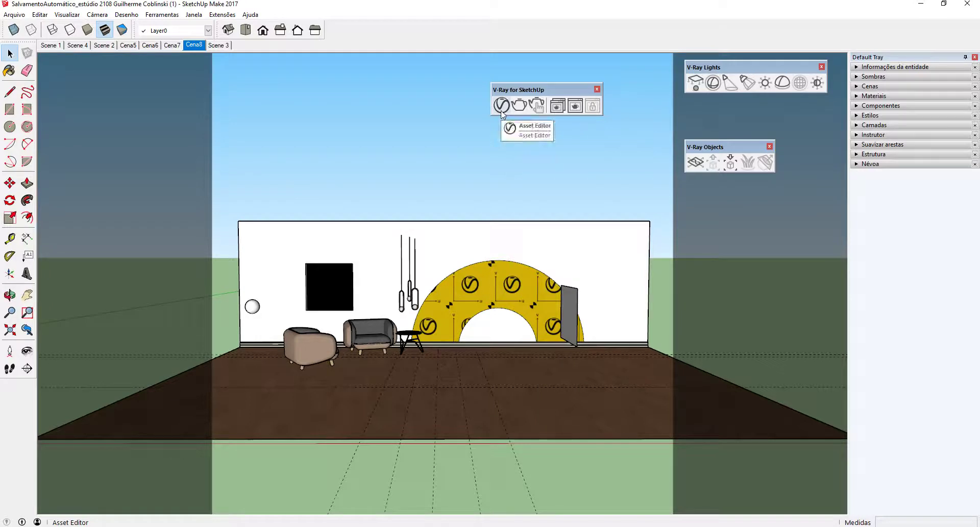
# Open the V-Ray Asset Editor, expand the Render Output settings and switch the model to scene Cena8
pyautogui.click(502, 106)
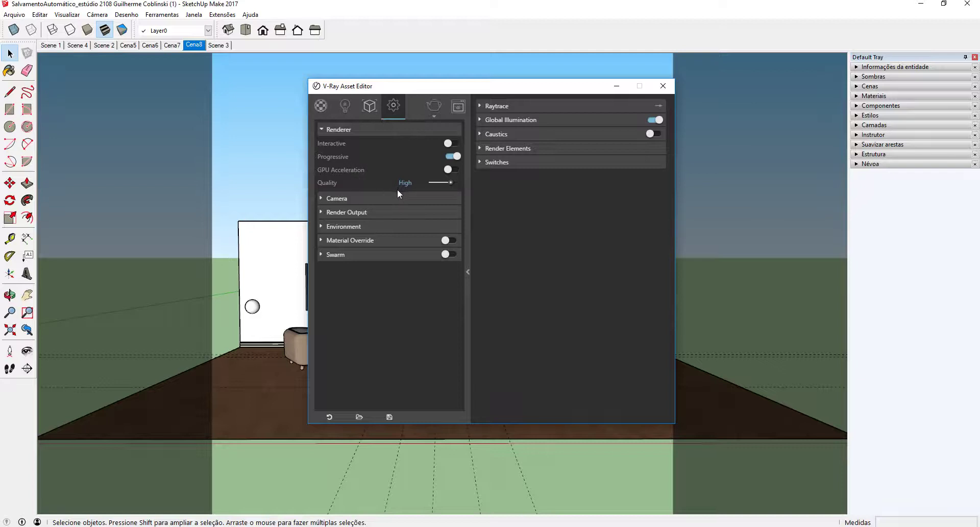
pyautogui.click(367, 213)
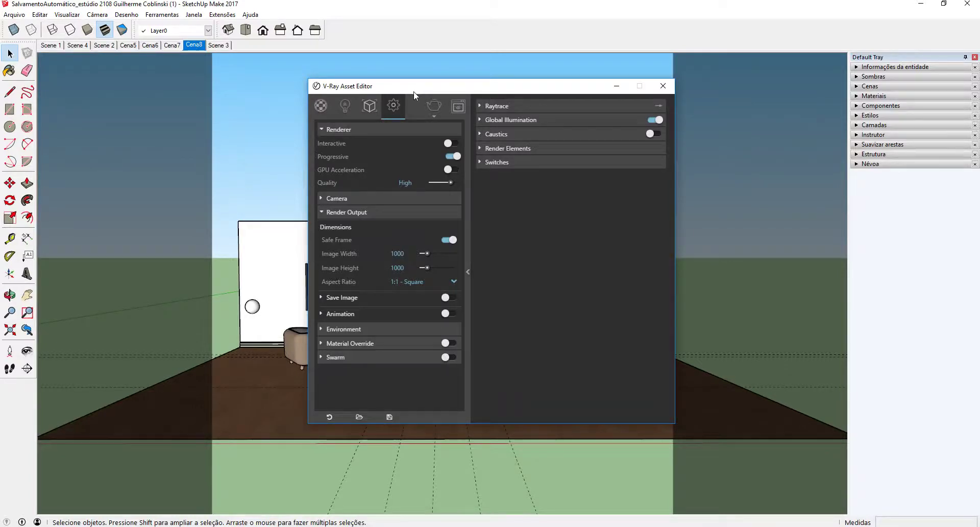
pyautogui.moveTo(377, 84); pyautogui.dragTo(538, 109)
pyautogui.click(199, 46)
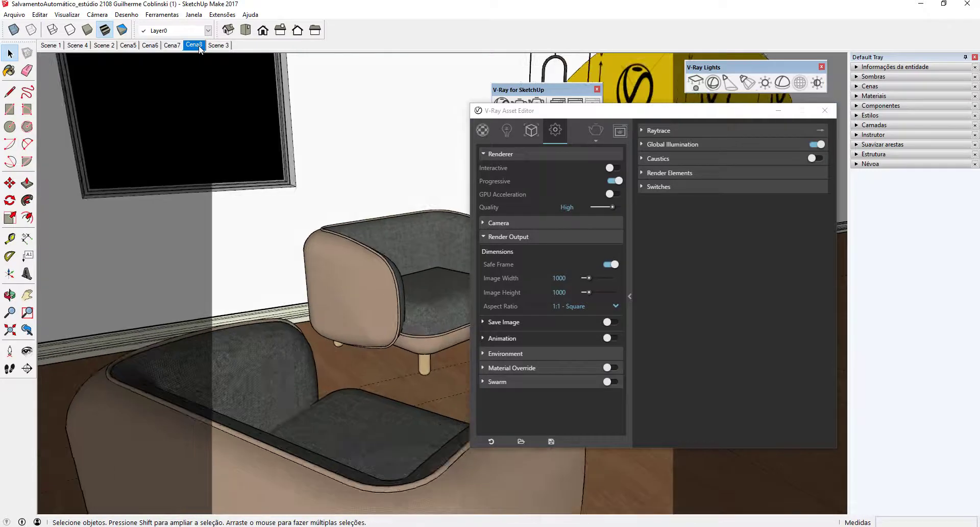
pyautogui.moveTo(532, 115); pyautogui.dragTo(400, 110)
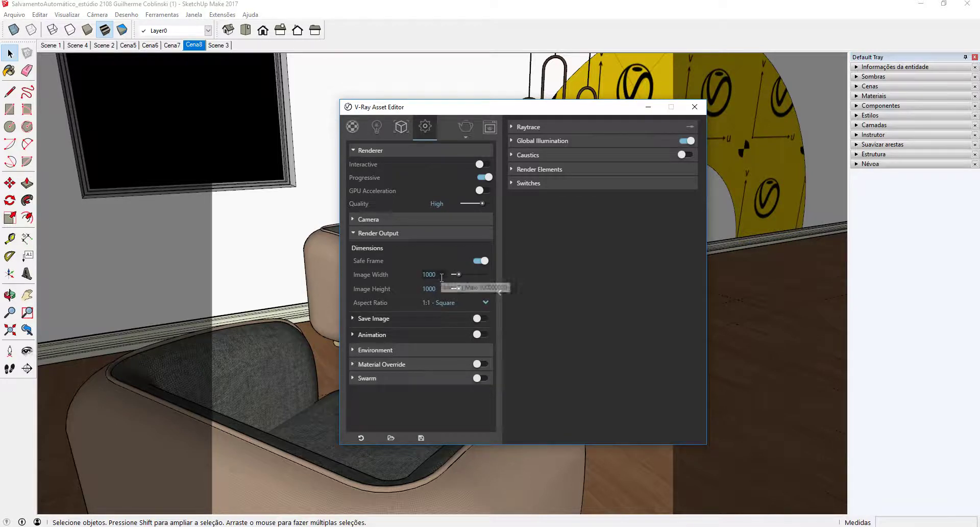
# Check the aspect ratio options offered for the render output, keeping the current choice
pyautogui.click(441, 303)
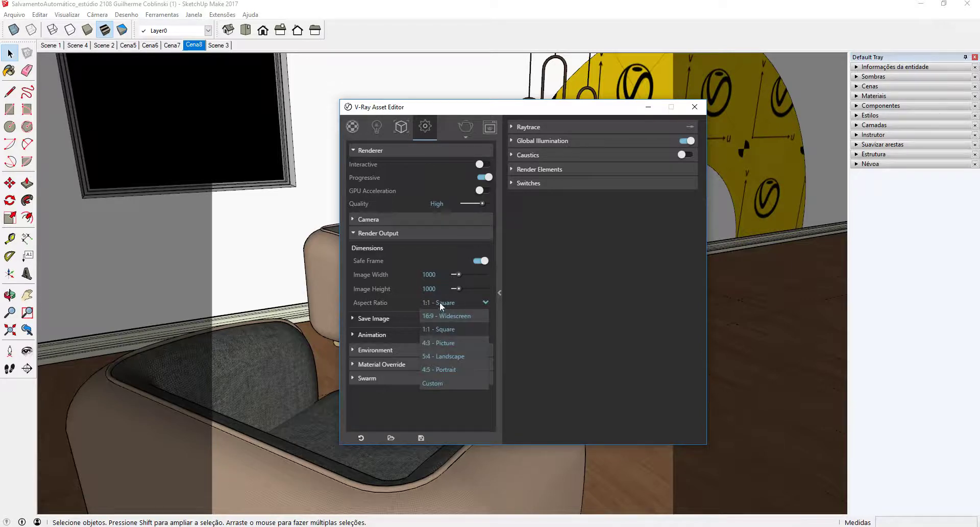
pyautogui.click(440, 302)
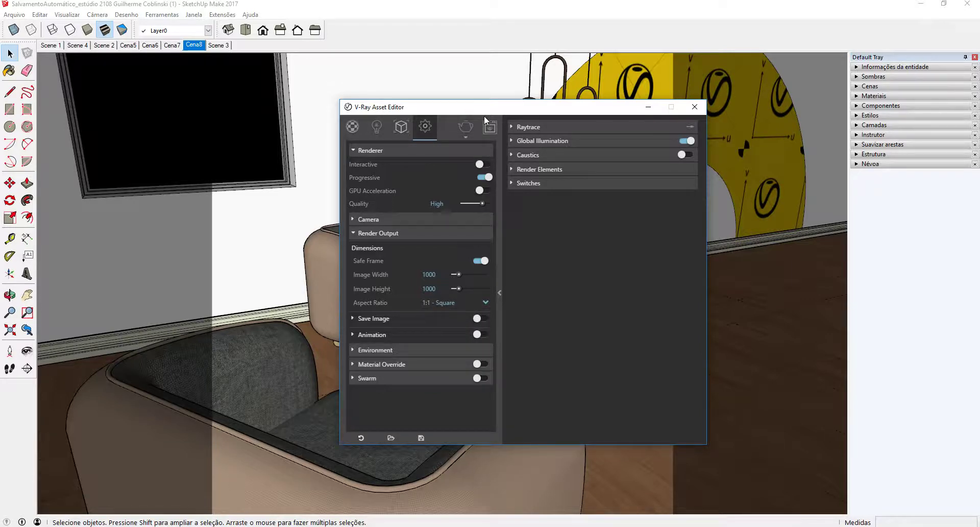
pyautogui.moveTo(484, 108); pyautogui.dragTo(581, 103)
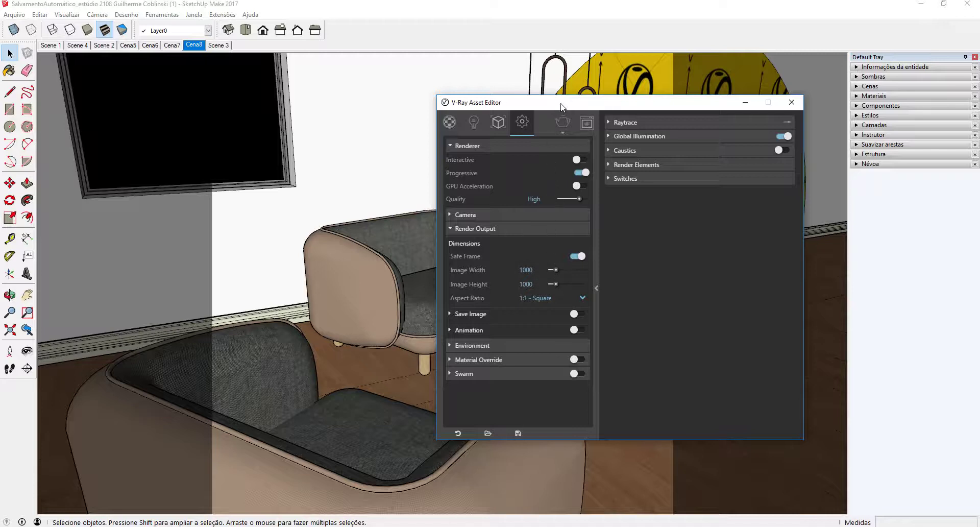
pyautogui.moveTo(560, 107); pyautogui.dragTo(528, 142)
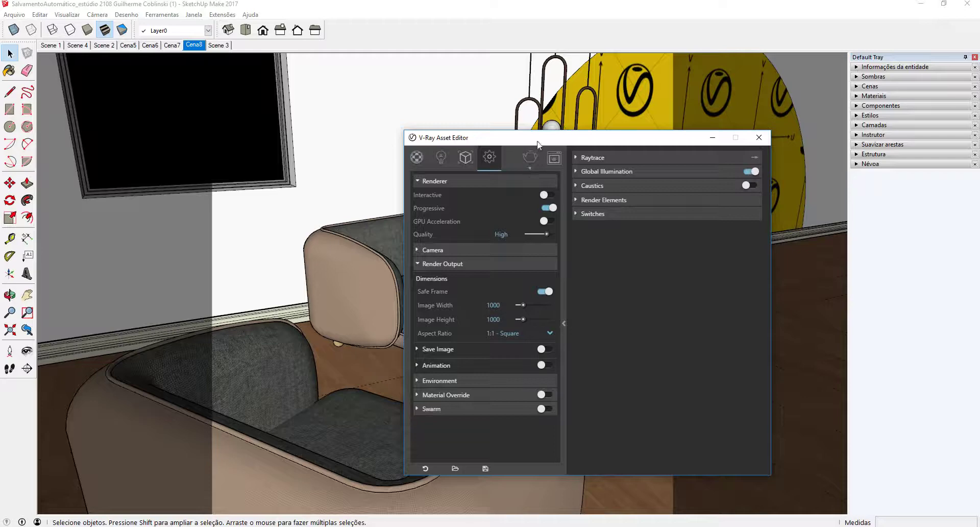
pyautogui.moveTo(537, 142); pyautogui.dragTo(508, 142)
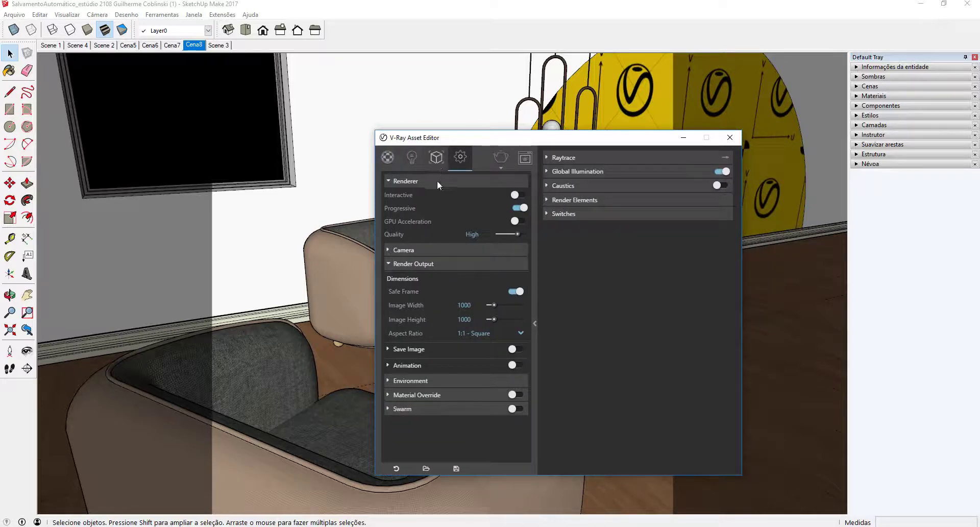
# Collapse the Render Output and Renderer sections and expand the Render Elements settings
pyautogui.click(443, 264)
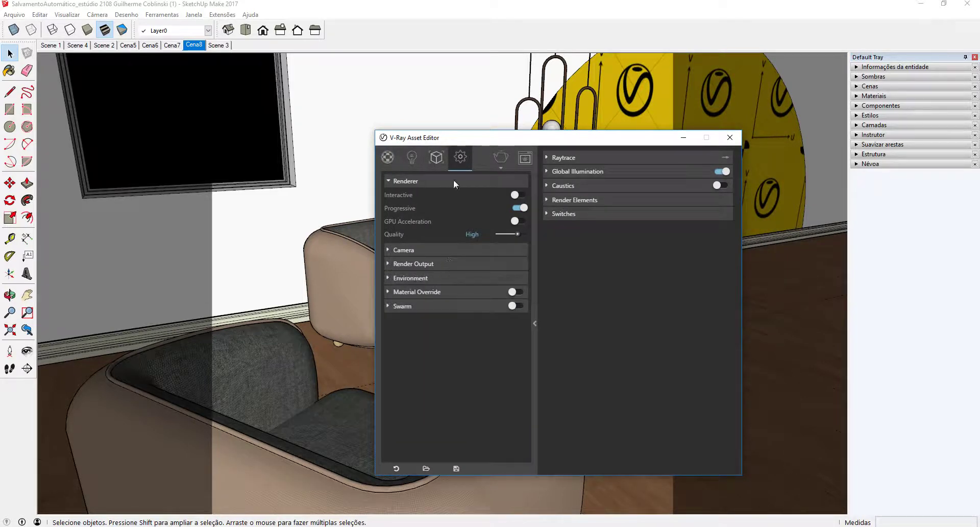
pyautogui.click(447, 178)
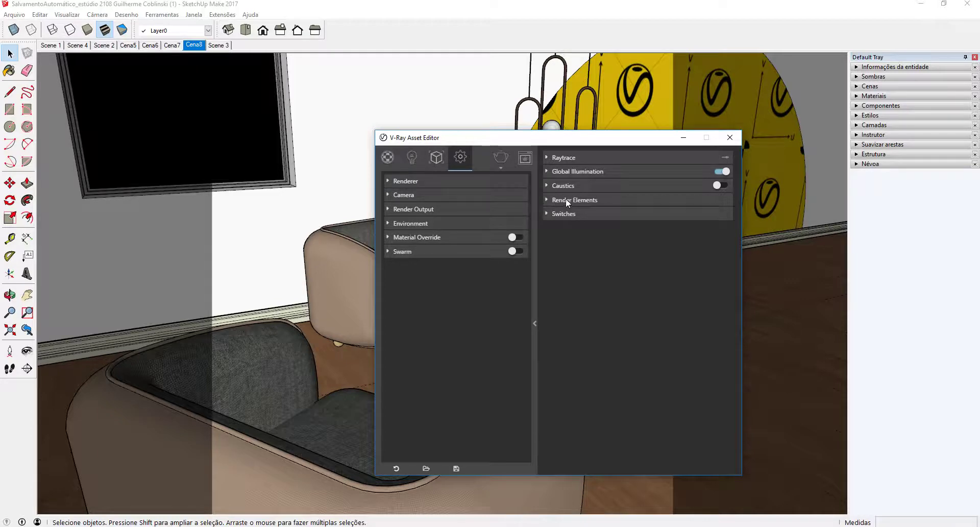
pyautogui.click(535, 320)
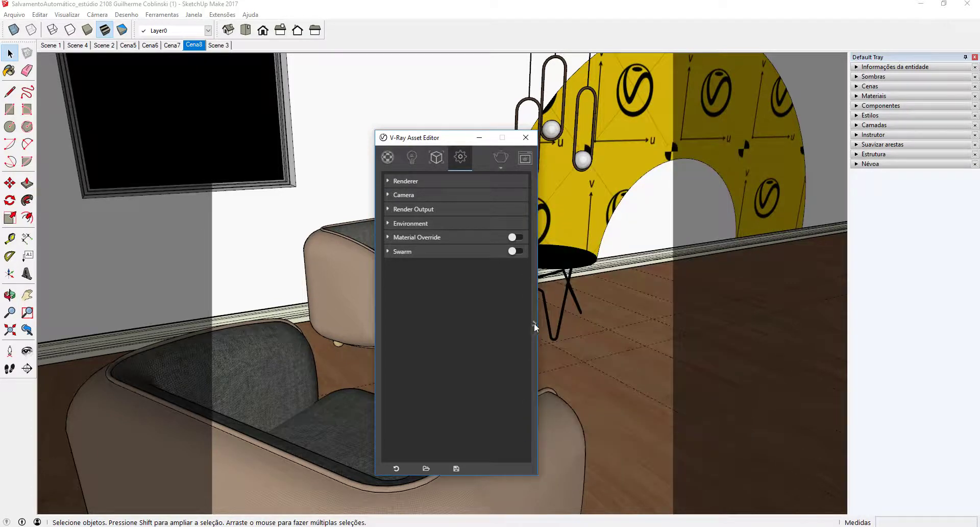
pyautogui.click(534, 322)
pyautogui.click(536, 321)
pyautogui.click(533, 320)
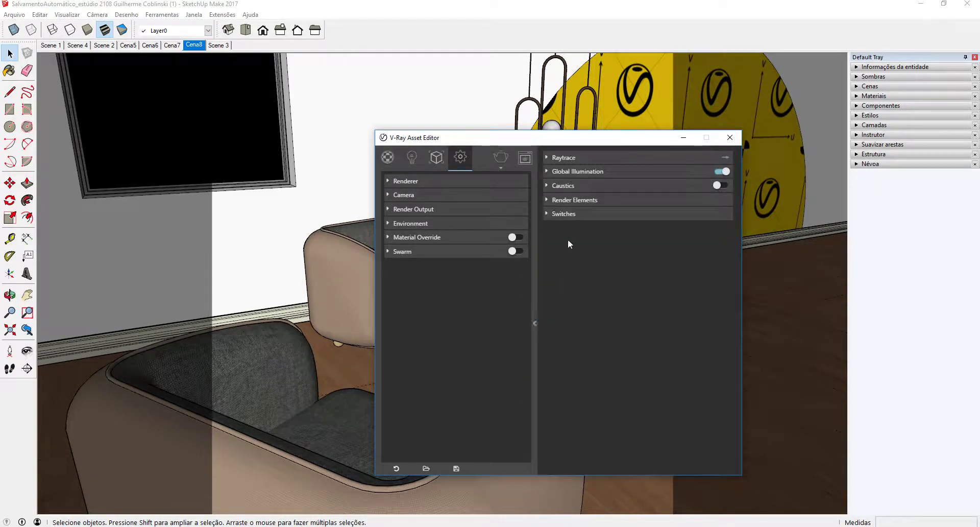
pyautogui.click(574, 199)
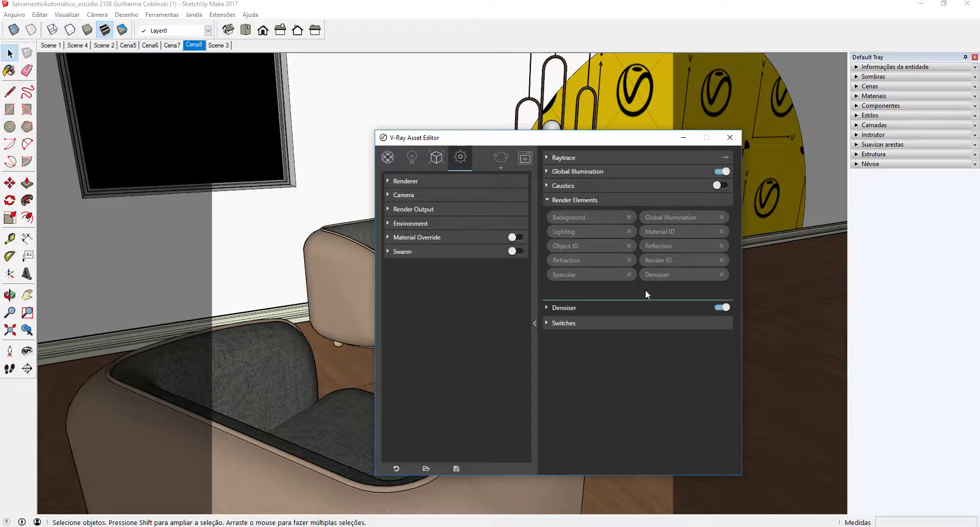
# Add the ZDepth render element and remove it again
pyautogui.click(608, 291)
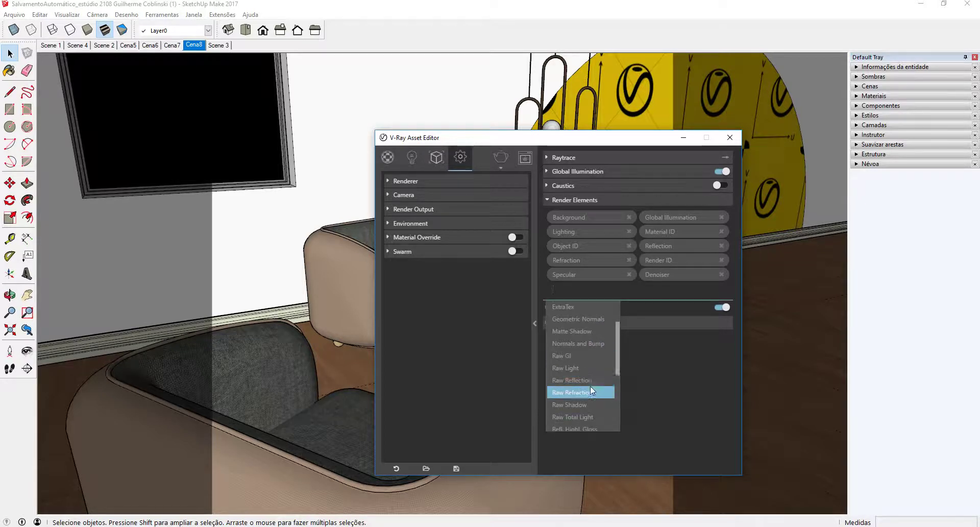
pyautogui.scroll(-4, 590, 394)
pyautogui.scroll(-2, 589, 391)
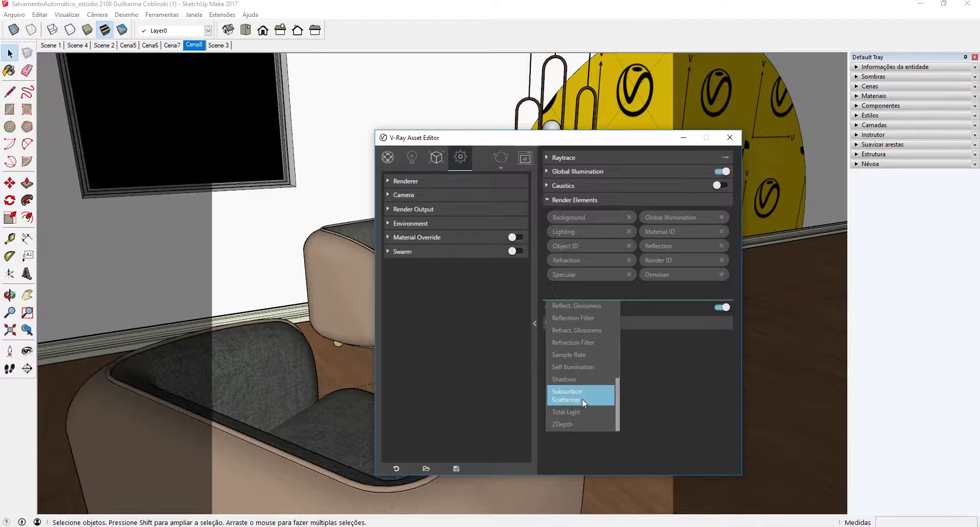
pyautogui.click(574, 424)
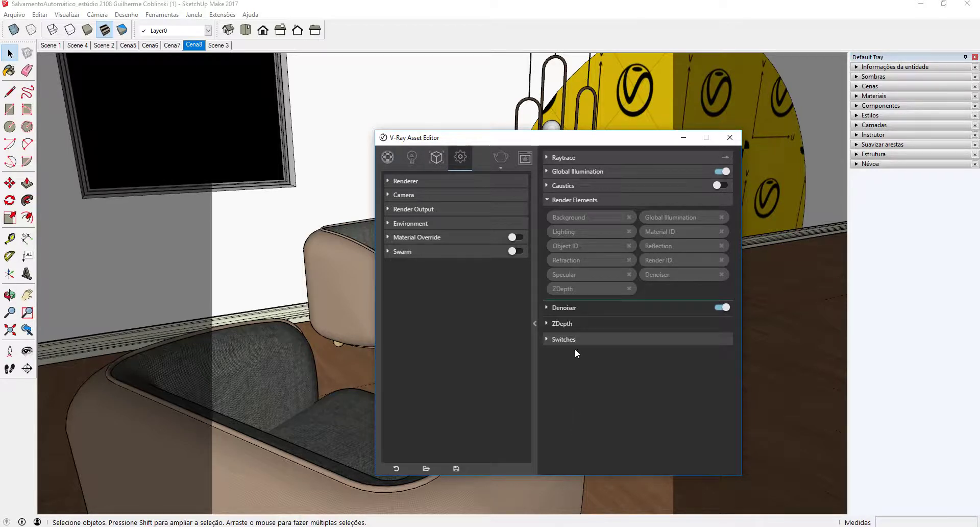
pyautogui.click(629, 289)
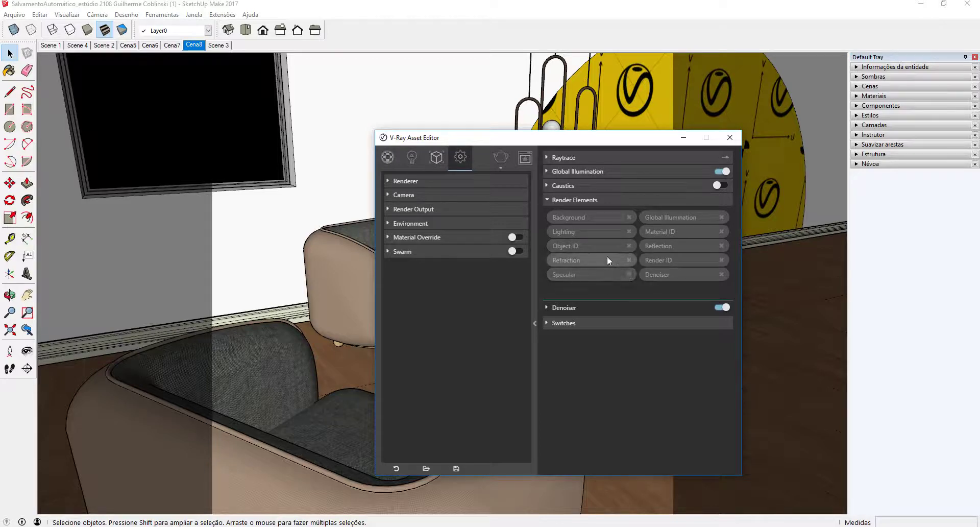
# Open the V-Ray frame buffer and place it side by side with the Asset Editor
pyautogui.moveTo(555, 139); pyautogui.dragTo(629, 123)
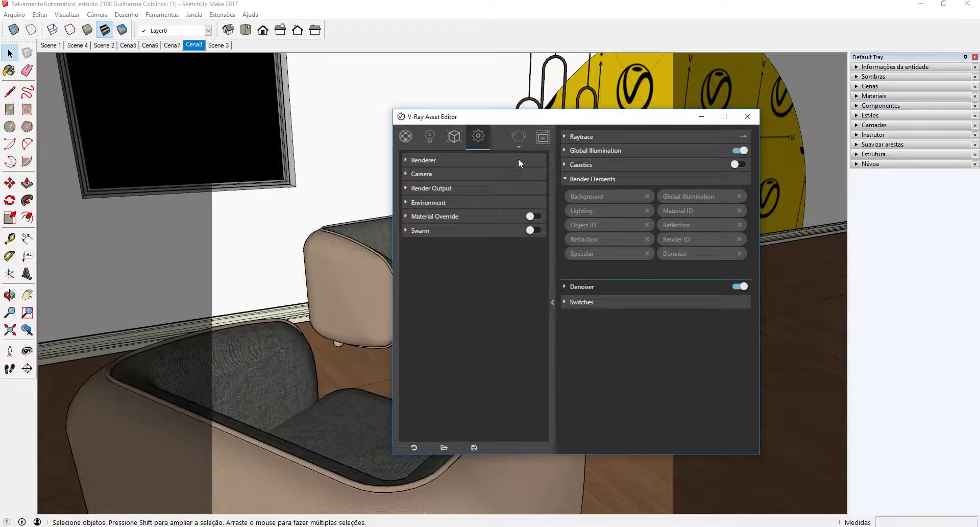
pyautogui.click(542, 138)
pyautogui.moveTo(339, 105); pyautogui.dragTo(318, 133)
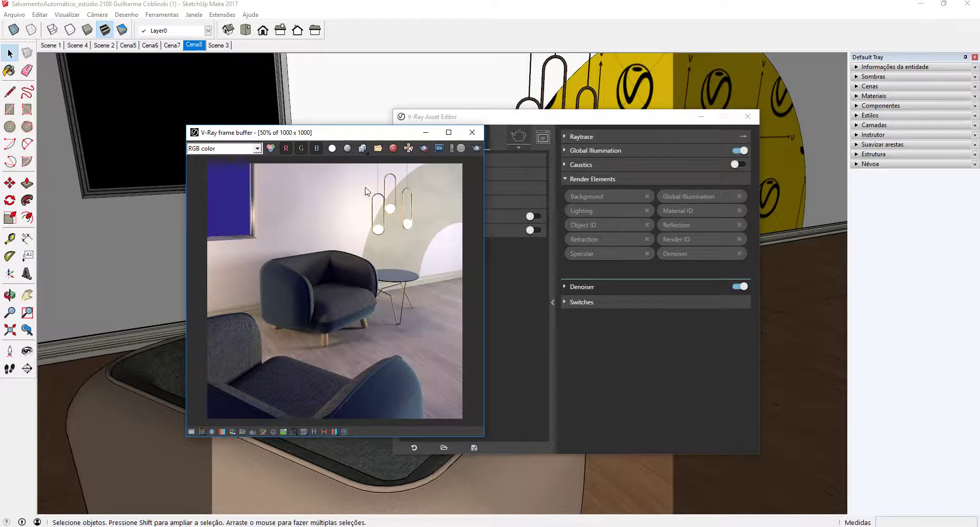
pyautogui.moveTo(535, 122); pyautogui.dragTo(649, 121)
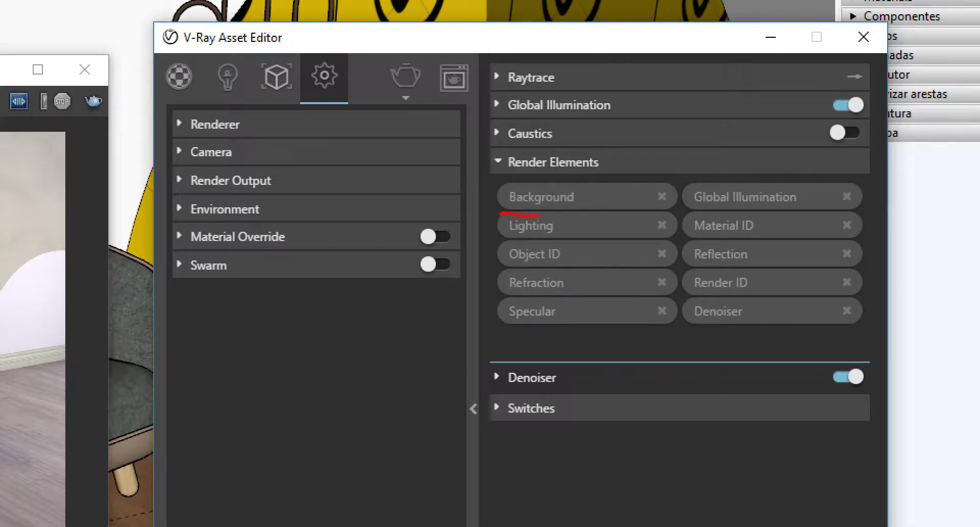
pyautogui.moveTo(500, 212); pyautogui.dragTo(592, 215)
pyautogui.moveTo(501, 241); pyautogui.dragTo(576, 244)
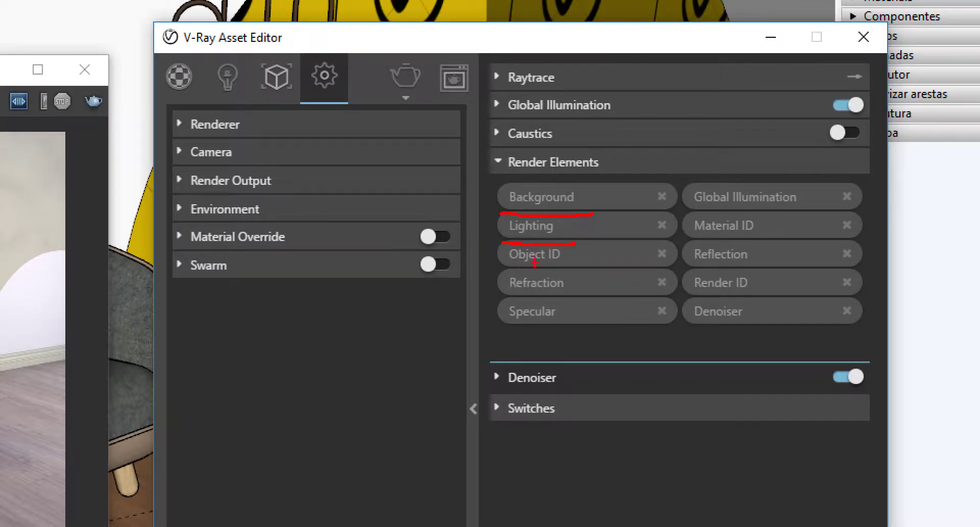
pyautogui.moveTo(510, 269); pyautogui.dragTo(546, 266)
pyautogui.hotkey('ctrl', 'z')
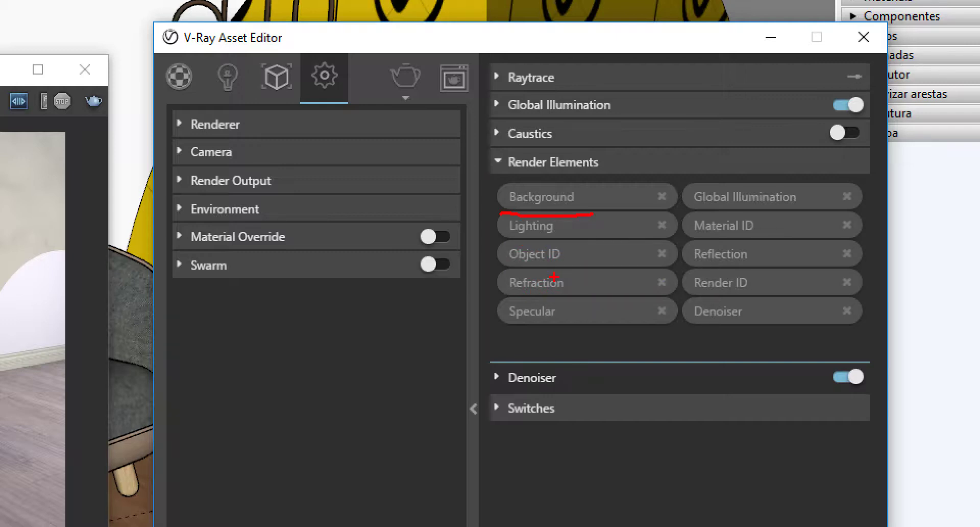
pyautogui.moveTo(497, 245)
pyautogui.mouseDown()
pyautogui.moveTo(508, 262)
pyautogui.moveTo(532, 267)
pyautogui.moveTo(550, 242)
pyautogui.mouseUp()
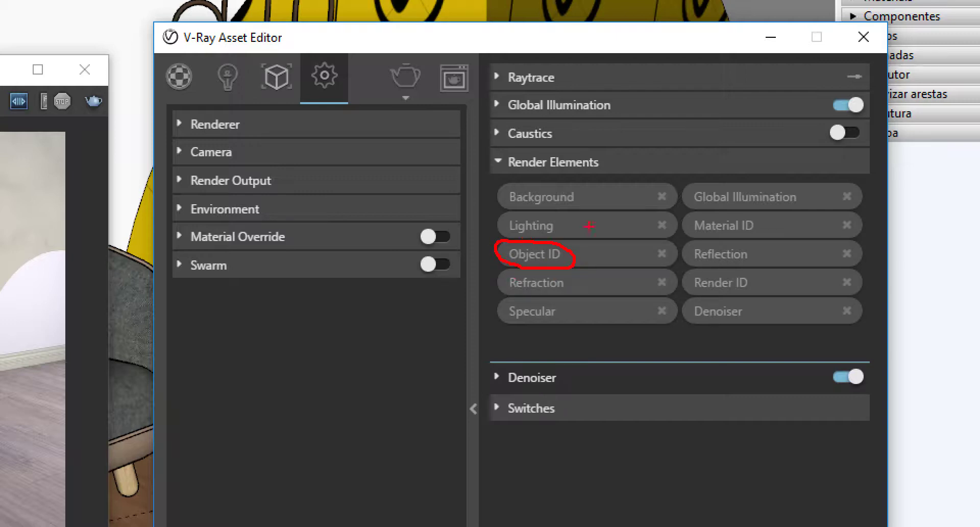
pyautogui.moveTo(740, 209)
pyautogui.mouseDown()
pyautogui.moveTo(687, 212)
pyautogui.moveTo(686, 228)
pyautogui.moveTo(768, 220)
pyautogui.mouseUp()
pyautogui.moveTo(751, 269)
pyautogui.mouseDown()
pyautogui.moveTo(684, 271)
pyautogui.moveTo(724, 297)
pyautogui.moveTo(754, 278)
pyautogui.mouseUp()
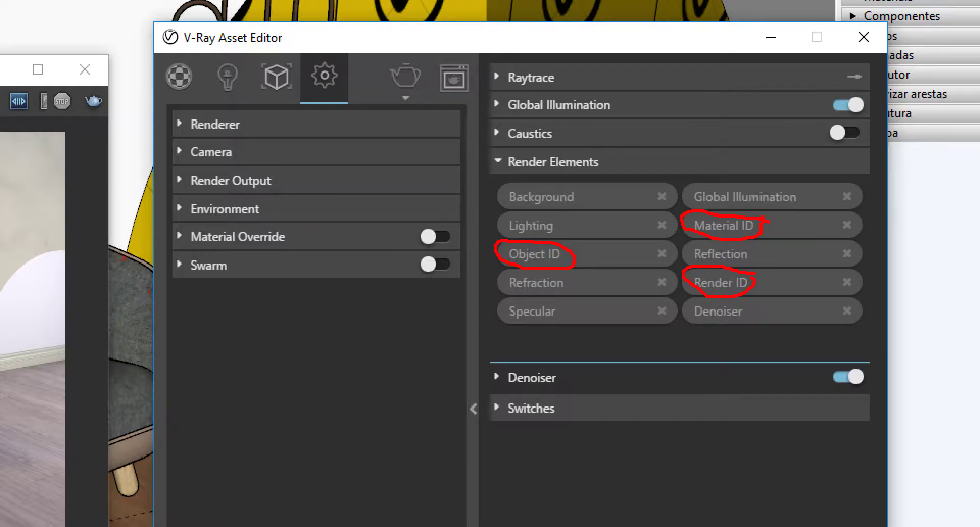
pyautogui.moveTo(124, 259)
pyautogui.mouseDown()
pyautogui.moveTo(148, 269)
pyautogui.moveTo(125, 255)
pyautogui.mouseUp()
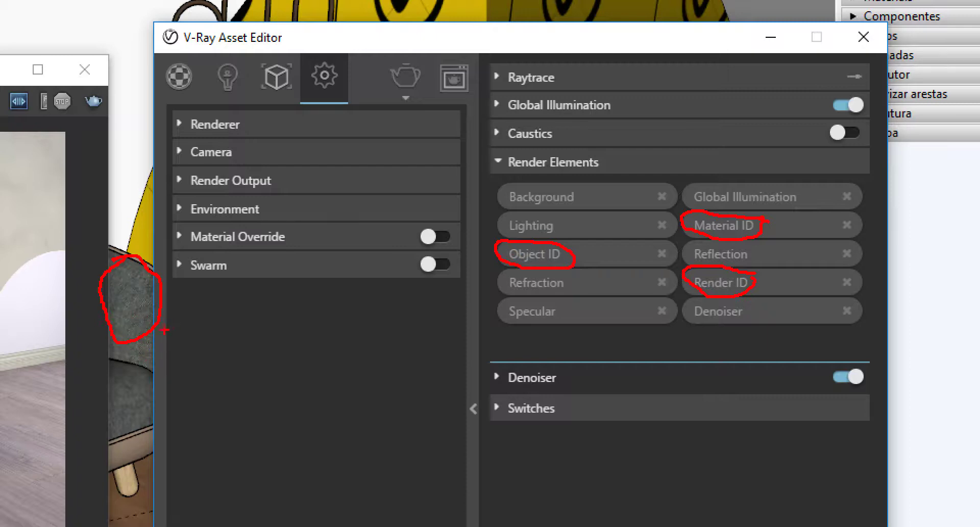
pyautogui.moveTo(139, 323)
pyautogui.mouseDown()
pyautogui.moveTo(330, 313)
pyautogui.moveTo(464, 263)
pyautogui.moveTo(483, 248)
pyautogui.moveTo(469, 244)
pyautogui.moveTo(474, 274)
pyautogui.mouseUp()
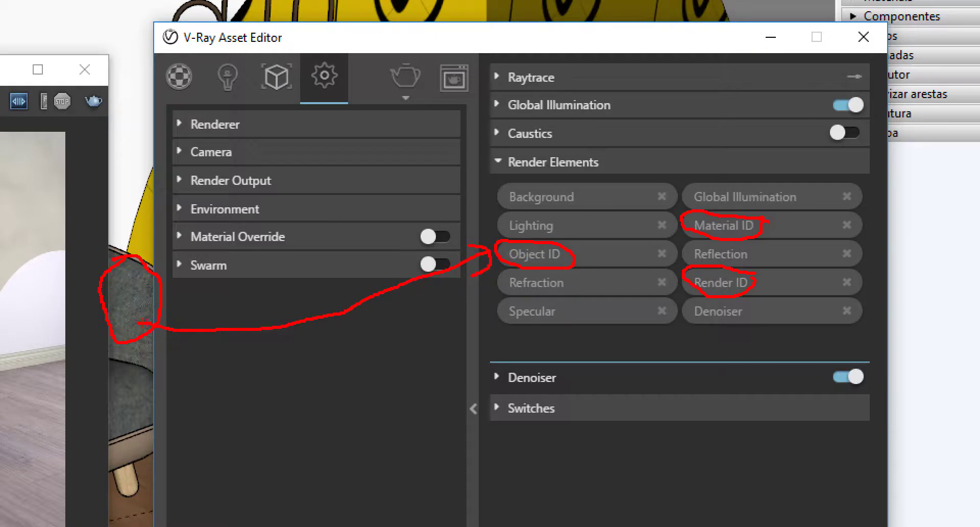
pyautogui.moveTo(148, 326)
pyautogui.mouseDown()
pyautogui.moveTo(165, 338)
pyautogui.moveTo(393, 315)
pyautogui.moveTo(489, 252)
pyautogui.moveTo(679, 219)
pyautogui.mouseUp()
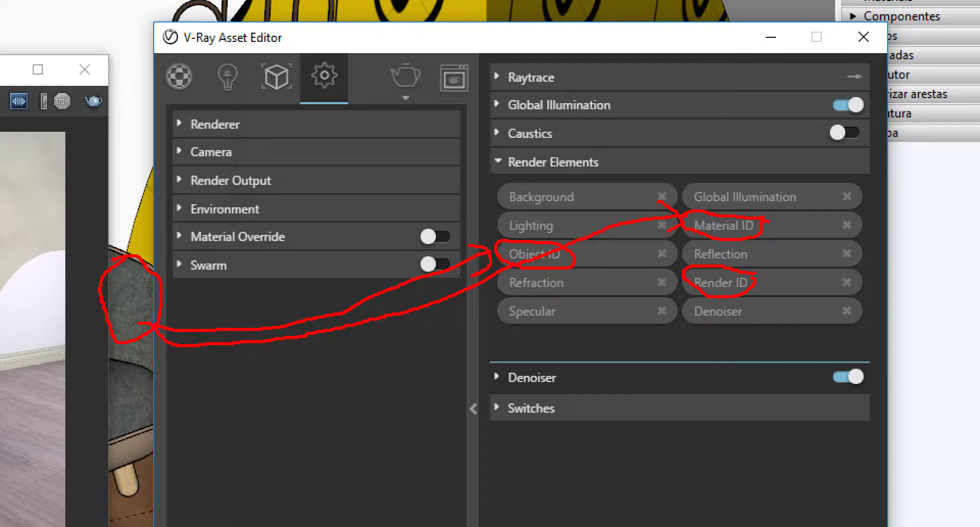
pyautogui.moveTo(131, 317)
pyautogui.mouseDown()
pyautogui.moveTo(202, 349)
pyautogui.moveTo(474, 326)
pyautogui.moveTo(681, 276)
pyautogui.moveTo(663, 324)
pyautogui.mouseUp()
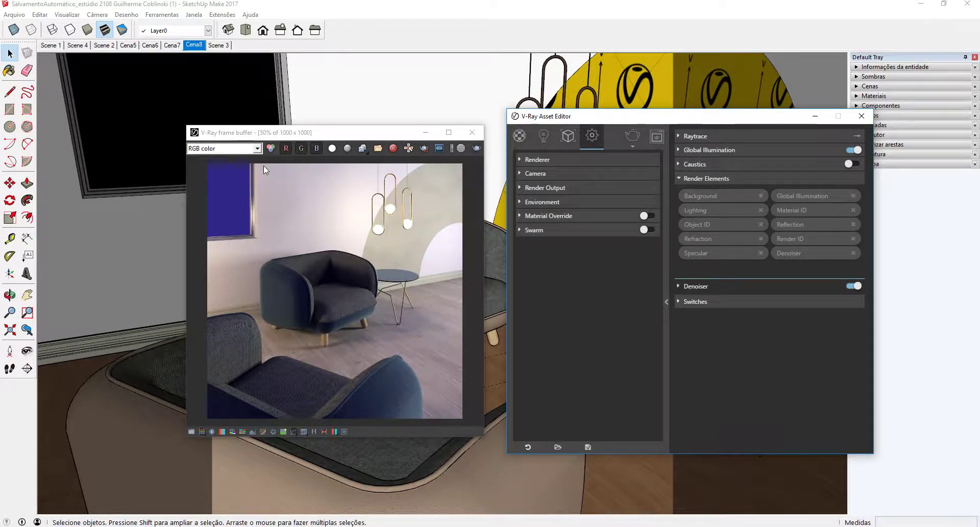
# Review the list of render channels available in the V-Ray frame buffer without changing the RGB color channel
pyautogui.click(257, 149)
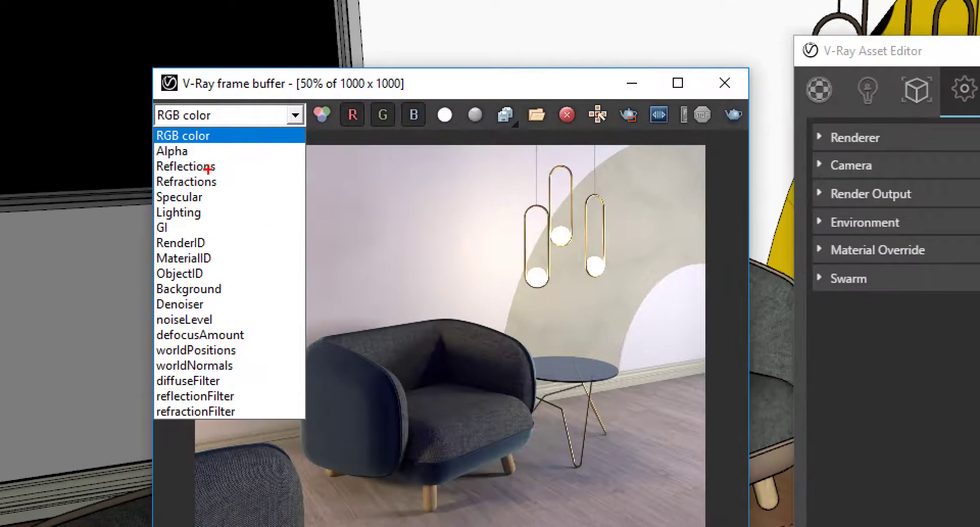
pyautogui.moveTo(191, 159); pyautogui.dragTo(170, 269)
pyautogui.moveTo(123, 357)
pyautogui.mouseDown()
pyautogui.moveTo(277, 317)
pyautogui.moveTo(229, 143)
pyautogui.moveTo(171, 110)
pyautogui.mouseUp()
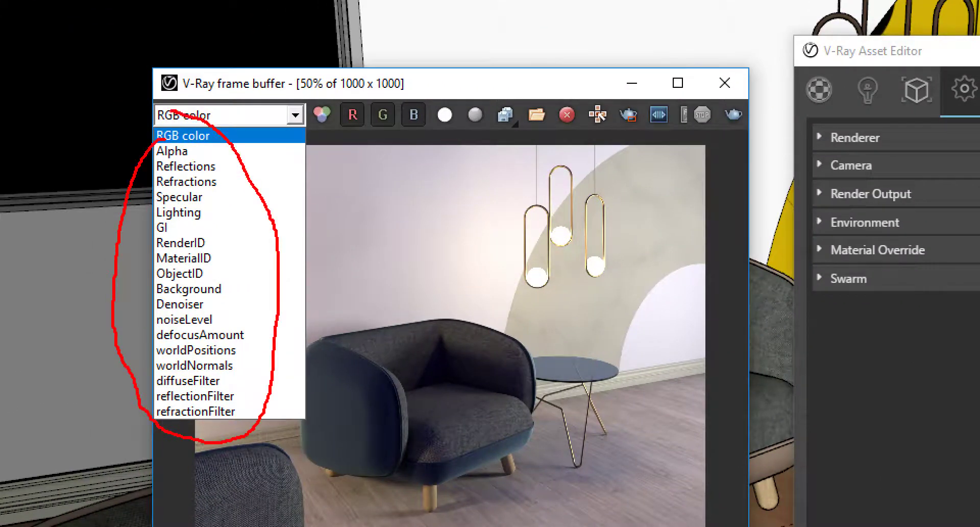
pyautogui.moveTo(134, 303)
pyautogui.mouseDown()
pyautogui.moveTo(236, 321)
pyautogui.moveTo(225, 323)
pyautogui.mouseUp()
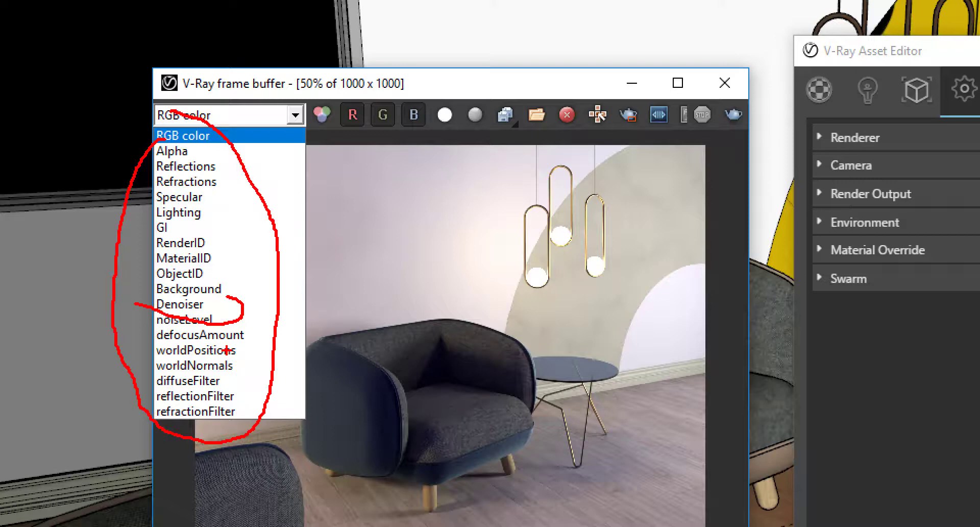
pyautogui.press('Escape')
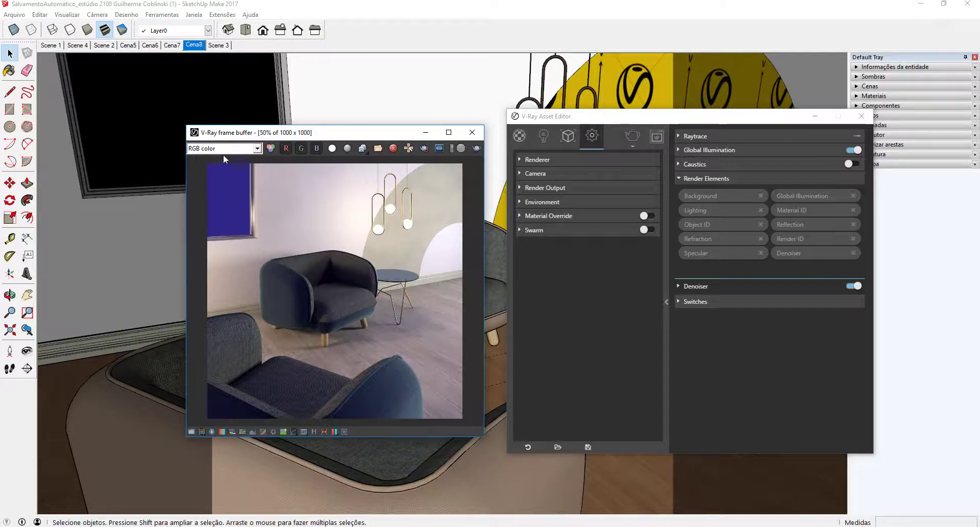
# Maximize the V-Ray frame buffer and view the finished render at 100%
pyautogui.click(449, 132)
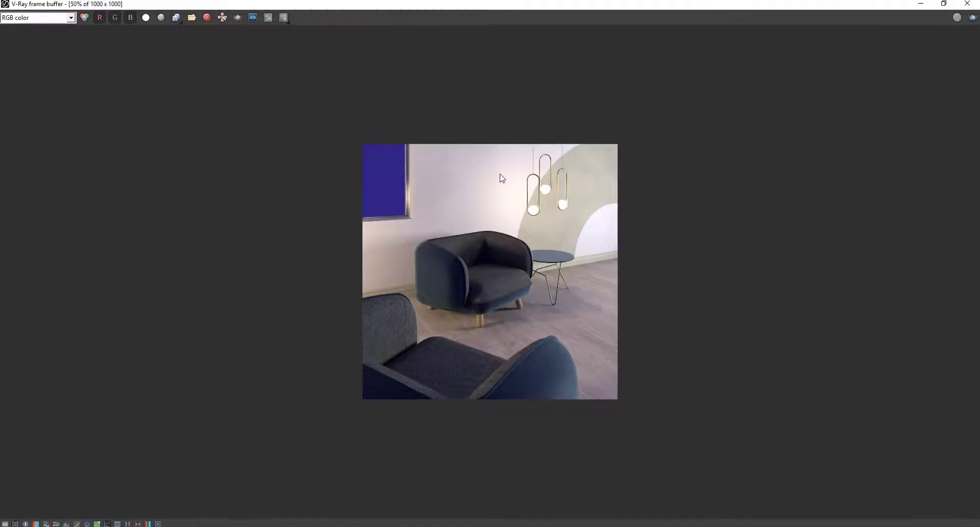
pyautogui.doubleClick(500, 175)
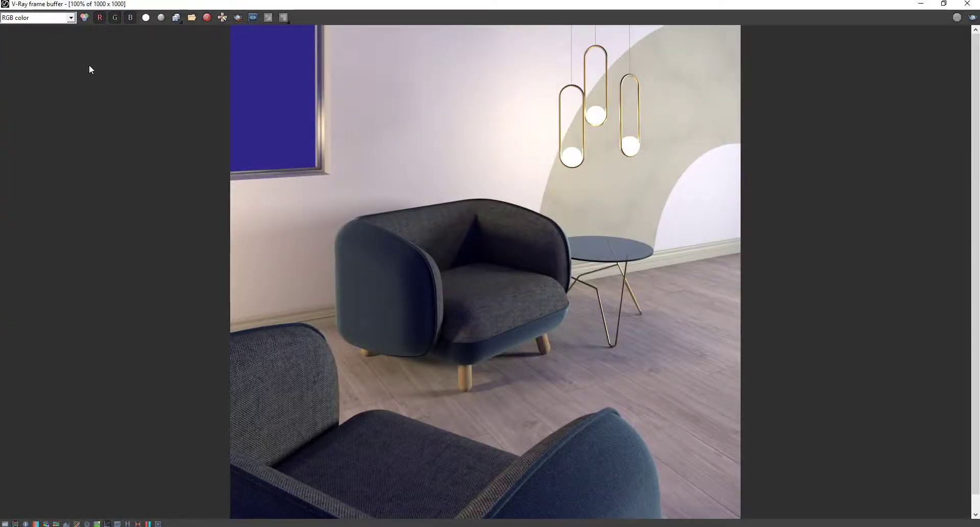
# Compare the Denoiser and RGB color channels on the armchair and wall at 400% zoom, switching back and forth and ending on RGB color
pyautogui.click(74, 20)
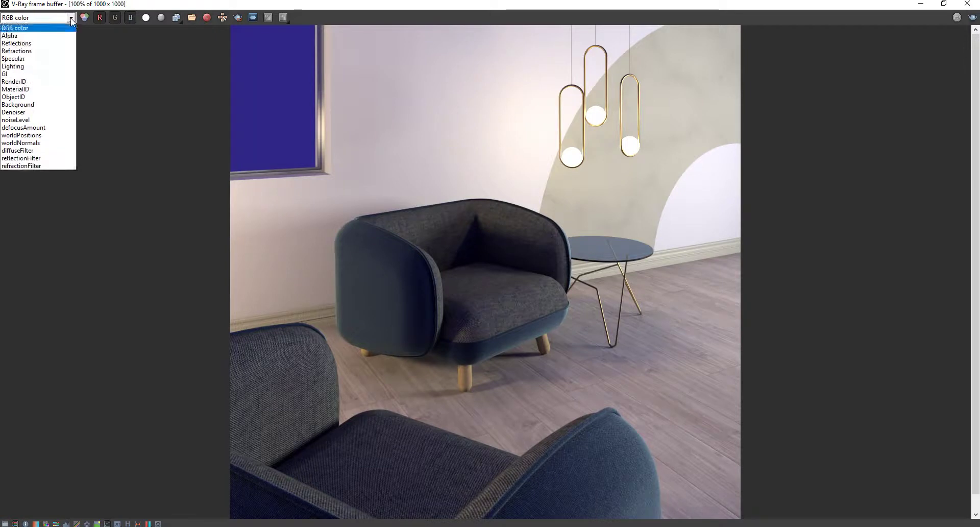
pyautogui.click(35, 113)
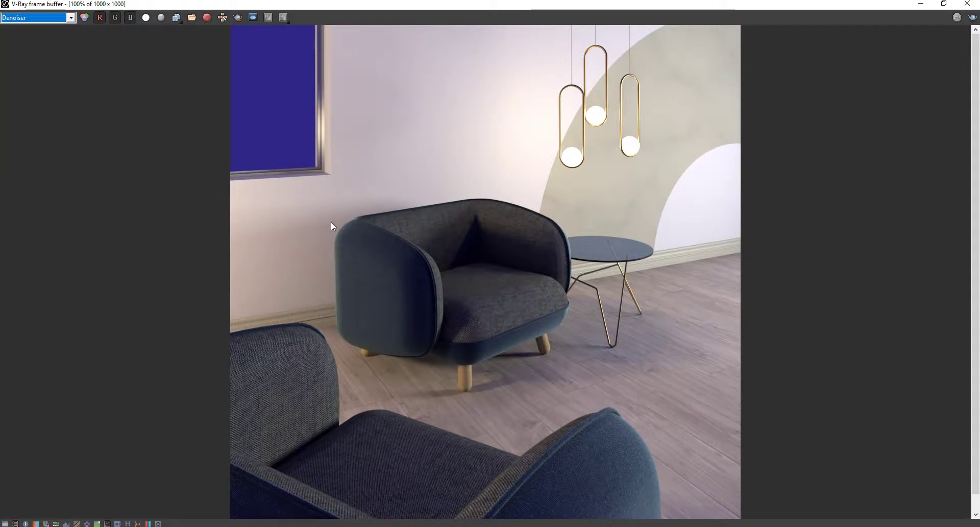
pyautogui.scroll(2, 330, 222)
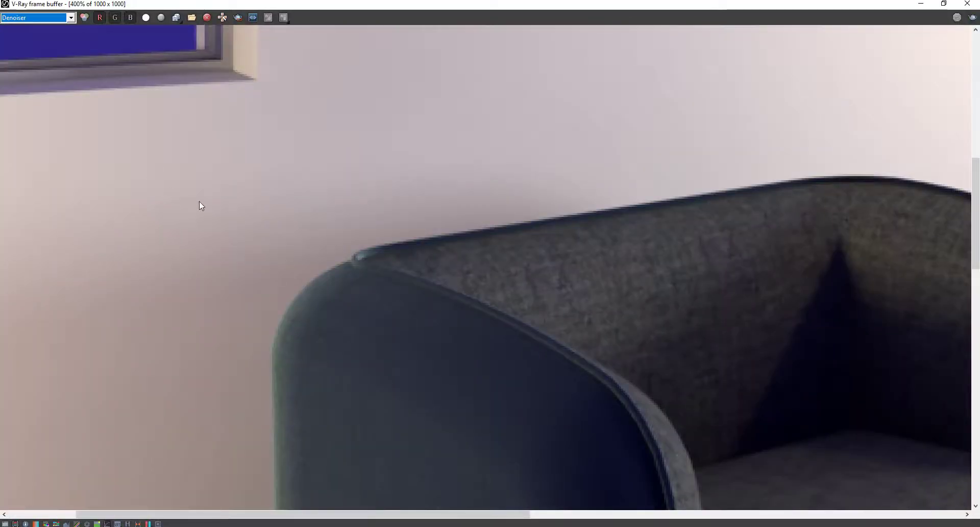
pyautogui.click(61, 17)
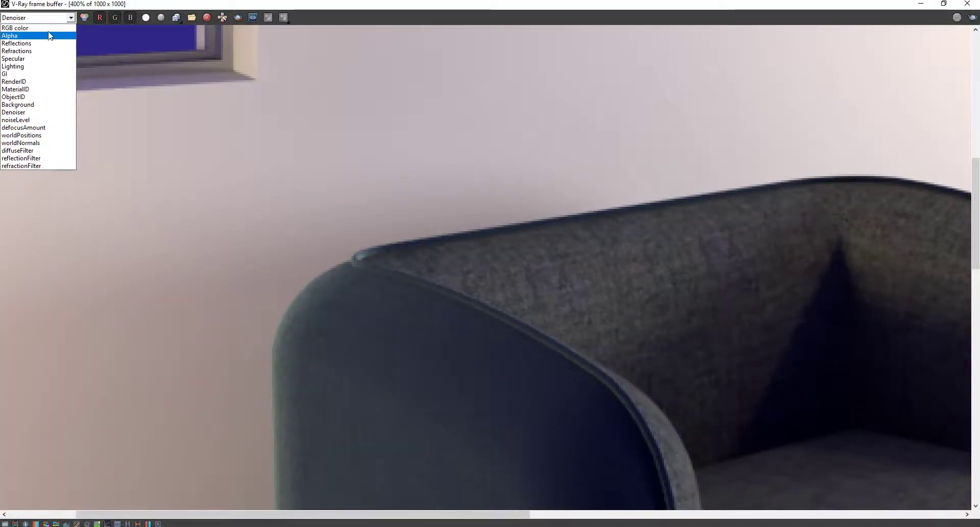
pyautogui.click(48, 29)
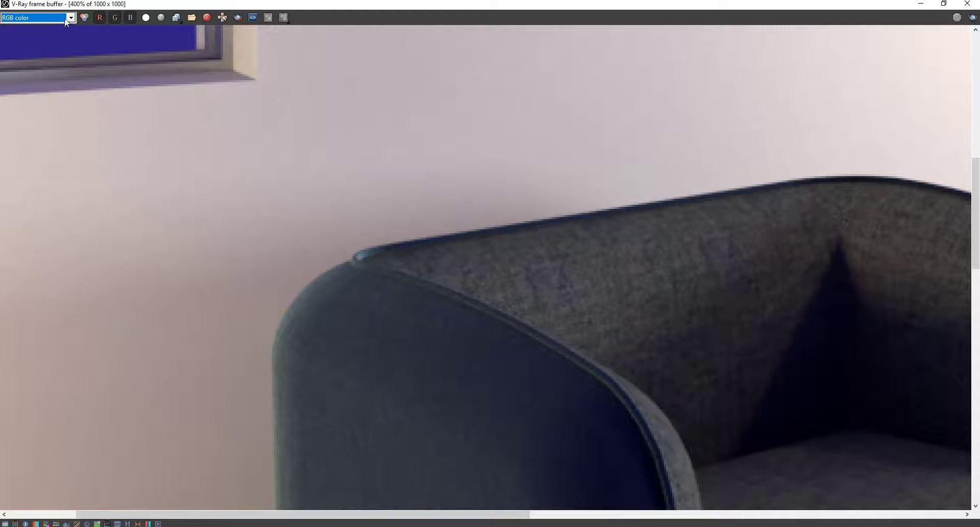
pyautogui.click(56, 17)
pyautogui.click(51, 112)
pyautogui.click(56, 20)
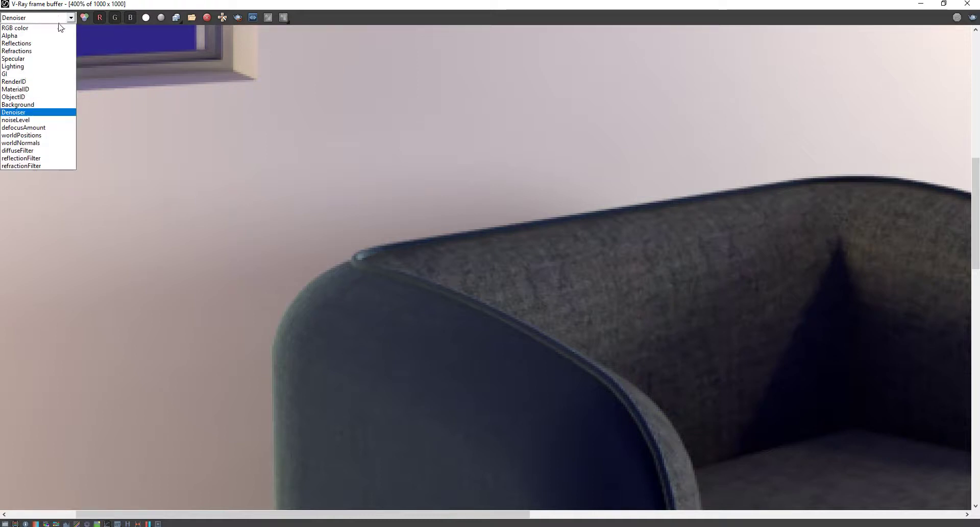
pyautogui.click(54, 30)
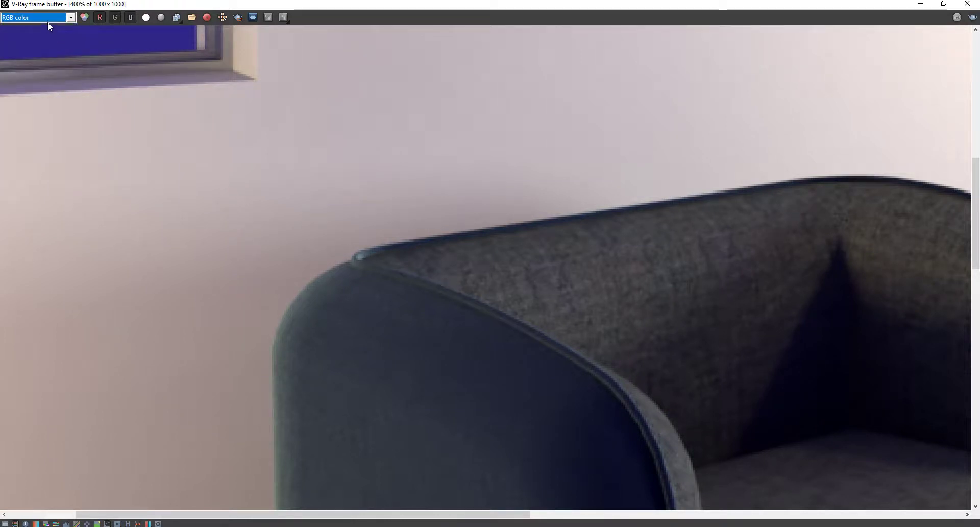
# View the Reflections channel and the Refractions channel over the whole render at 100%
pyautogui.click(49, 21)
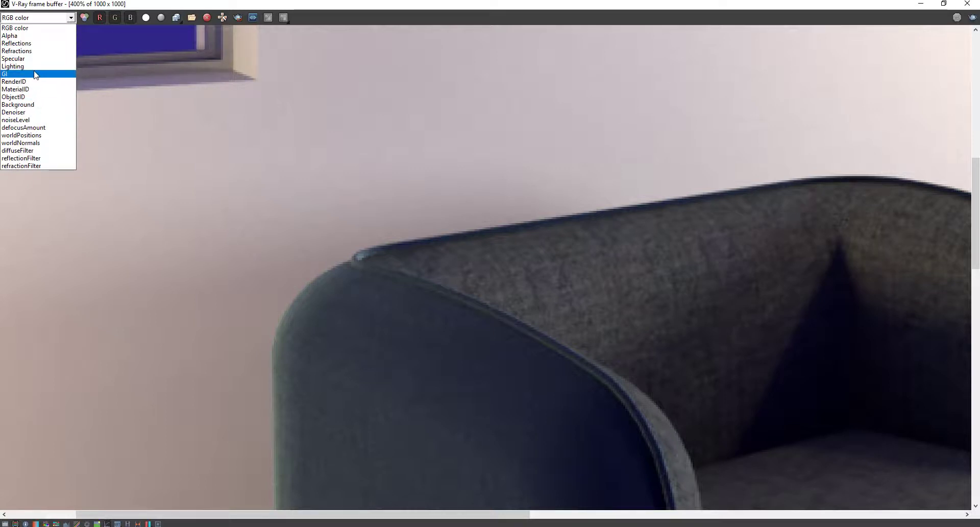
pyautogui.click(36, 44)
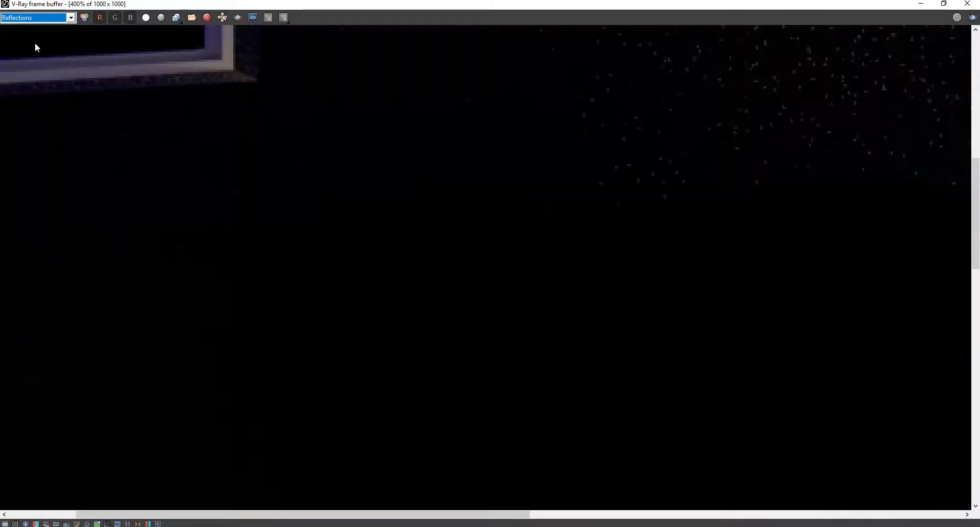
pyautogui.scroll(-2, 143, 166)
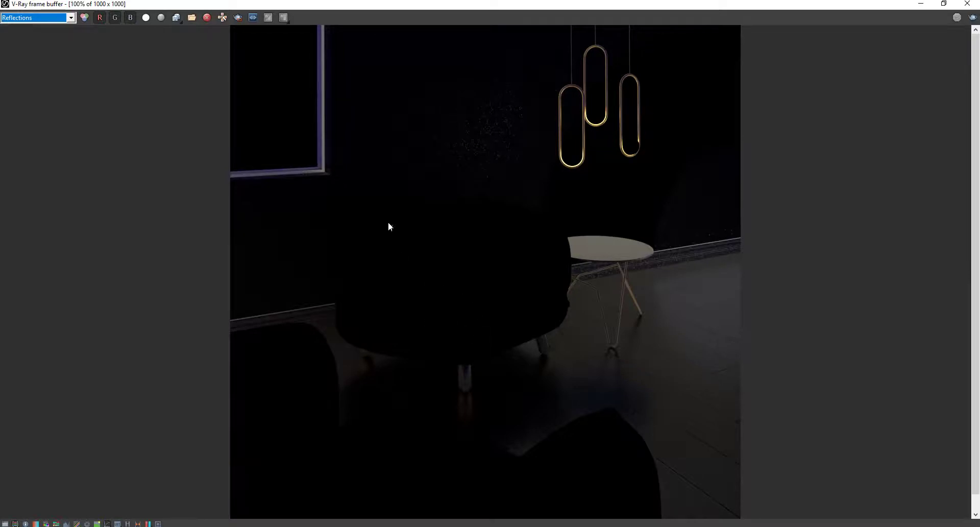
pyautogui.click(71, 18)
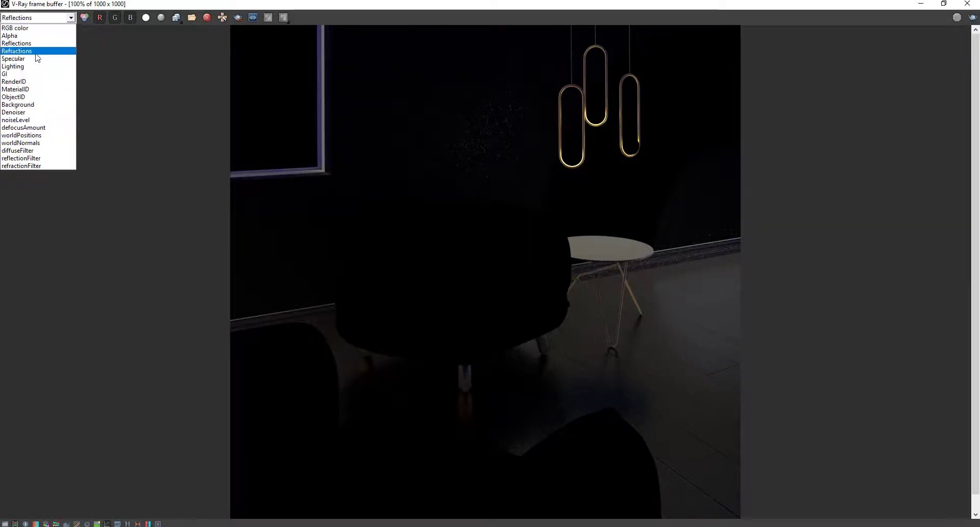
pyautogui.click(37, 56)
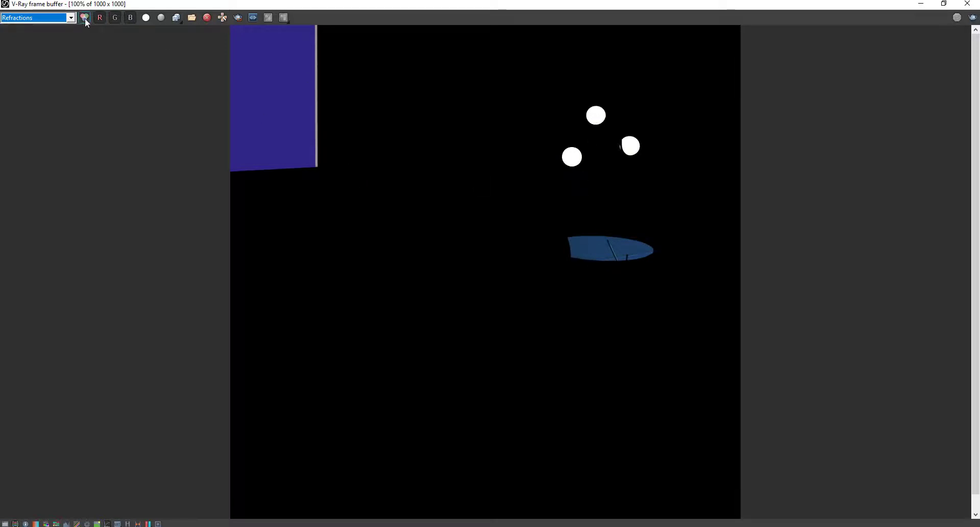
# Show the RenderID channel and examine the edges of the color masks on the armchair at up to 1600%
pyautogui.click(71, 17)
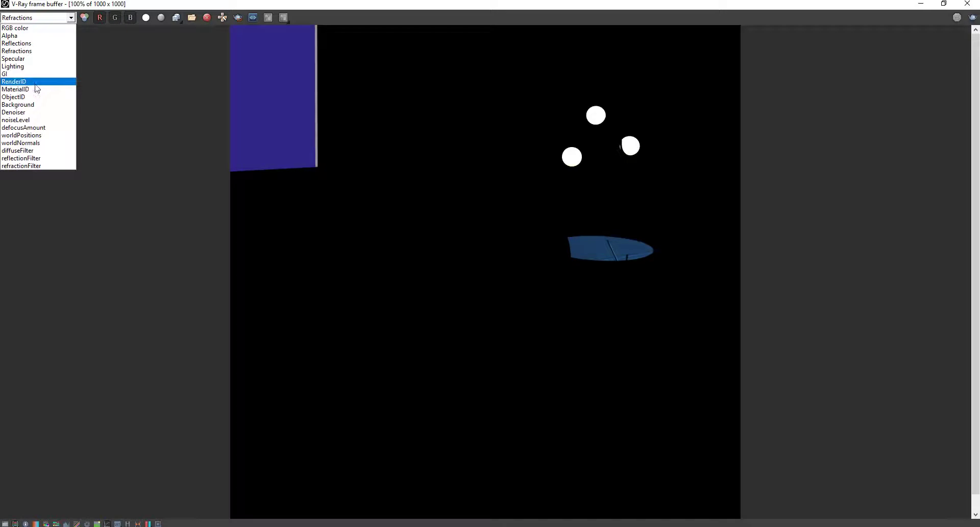
pyautogui.click(33, 83)
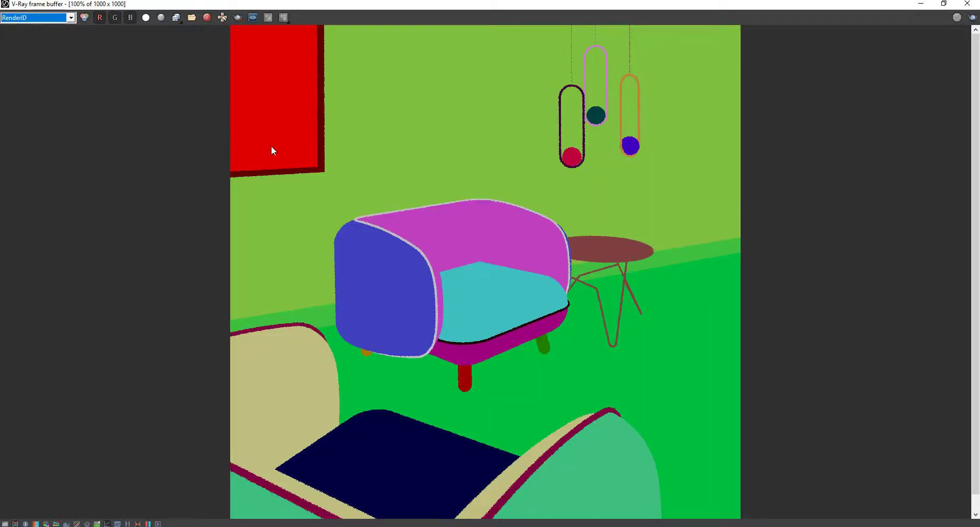
pyautogui.scroll(2, 346, 218)
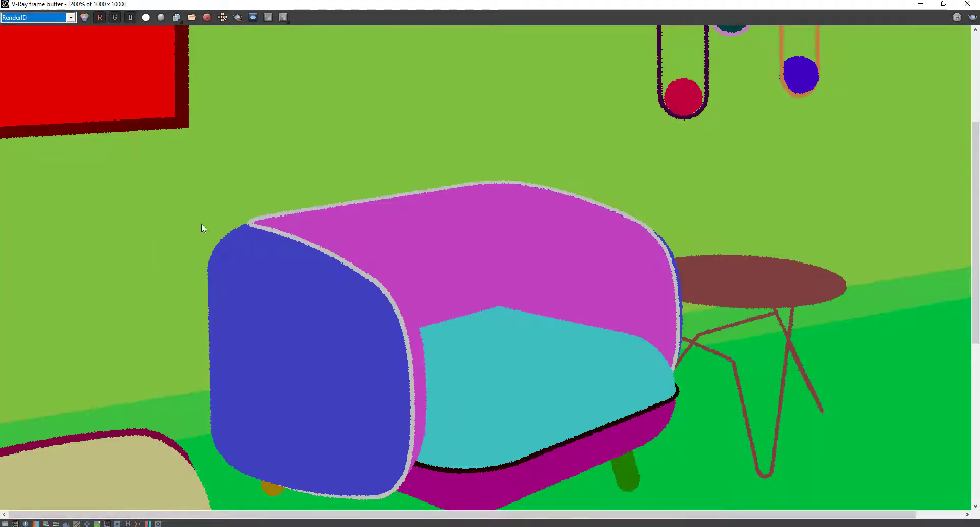
pyautogui.scroll(3, 249, 224)
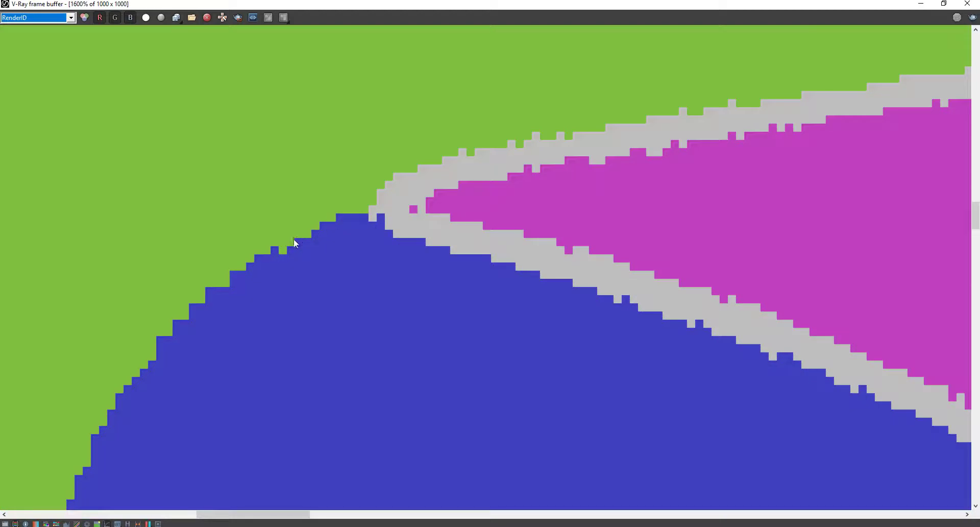
pyautogui.scroll(-1, 278, 257)
pyautogui.scroll(-2, 251, 283)
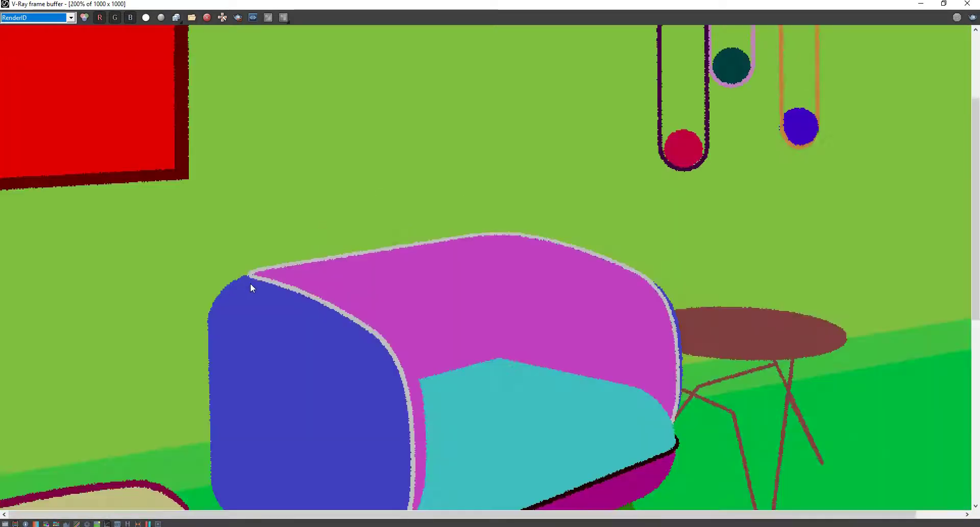
# Show the MaterialID channel, examine its mask edges on the armchair up close, and return to the RGB color channel
pyautogui.click(21, 18)
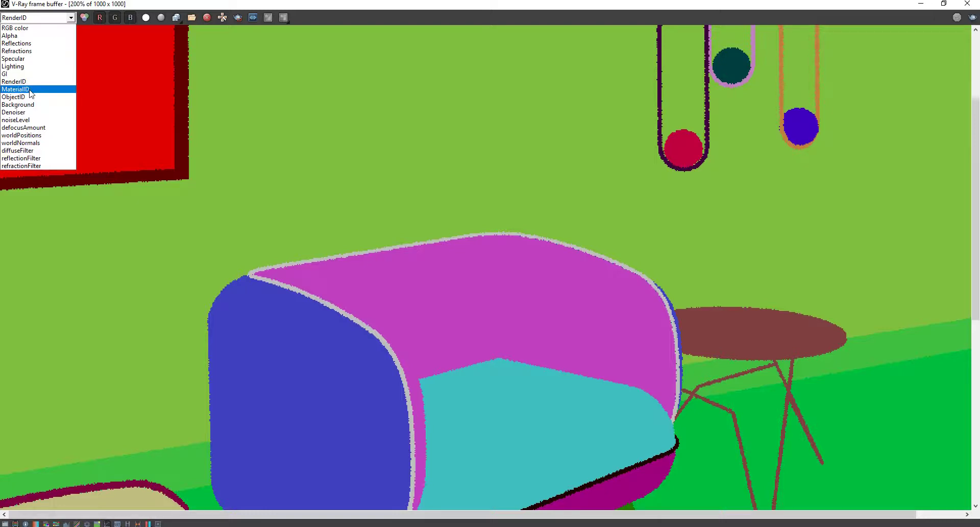
pyautogui.click(16, 89)
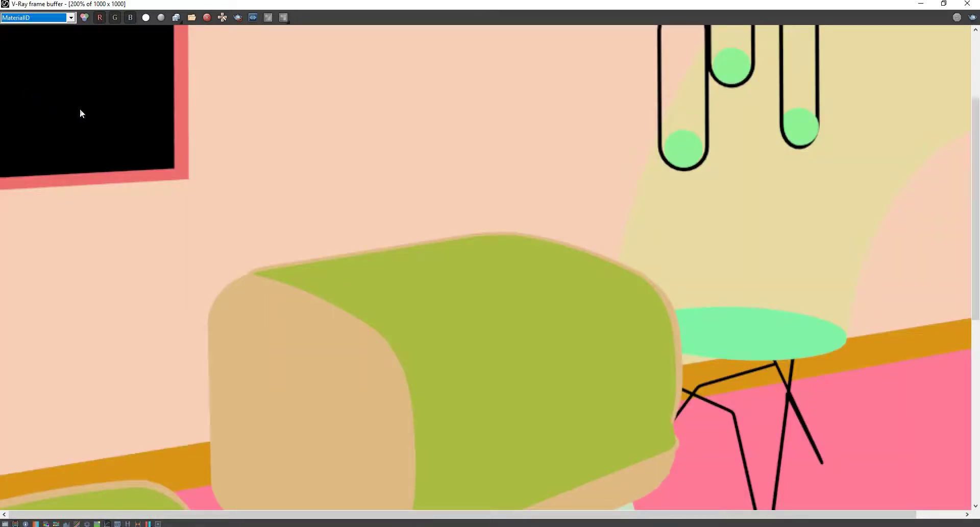
pyautogui.scroll(2, 230, 288)
pyautogui.scroll(-1, 269, 233)
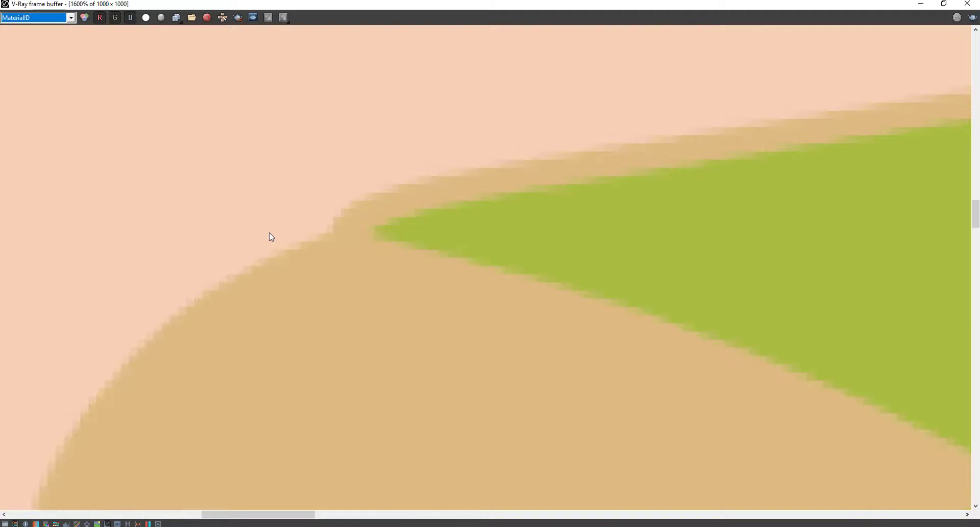
pyautogui.scroll(-2, 268, 249)
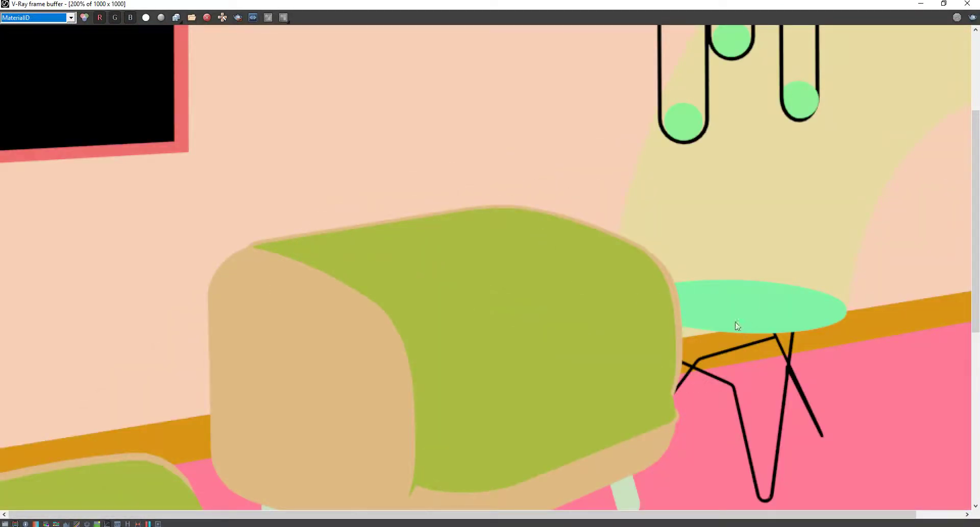
pyautogui.scroll(-1, 477, 330)
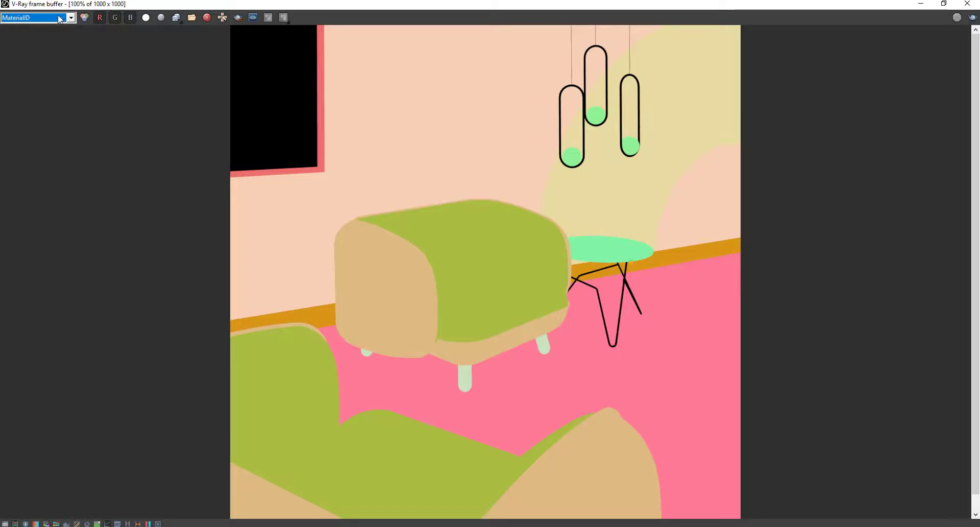
pyautogui.click(30, 18)
pyautogui.click(46, 26)
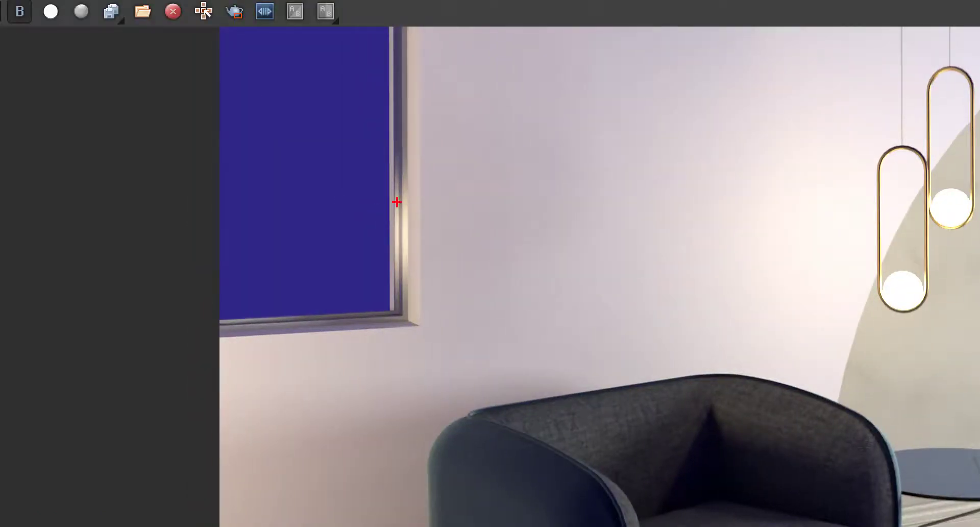
pyautogui.moveTo(388, 112)
pyautogui.mouseDown()
pyautogui.moveTo(203, 175)
pyautogui.moveTo(380, 159)
pyautogui.moveTo(360, 134)
pyautogui.mouseUp()
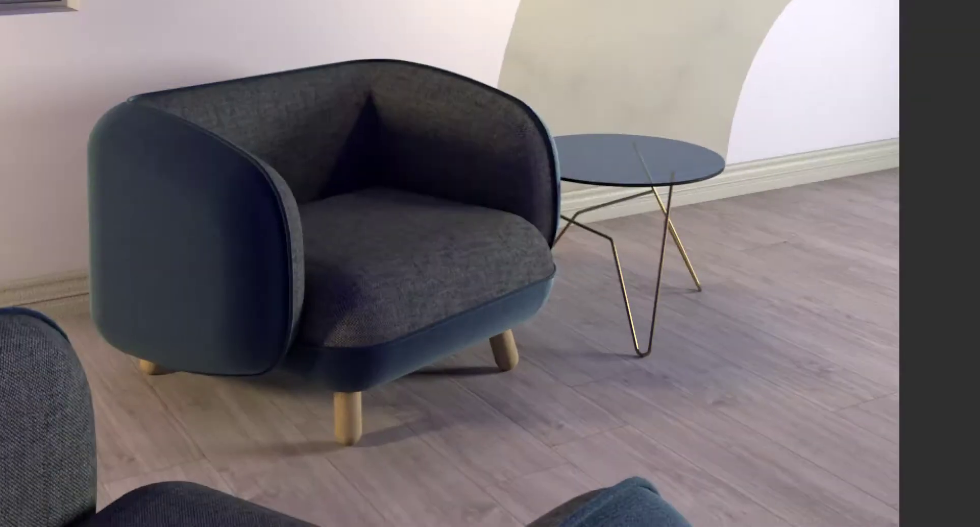
pyautogui.moveTo(671, 248)
pyautogui.mouseDown()
pyautogui.moveTo(434, 383)
pyautogui.moveTo(742, 211)
pyautogui.moveTo(613, 214)
pyautogui.mouseUp()
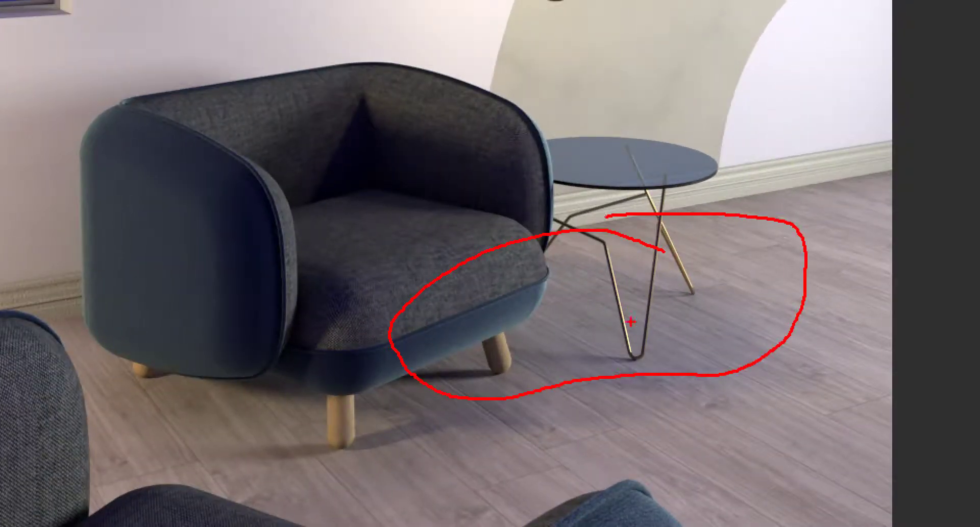
pyautogui.moveTo(708, 496)
pyautogui.mouseDown()
pyautogui.moveTo(640, 498)
pyautogui.moveTo(750, 406)
pyautogui.moveTo(551, 522)
pyautogui.mouseUp()
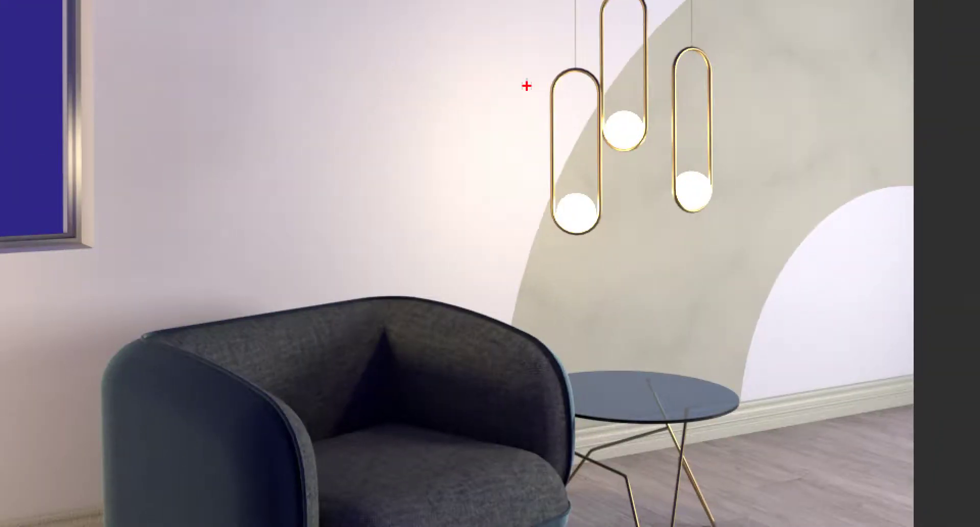
pyautogui.moveTo(518, 81)
pyautogui.mouseDown()
pyautogui.moveTo(467, 106)
pyautogui.moveTo(487, 218)
pyautogui.moveTo(573, 194)
pyautogui.moveTo(528, 104)
pyautogui.mouseUp()
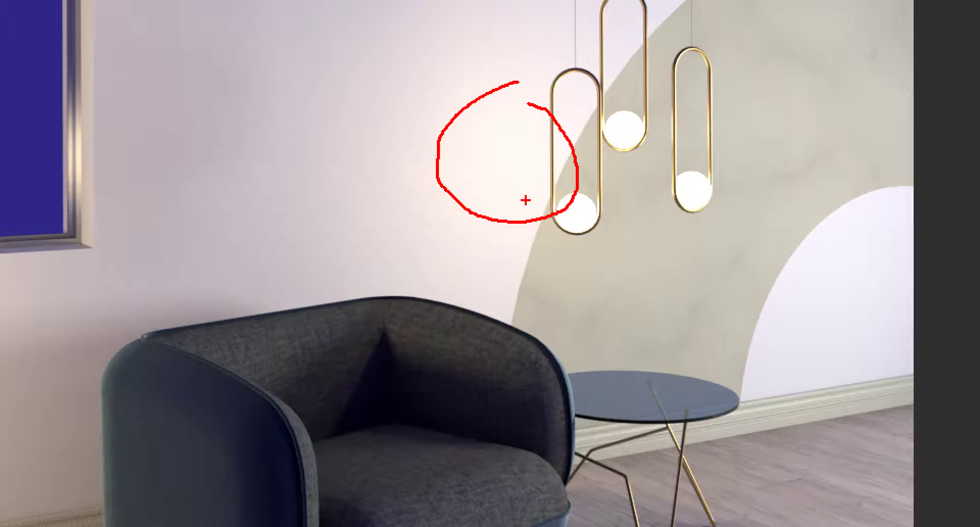
pyautogui.press('Escape')
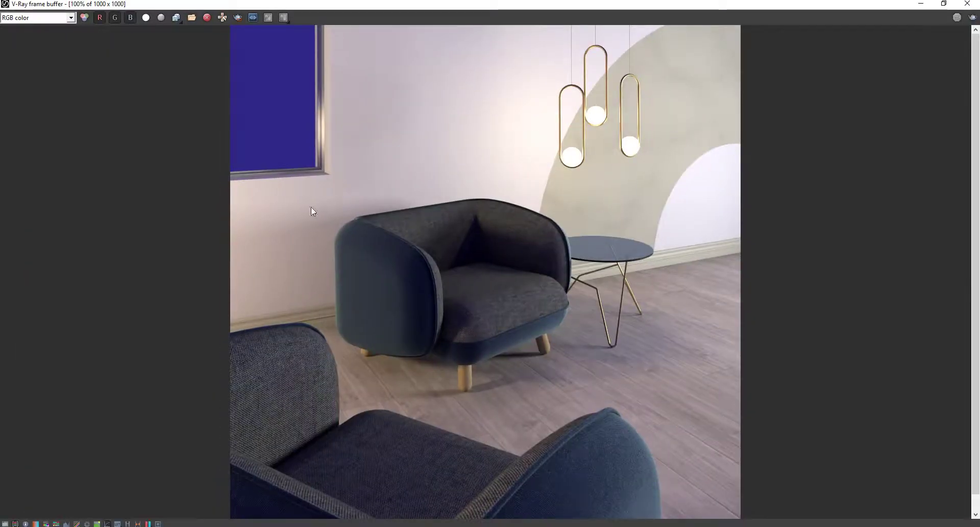
pyautogui.hotkey('ctrl', '1')
pyautogui.click(271, 210)
pyautogui.moveTo(304, 131)
pyautogui.mouseDown()
pyautogui.moveTo(142, 194)
pyautogui.moveTo(388, 169)
pyautogui.moveTo(379, 109)
pyautogui.mouseUp()
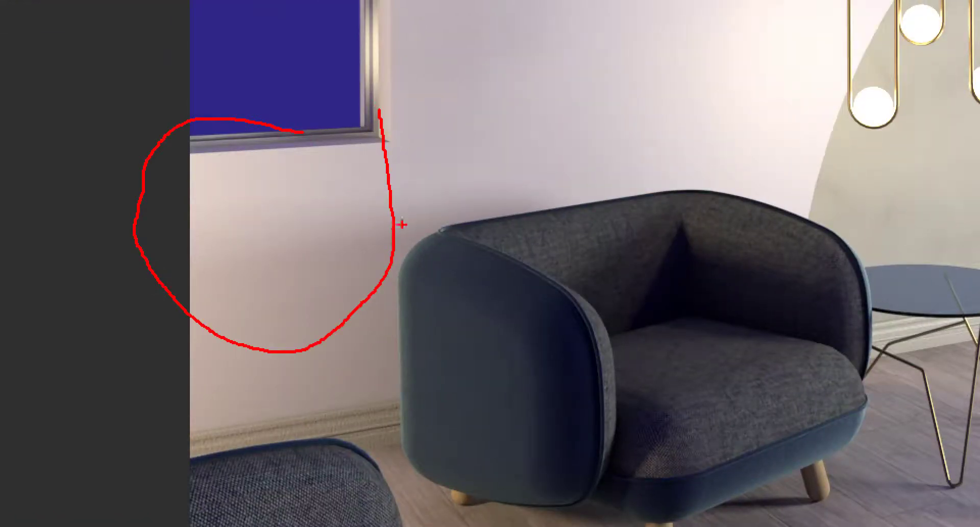
pyautogui.press('Escape')
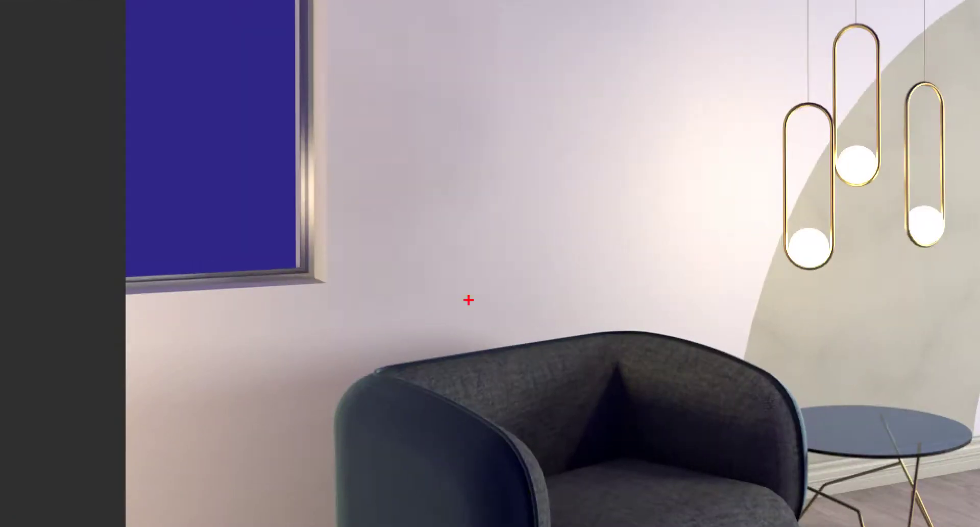
pyautogui.moveTo(465, 73)
pyautogui.mouseDown()
pyautogui.moveTo(433, 45)
pyautogui.moveTo(397, 173)
pyautogui.mouseUp()
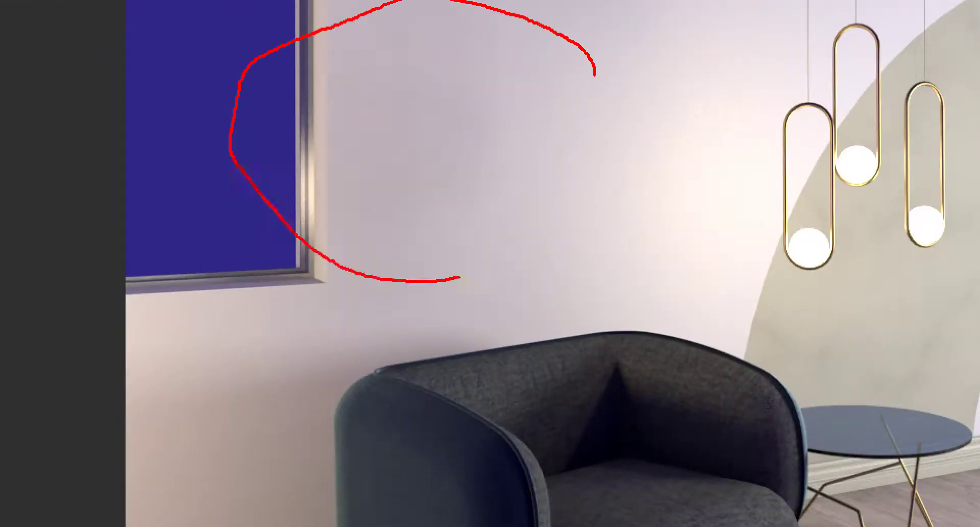
pyautogui.moveTo(459, 277); pyautogui.dragTo(575, 218)
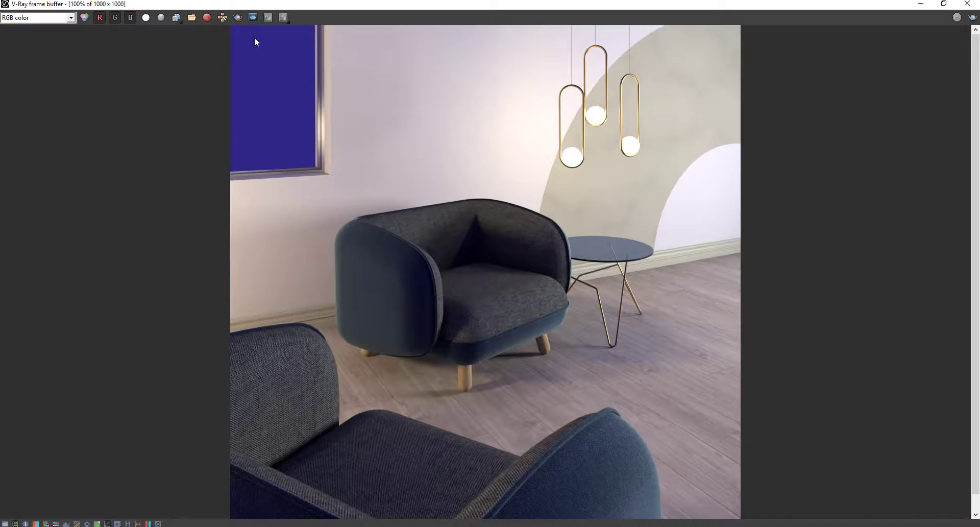
# Start saving all image channels to the testes pós folder with the file name teste 01
pyautogui.click(176, 17)
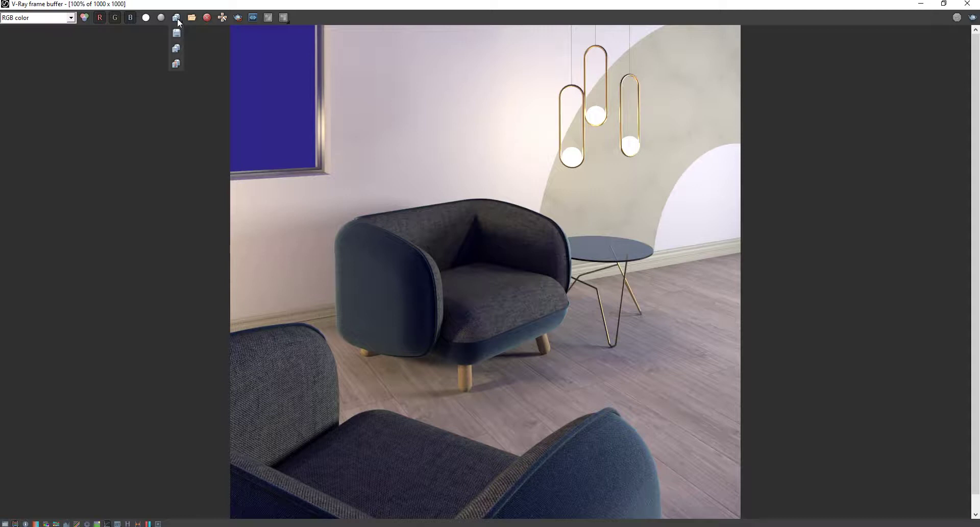
pyautogui.click(177, 51)
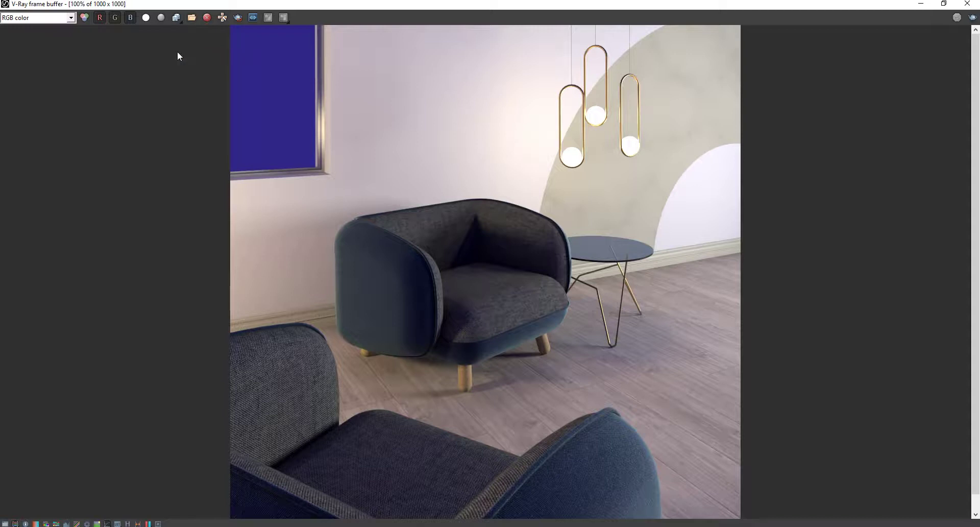
pyautogui.click(176, 18)
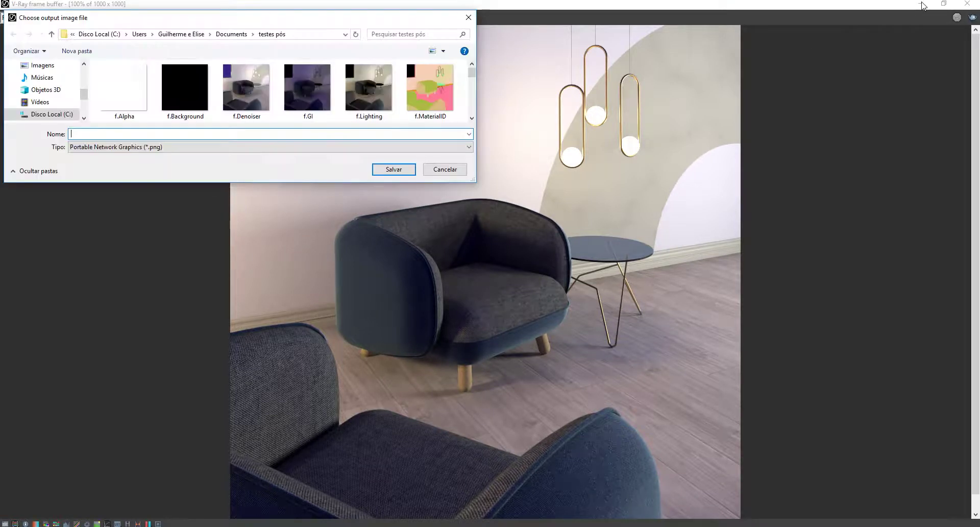
pyautogui.moveTo(242, 20); pyautogui.dragTo(304, 44)
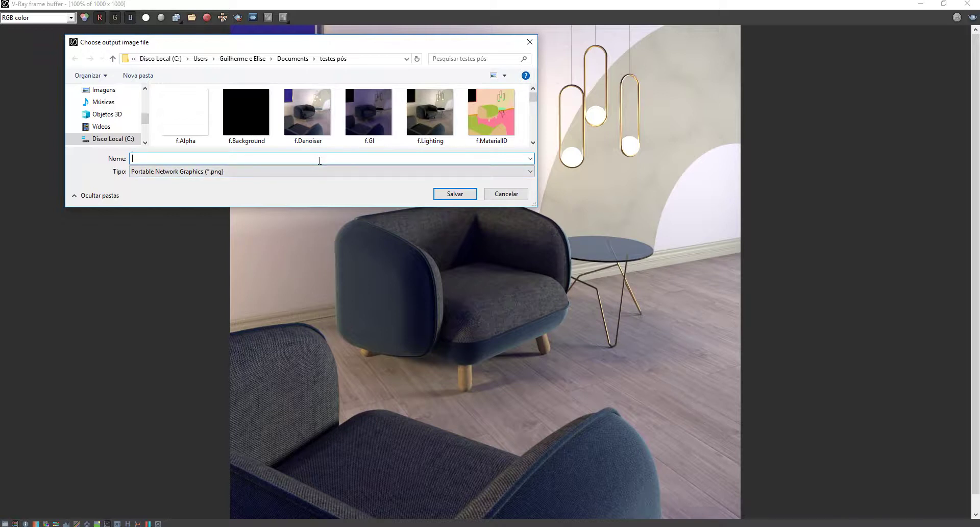
pyautogui.write('teste 01')
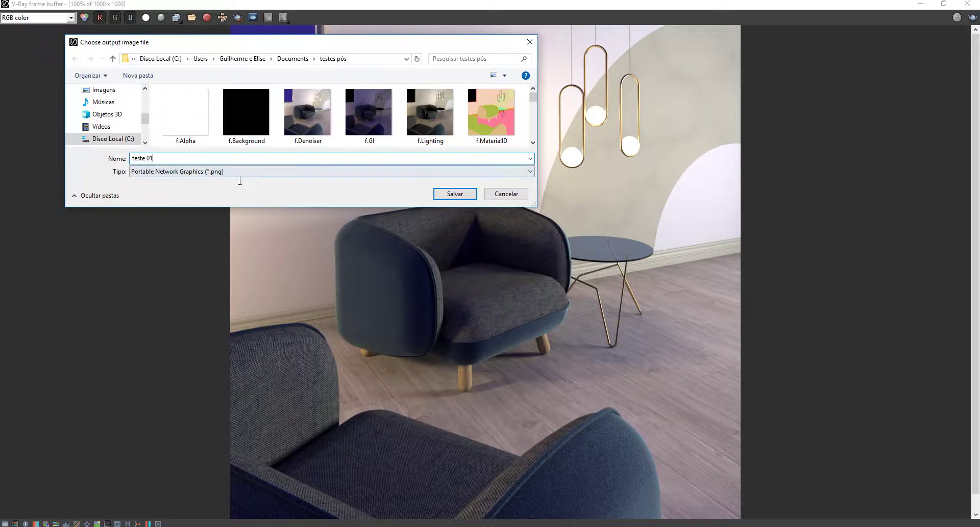
# Set the output file type of the channels to OpenEXR image file (*.exr)
pyautogui.click(222, 174)
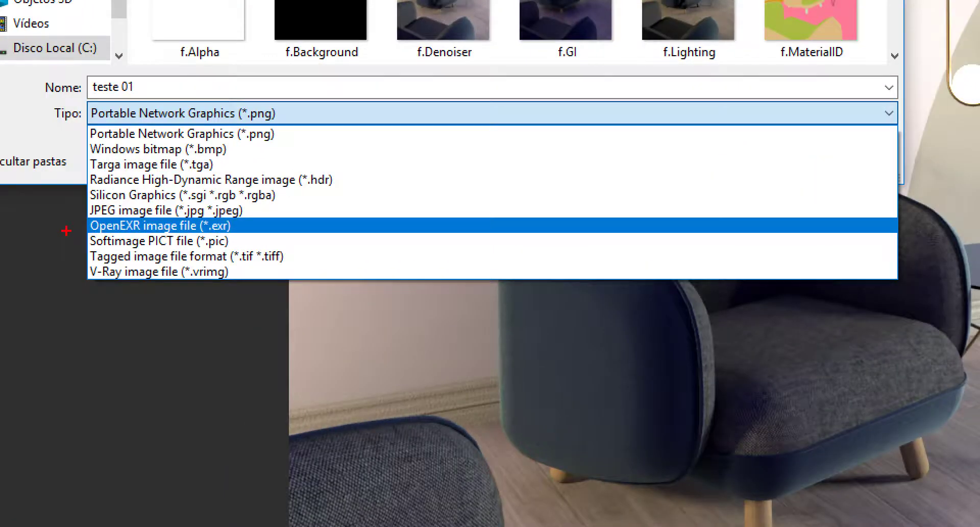
pyautogui.moveTo(124, 232); pyautogui.dragTo(248, 228)
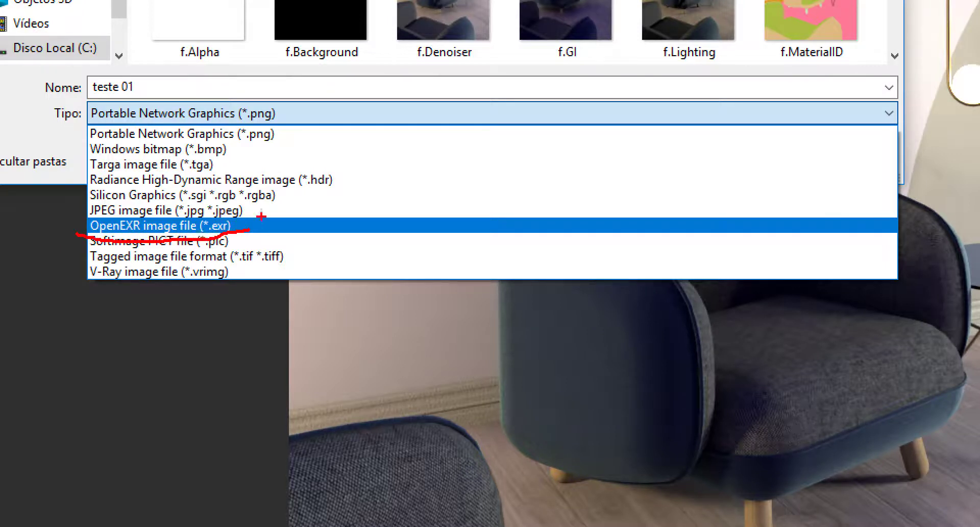
pyautogui.moveTo(294, 208)
pyautogui.mouseDown()
pyautogui.moveTo(314, 217)
pyautogui.moveTo(300, 236)
pyautogui.mouseUp()
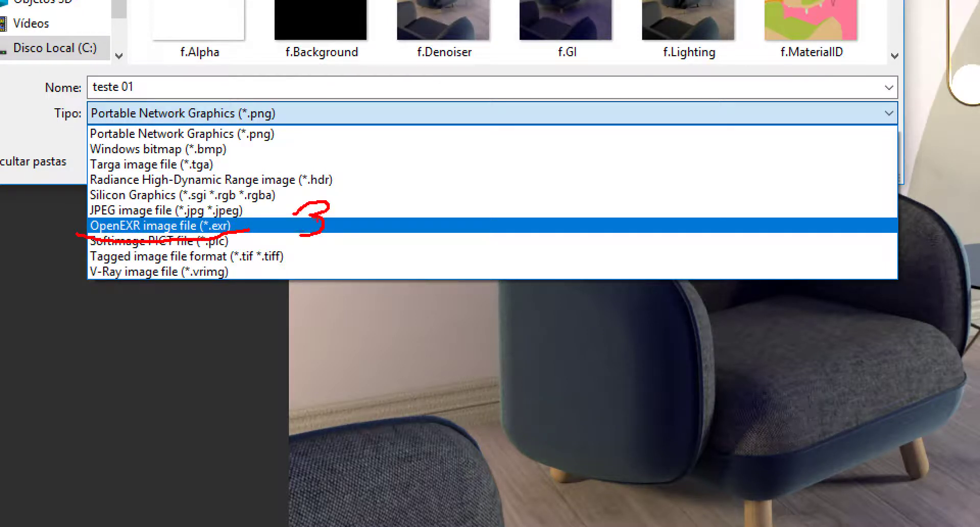
pyautogui.moveTo(326, 202)
pyautogui.mouseDown()
pyautogui.moveTo(347, 203)
pyautogui.moveTo(352, 232)
pyautogui.moveTo(367, 237)
pyautogui.mouseUp()
pyautogui.moveTo(85, 143)
pyautogui.mouseDown()
pyautogui.moveTo(264, 145)
pyautogui.moveTo(319, 119)
pyautogui.moveTo(310, 143)
pyautogui.moveTo(326, 152)
pyautogui.moveTo(304, 155)
pyautogui.mouseUp()
pyautogui.press('Escape')
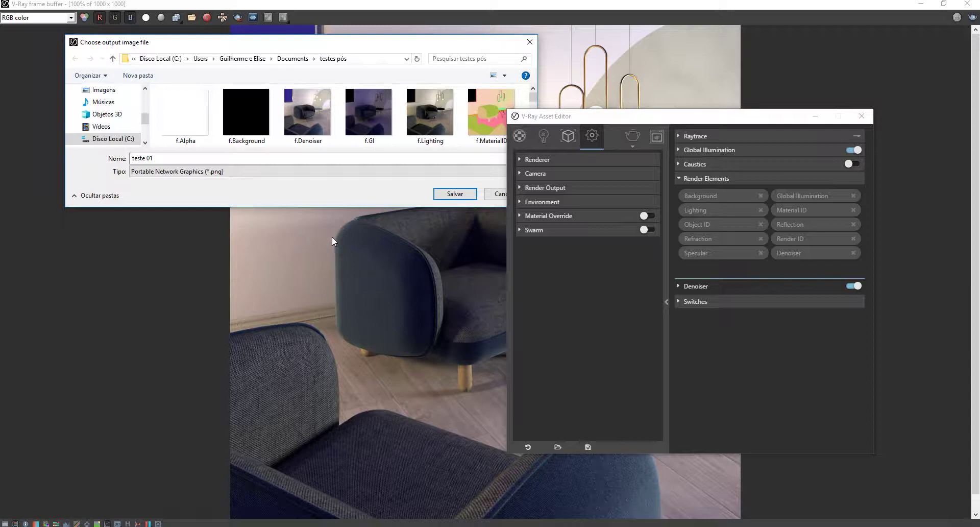
pyautogui.click(210, 172)
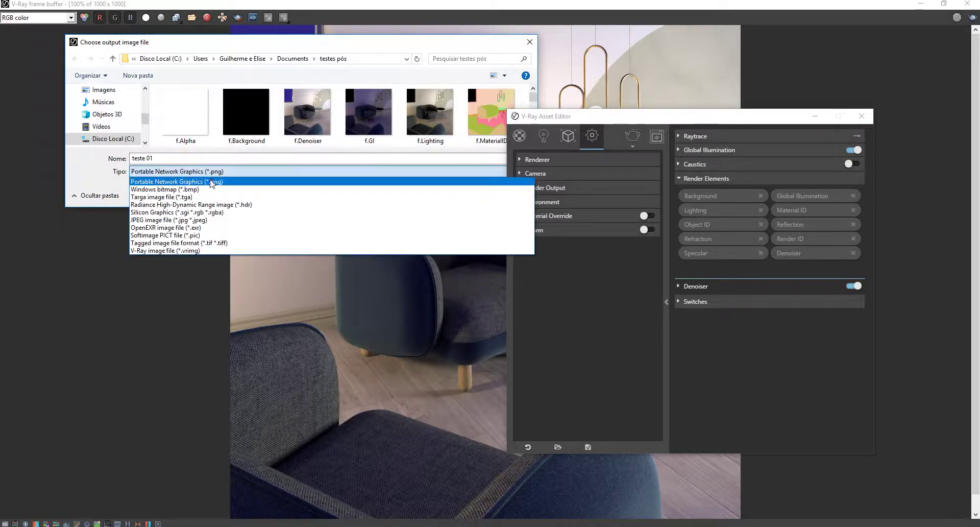
pyautogui.click(184, 227)
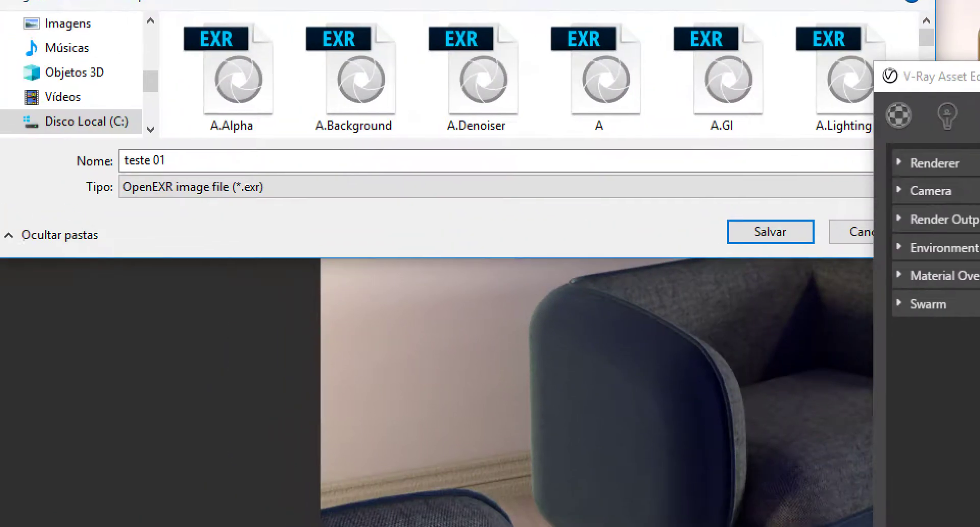
pyautogui.moveTo(119, 162); pyautogui.dragTo(162, 192)
pyautogui.moveTo(189, 232)
pyautogui.mouseDown()
pyautogui.moveTo(204, 164)
pyautogui.moveTo(104, 185)
pyautogui.mouseUp()
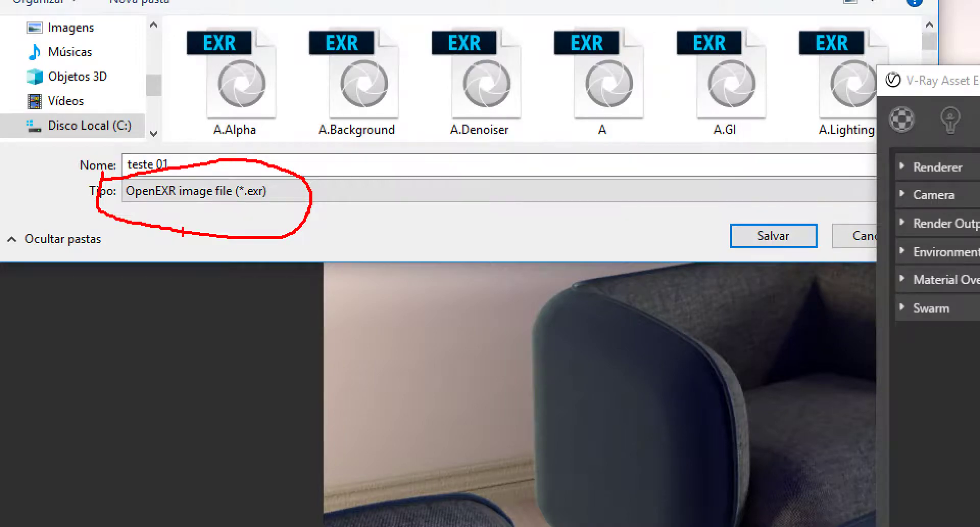
pyautogui.press('Escape')
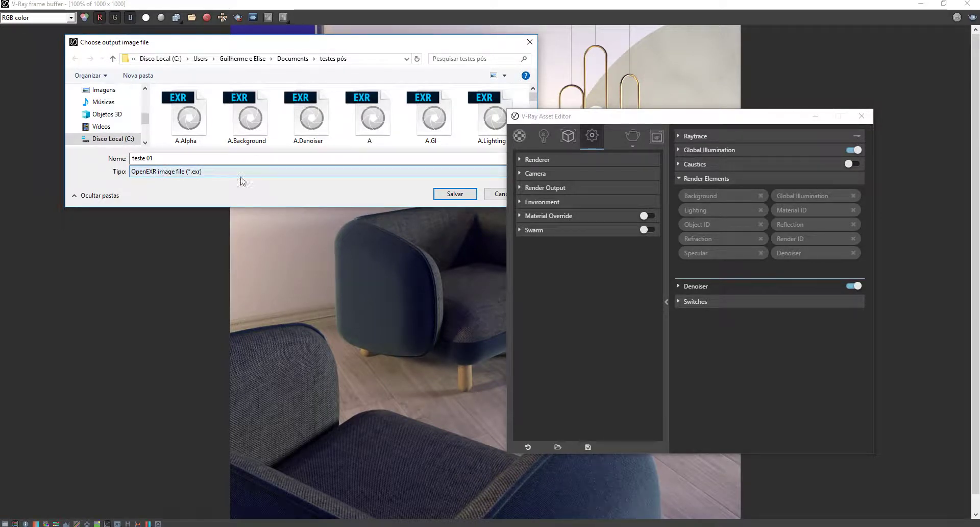
# Extend the output name to "teste 01 exr" and save all channels as EXR files
pyautogui.click(190, 161)
pyautogui.click(190, 160)
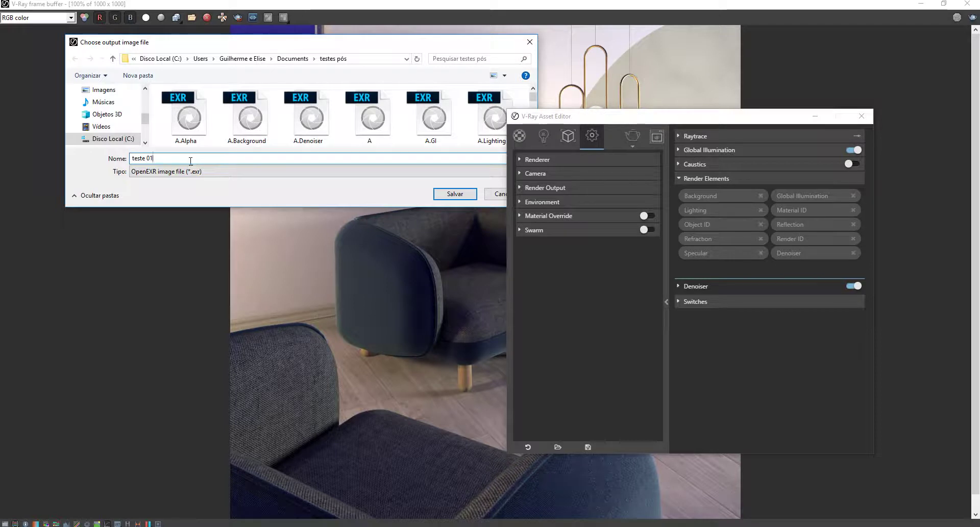
pyautogui.write('exr')
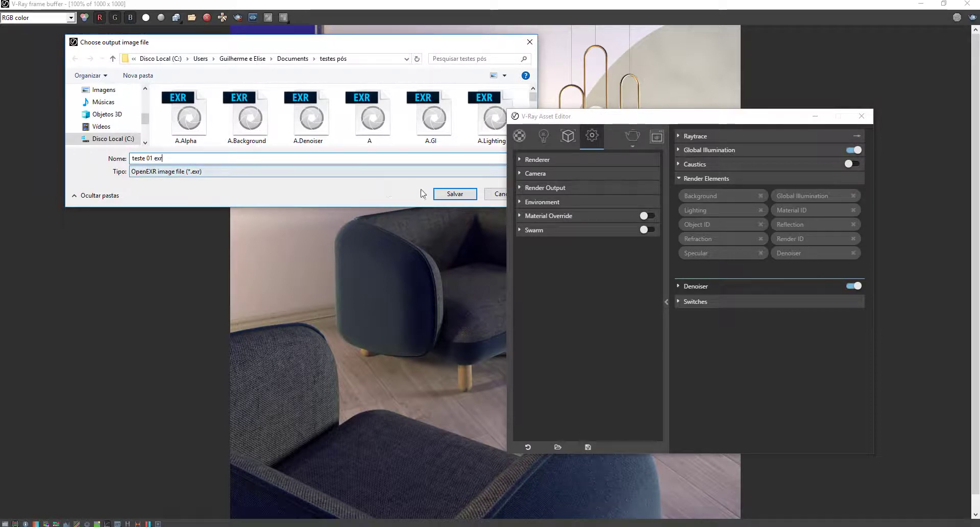
pyautogui.click(440, 195)
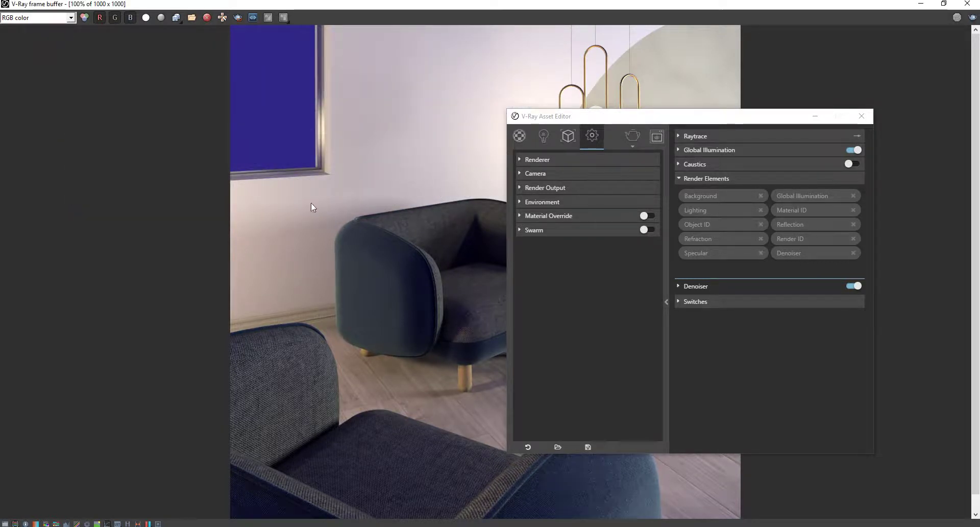
# Save all image channels again to the testes pós folder as PNG files named "teste 01 png"
pyautogui.click(177, 20)
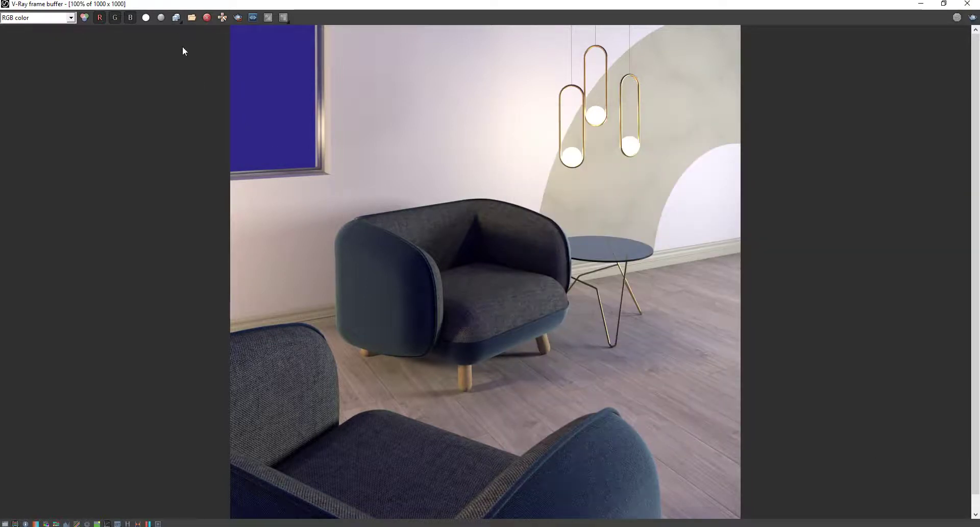
pyautogui.click(178, 18)
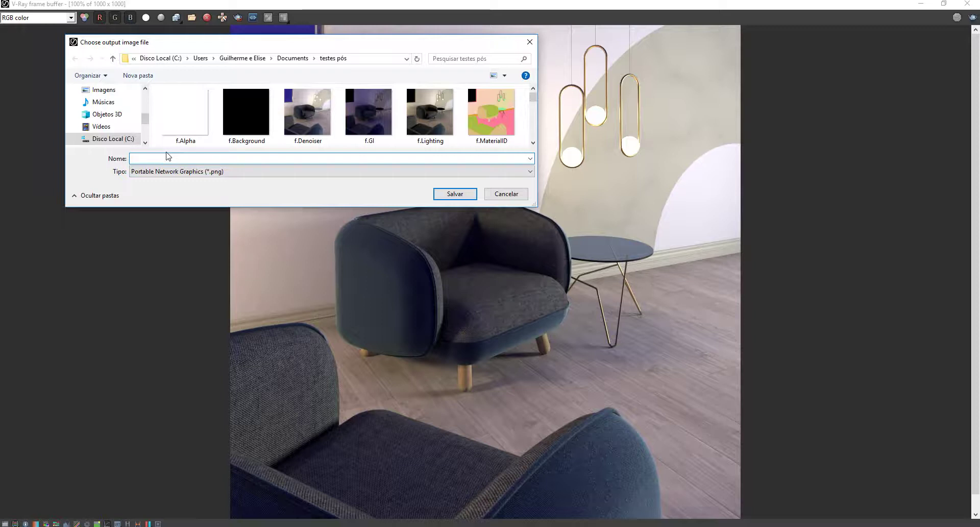
pyautogui.write('teste')
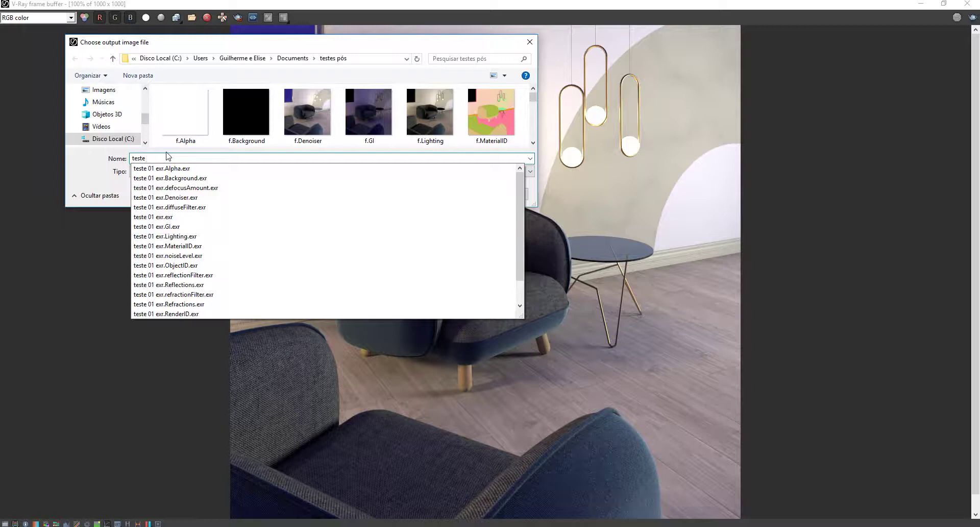
pyautogui.write('01 png')
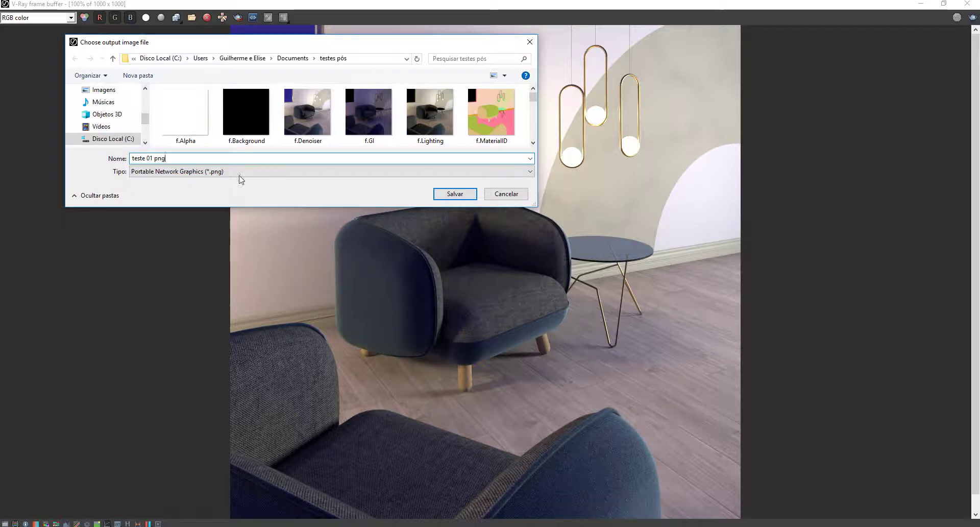
pyautogui.click(463, 195)
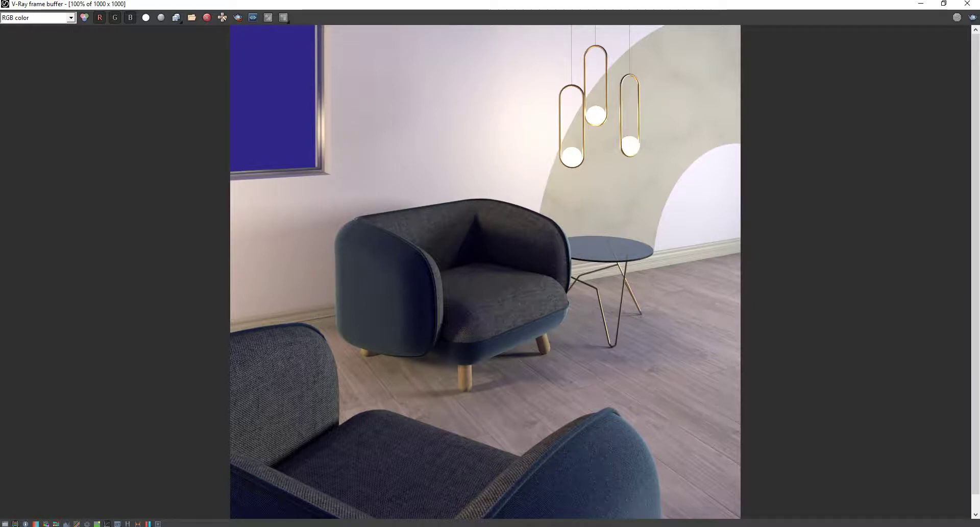
# Switch to Photoshop and start the script that loads files into a stack (Carregar arquivos na pilha)
pyautogui.click(416, 525)
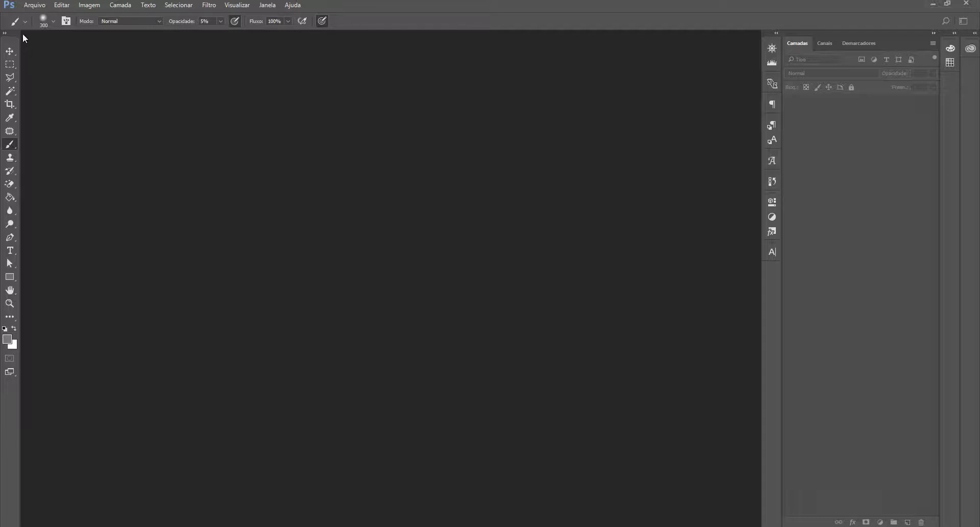
pyautogui.click(32, 7)
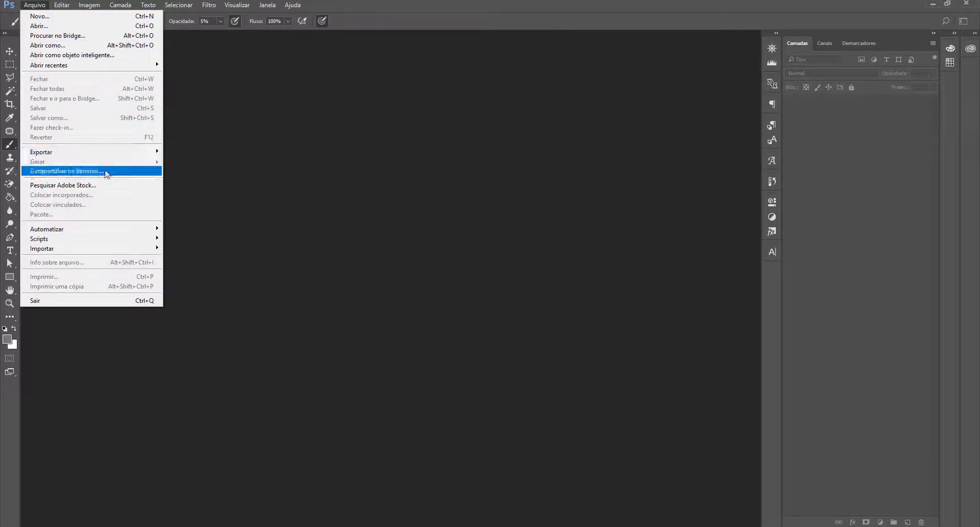
pyautogui.moveTo(108, 242)
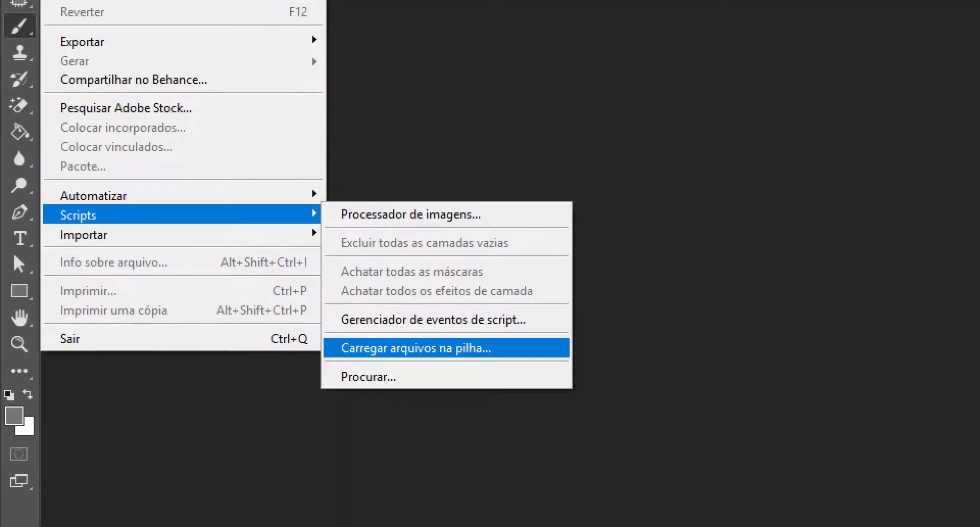
pyautogui.moveTo(321, 359)
pyautogui.mouseDown()
pyautogui.moveTo(418, 376)
pyautogui.moveTo(510, 366)
pyautogui.moveTo(475, 337)
pyautogui.moveTo(288, 346)
pyautogui.mouseUp()
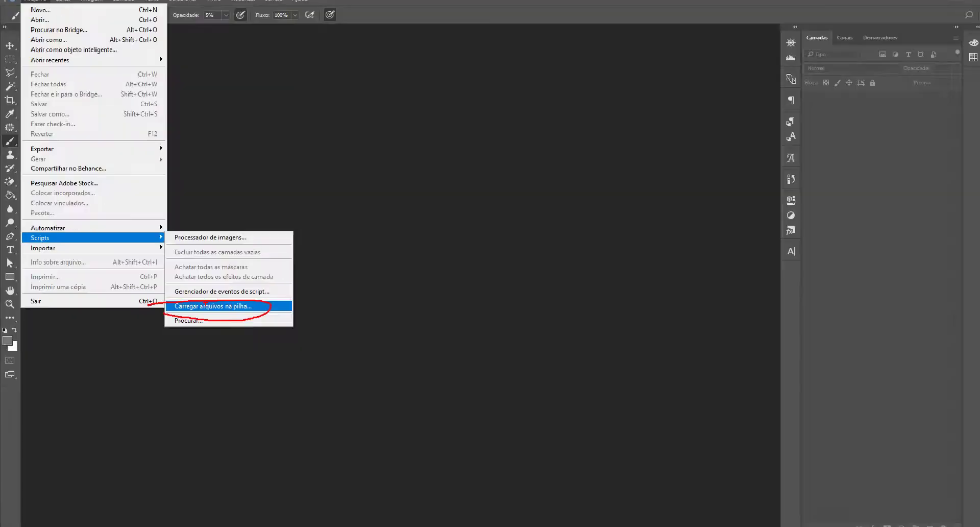
pyautogui.press('Escape')
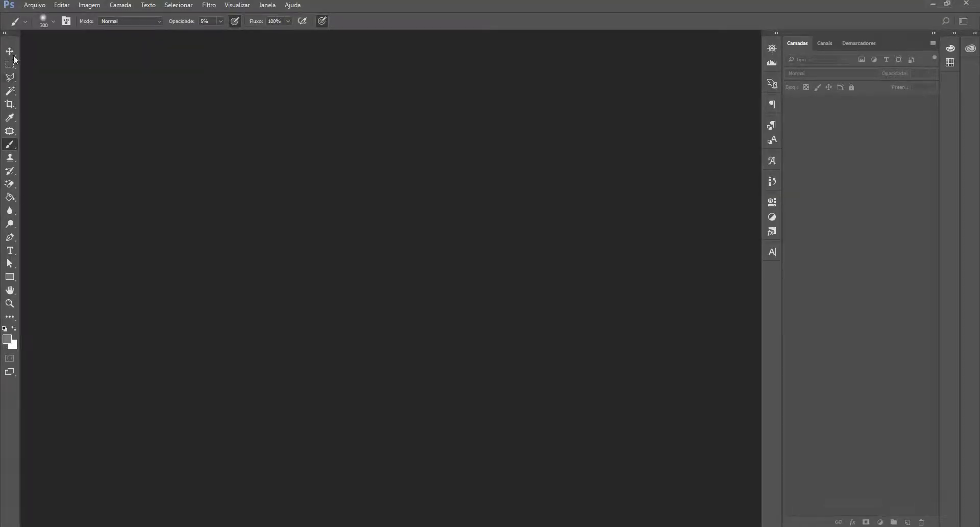
pyautogui.click(33, 7)
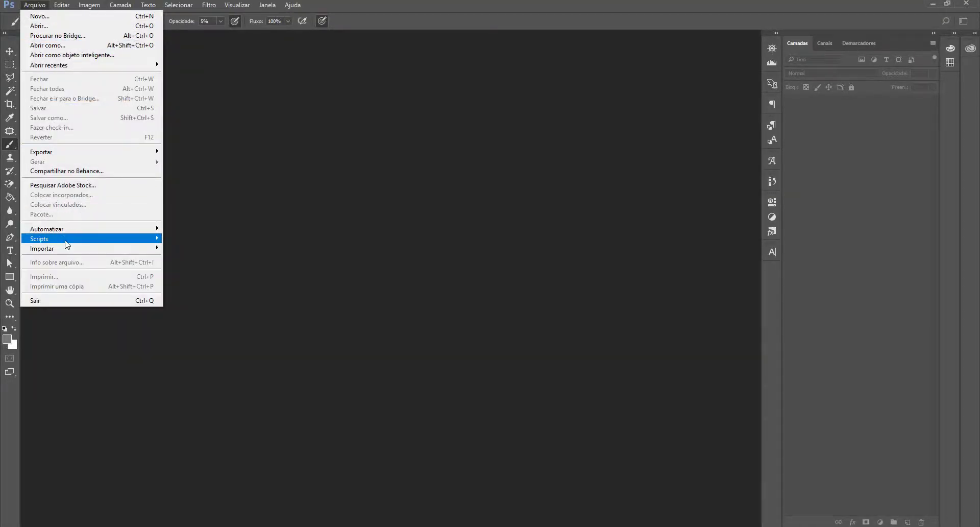
pyautogui.moveTo(64, 242)
pyautogui.click(202, 305)
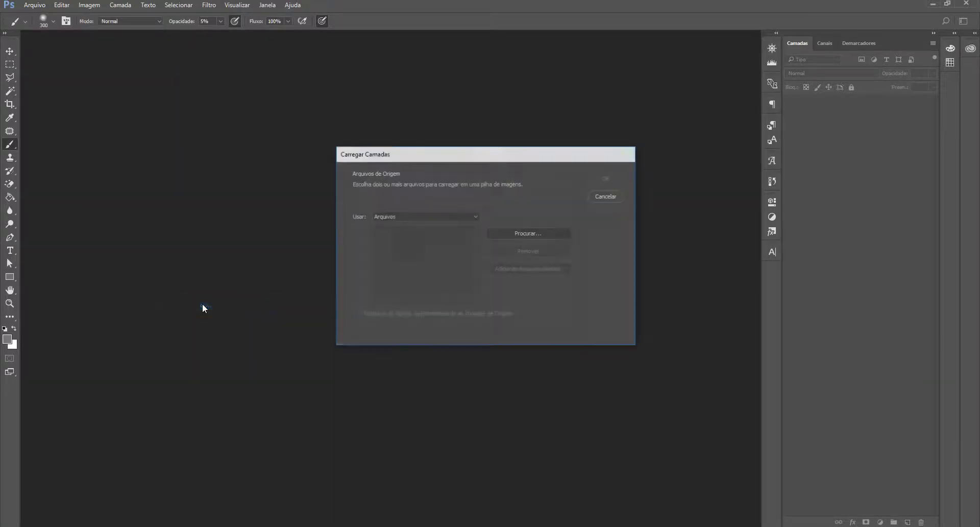
# Keep Arquivos as the source type, browse to the "teste 01 exr" files in the testes pós folder and enlarge the file dialog
pyautogui.click(399, 218)
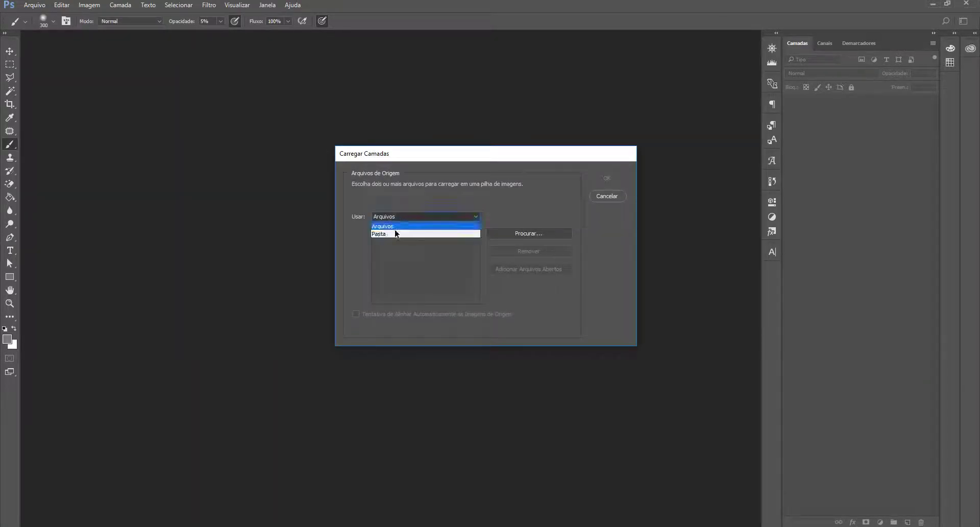
pyautogui.click(396, 219)
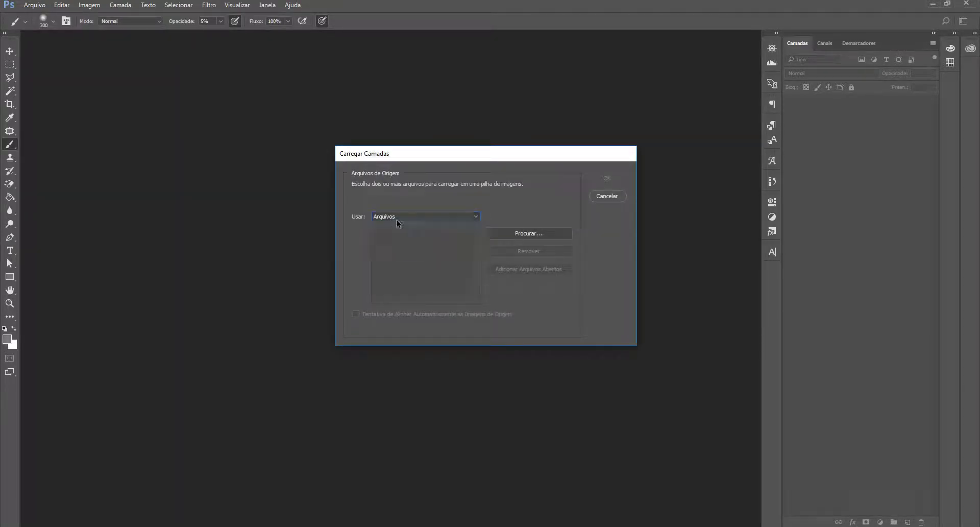
pyautogui.click(527, 235)
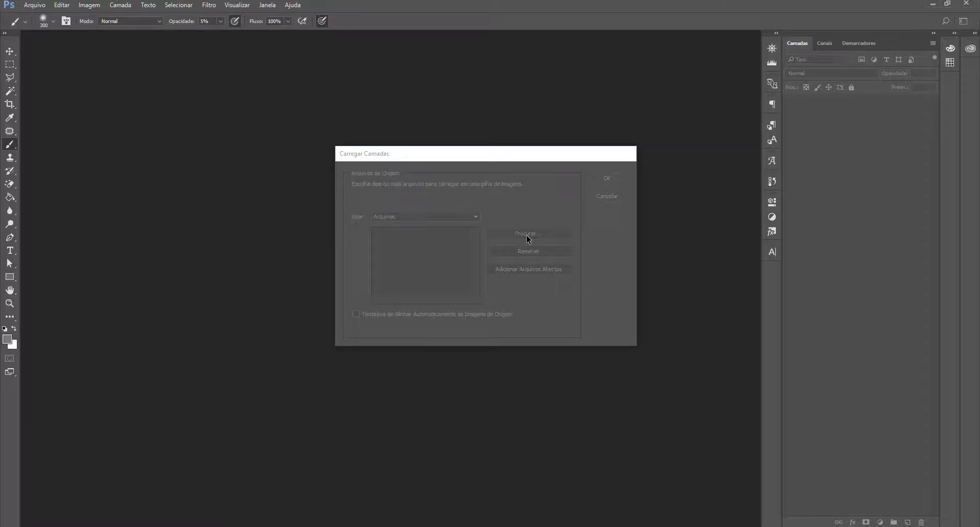
pyautogui.scroll(-5, 510, 261)
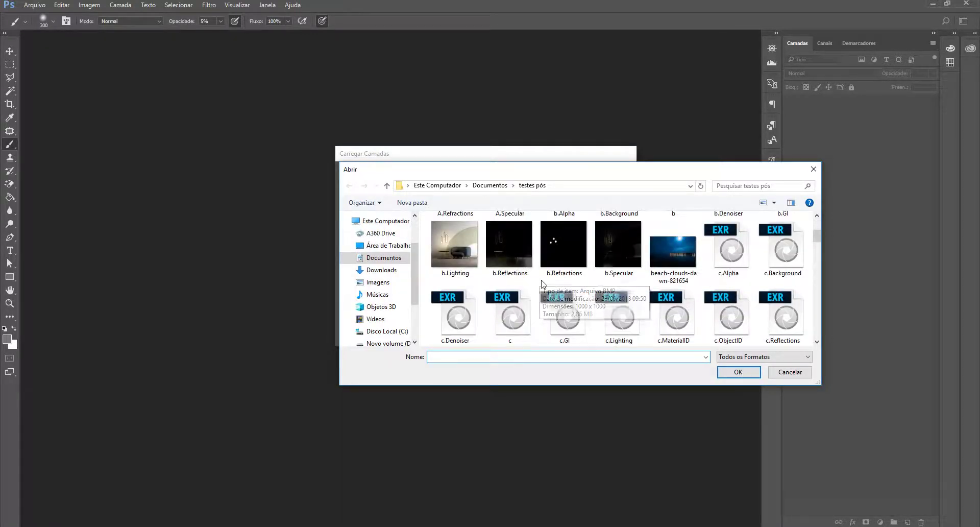
pyautogui.scroll(-10, 551, 284)
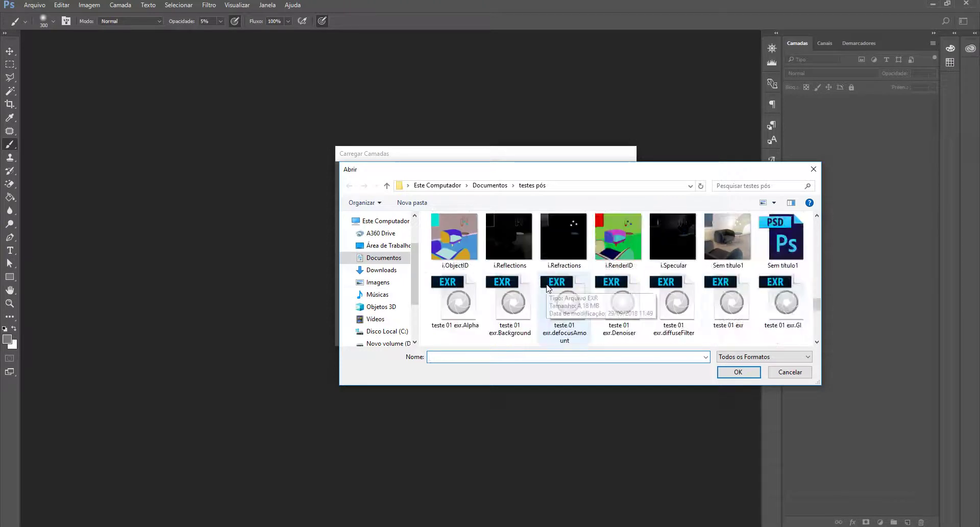
pyautogui.scroll(1, 567, 285)
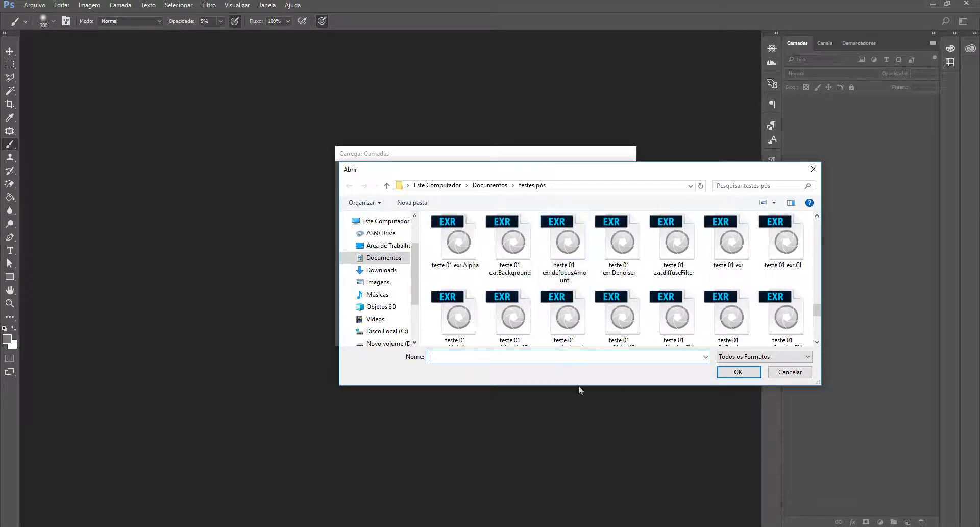
pyautogui.moveTo(576, 385); pyautogui.dragTo(563, 488)
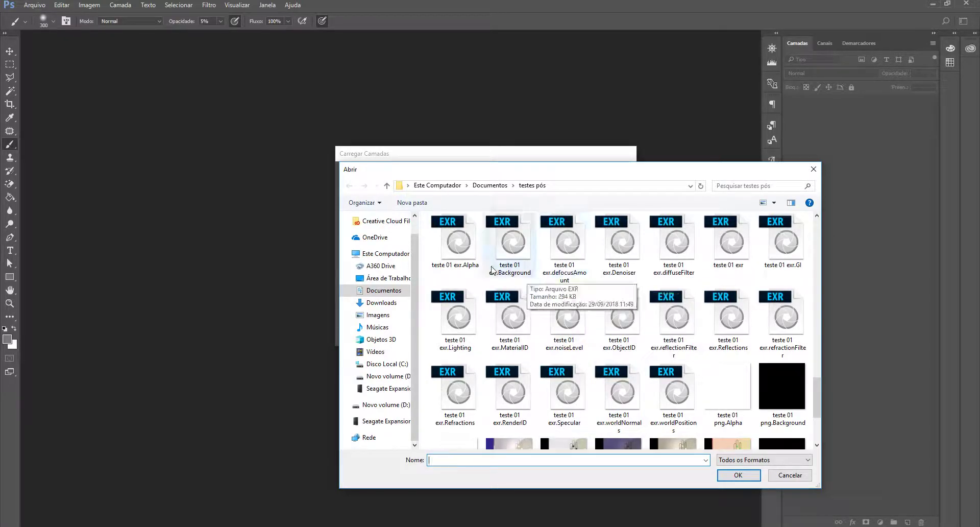
# Select all "teste 01 exr" channel files, from Alpha through worldPositions
pyautogui.scroll(2, 510, 275)
pyautogui.scroll(-2, 549, 322)
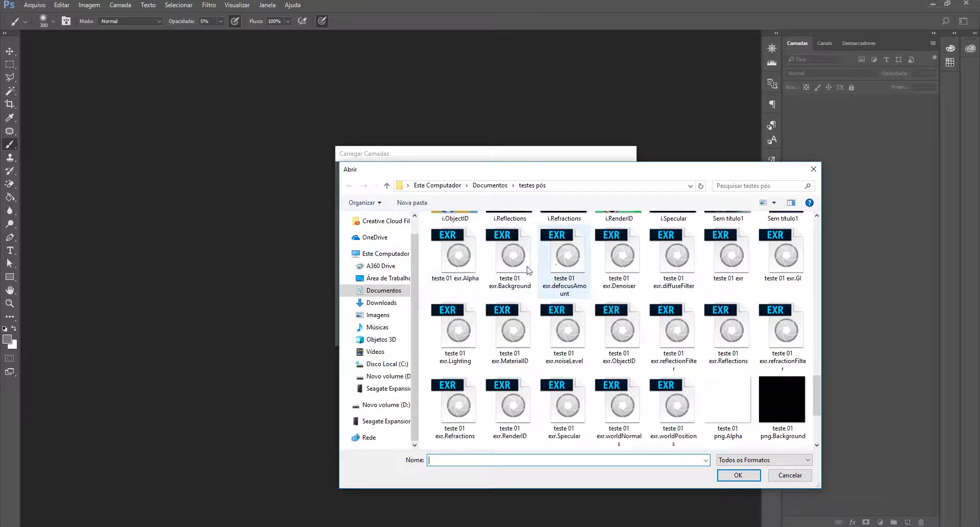
pyautogui.click(473, 265)
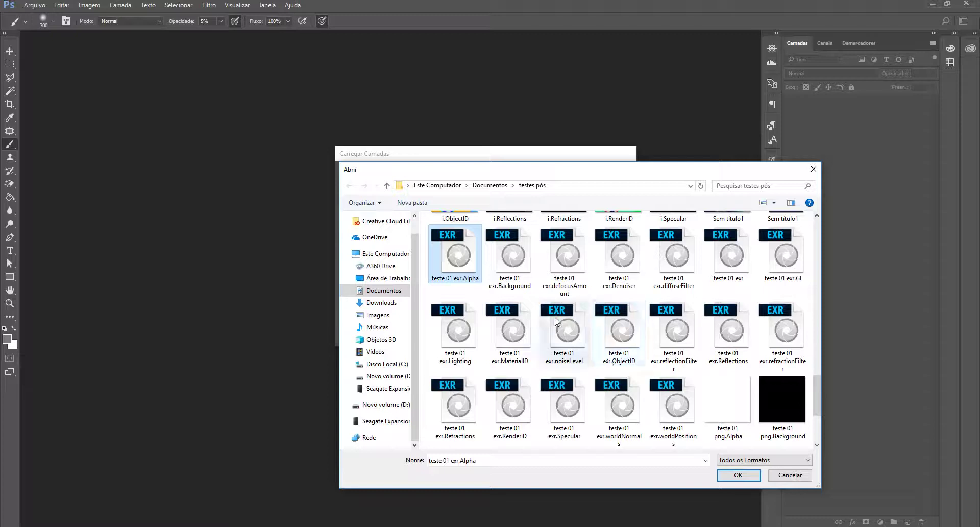
pyautogui.click(569, 272)
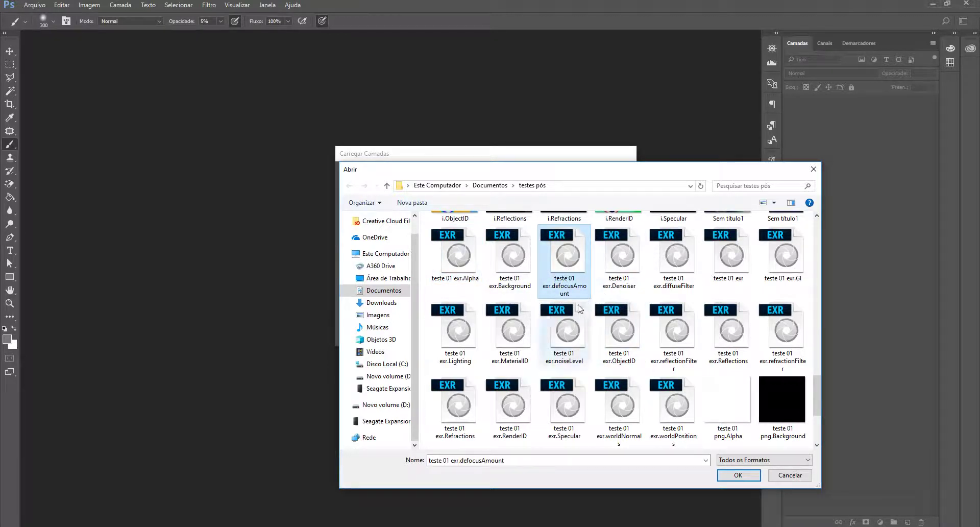
pyautogui.click(628, 279)
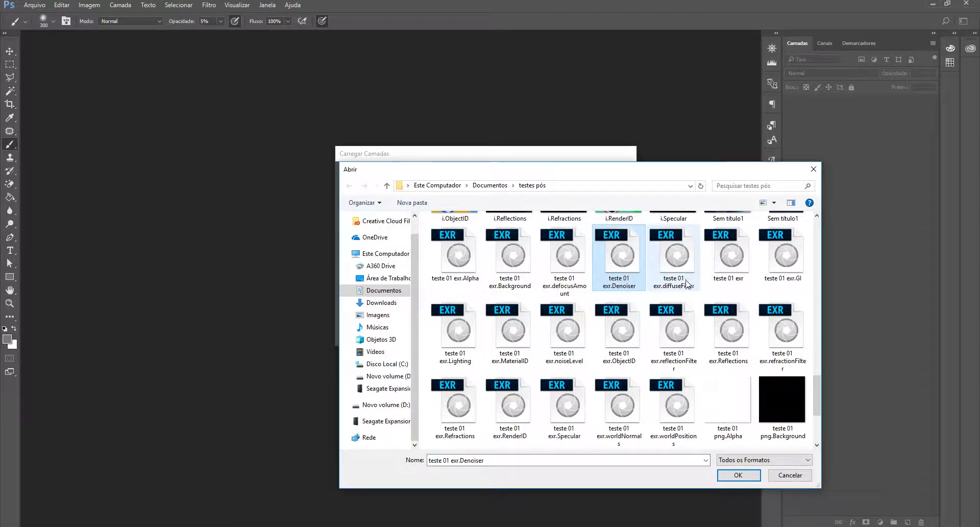
pyautogui.click(457, 255)
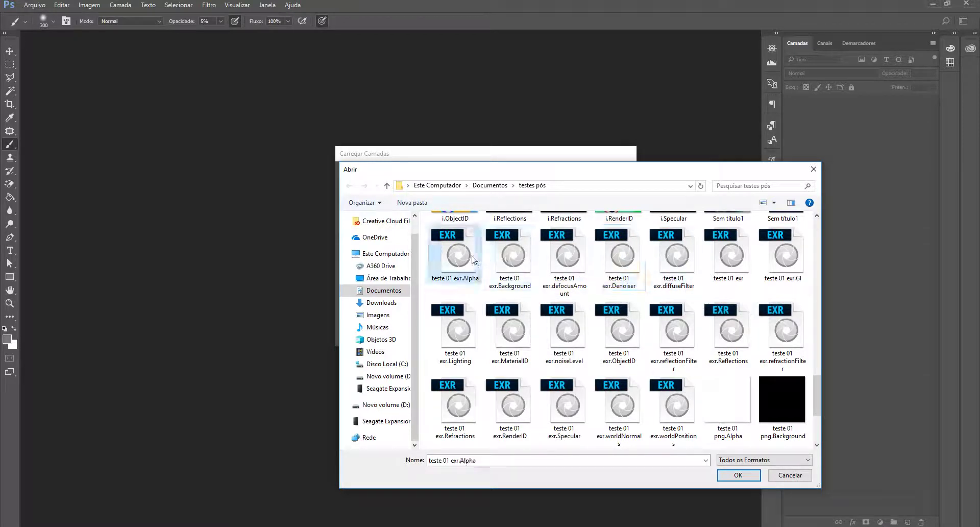
pyautogui.keyDown('shift'); pyautogui.click(670, 404); pyautogui.keyUp('shift')
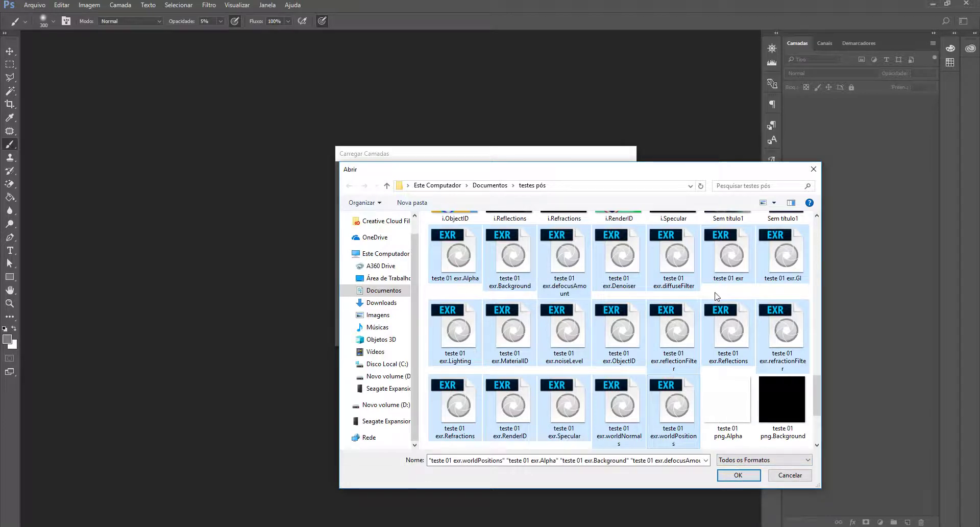
# Check the EXR selection against the neighbouring PNG files and load the selected files as a layer stack
pyautogui.scroll(2, 720, 291)
pyautogui.scroll(-2, 722, 371)
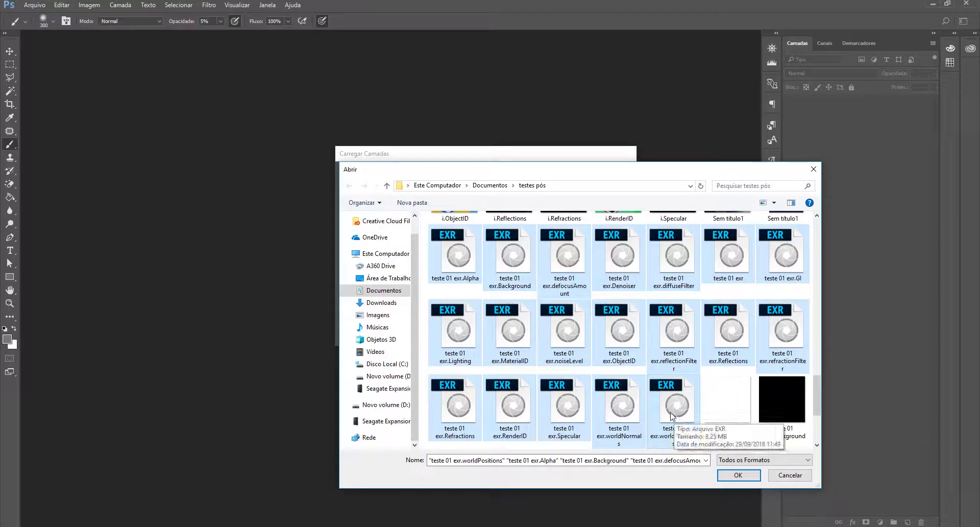
pyautogui.scroll(-1, 754, 319)
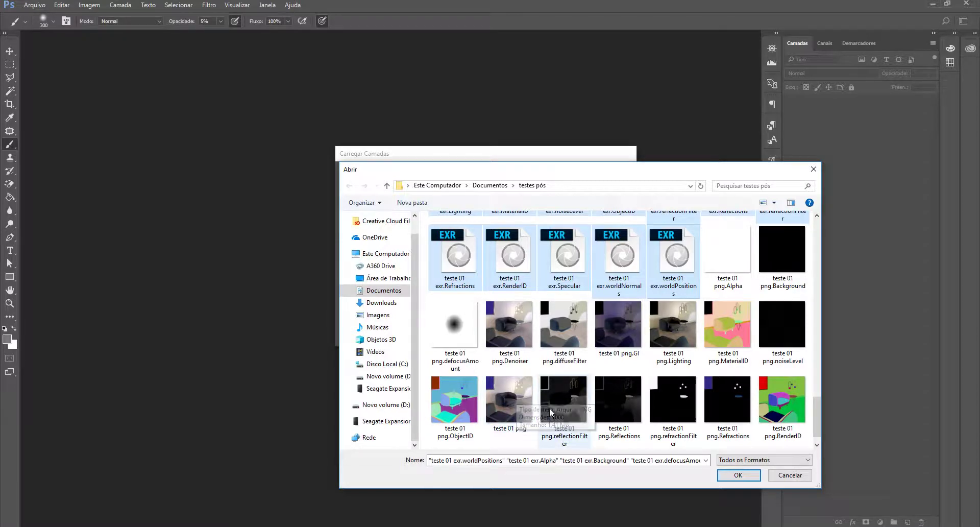
pyautogui.scroll(-1, 635, 389)
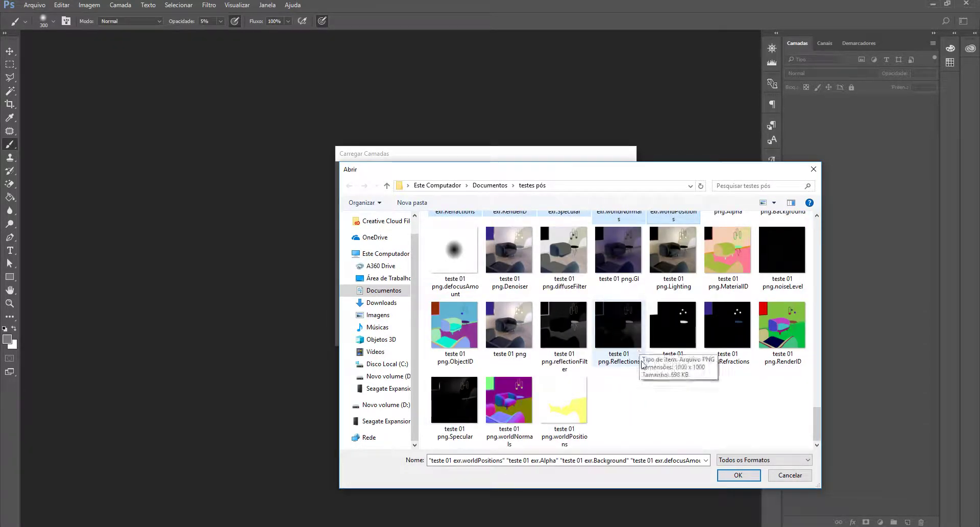
pyautogui.scroll(2, 730, 427)
pyautogui.scroll(1, 731, 426)
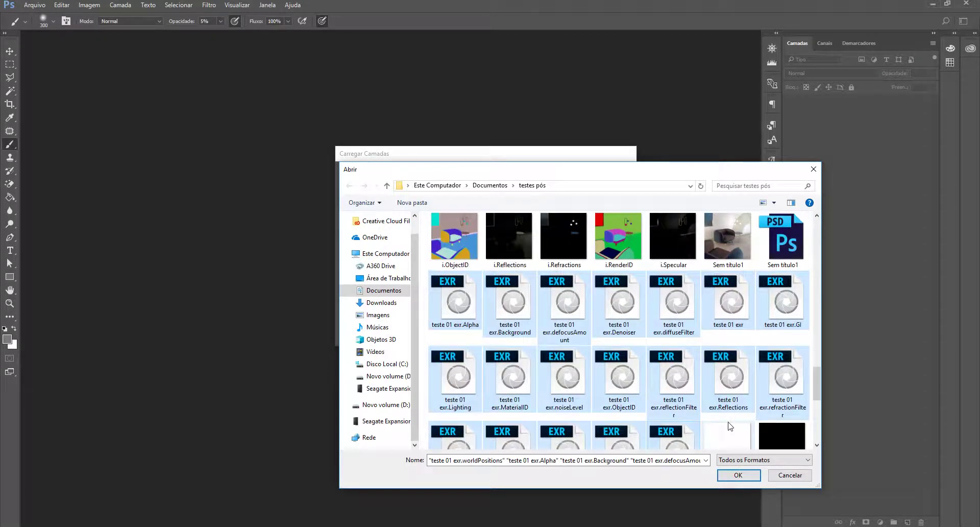
pyautogui.click(738, 476)
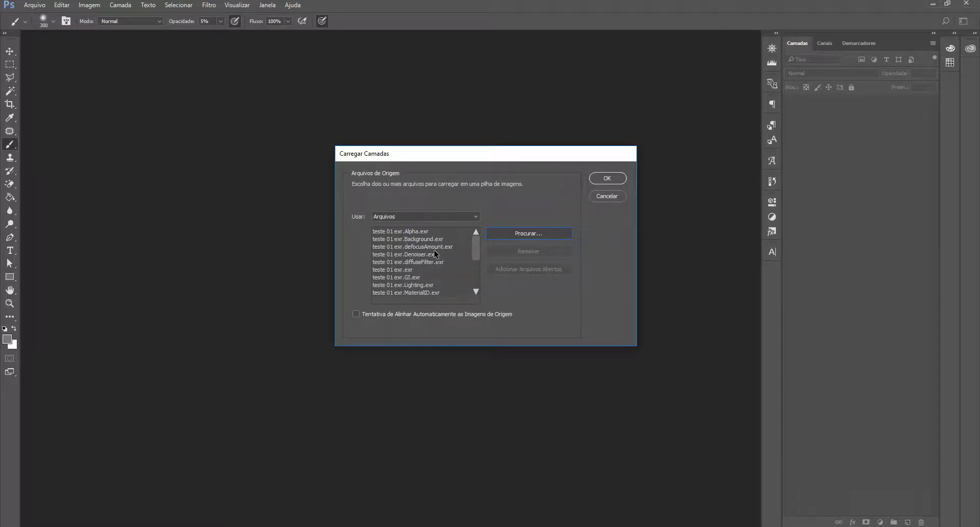
pyautogui.click(607, 180)
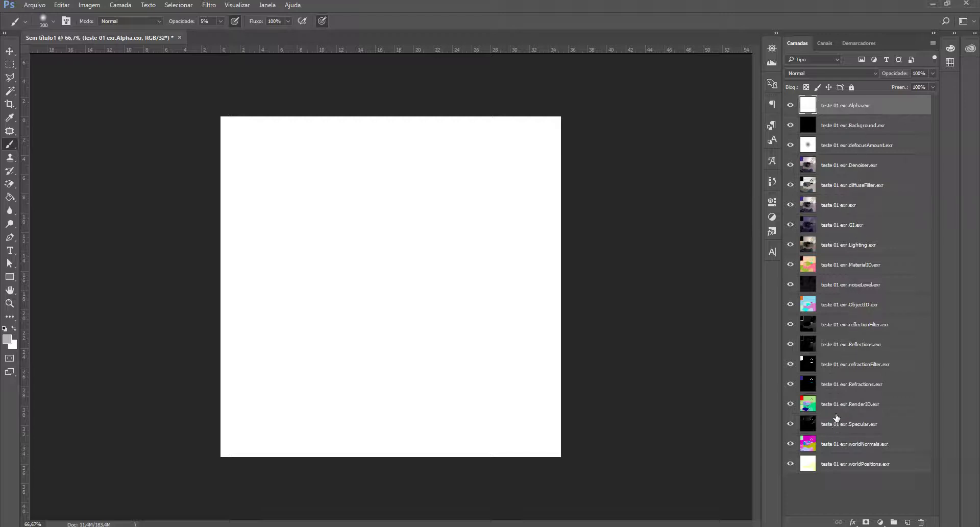
# Move the worldNormals, RenderID, ObjectID and MaterialID layers, in that order, directly below the Alpha layer
pyautogui.moveTo(845, 406); pyautogui.dragTo(851, 108)
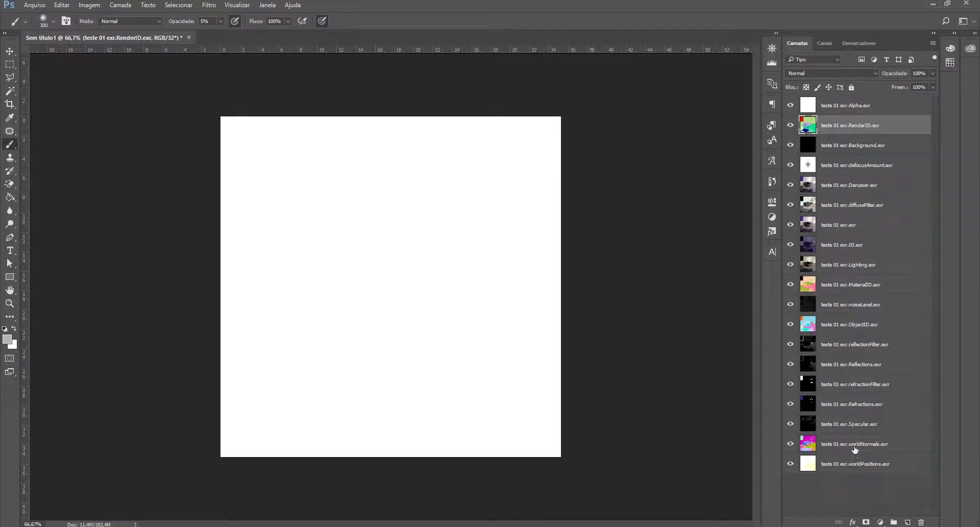
pyautogui.moveTo(855, 449); pyautogui.dragTo(851, 137)
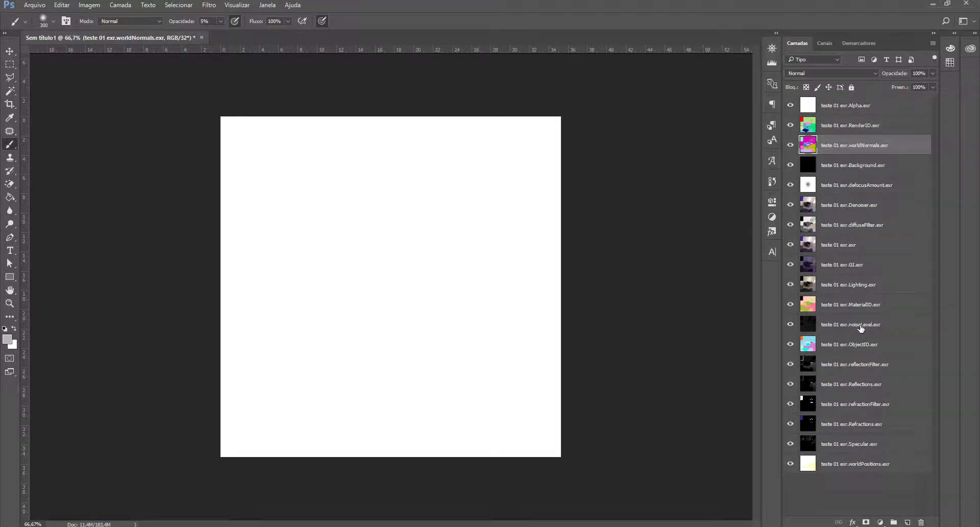
pyautogui.moveTo(862, 345); pyautogui.dragTo(865, 176)
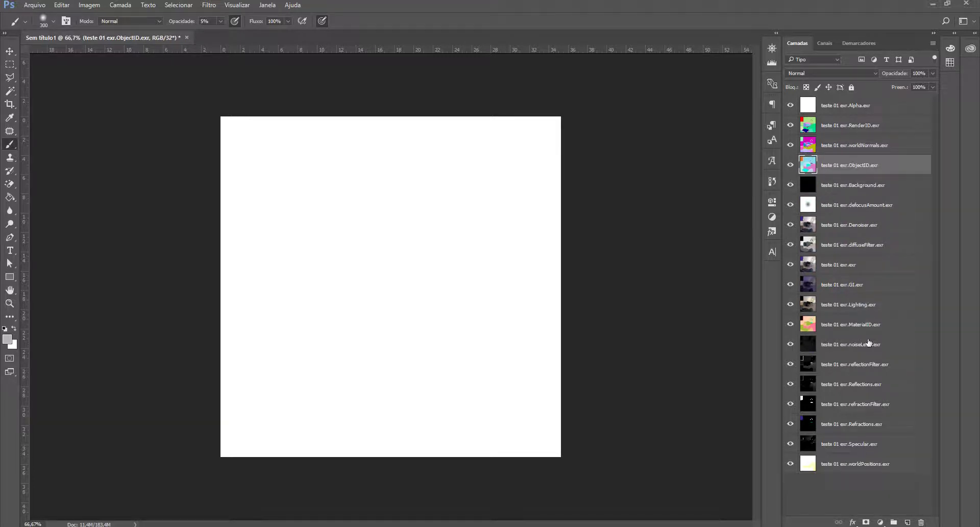
pyautogui.moveTo(853, 327); pyautogui.dragTo(848, 132)
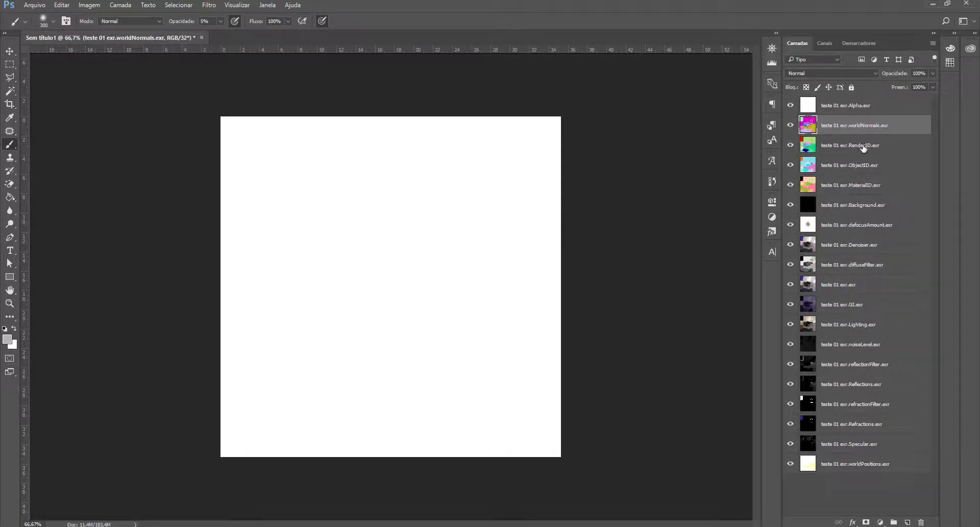
pyautogui.click(855, 173)
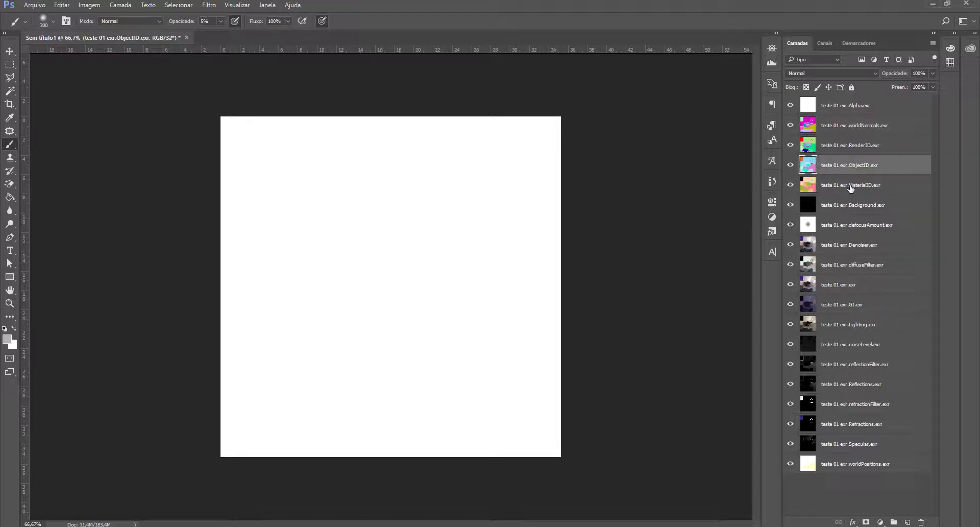
pyautogui.click(851, 186)
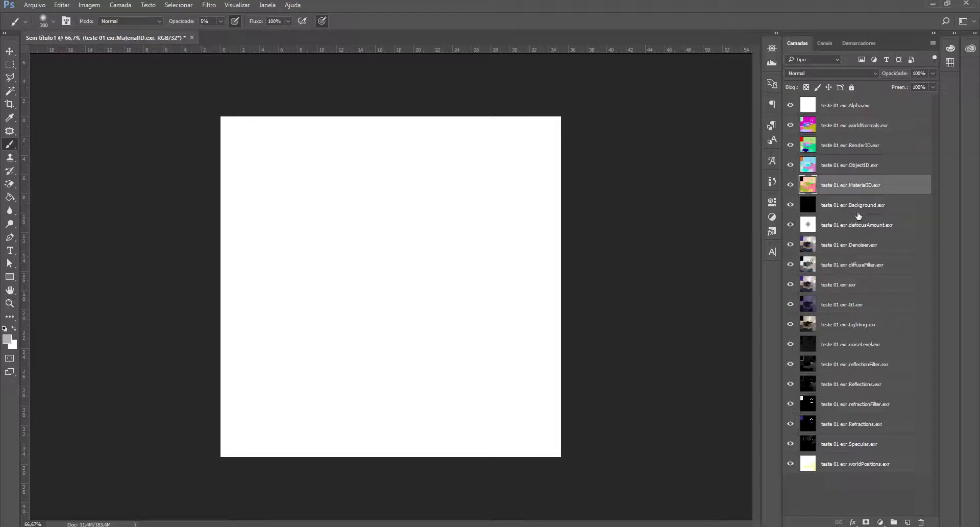
pyautogui.click(860, 222)
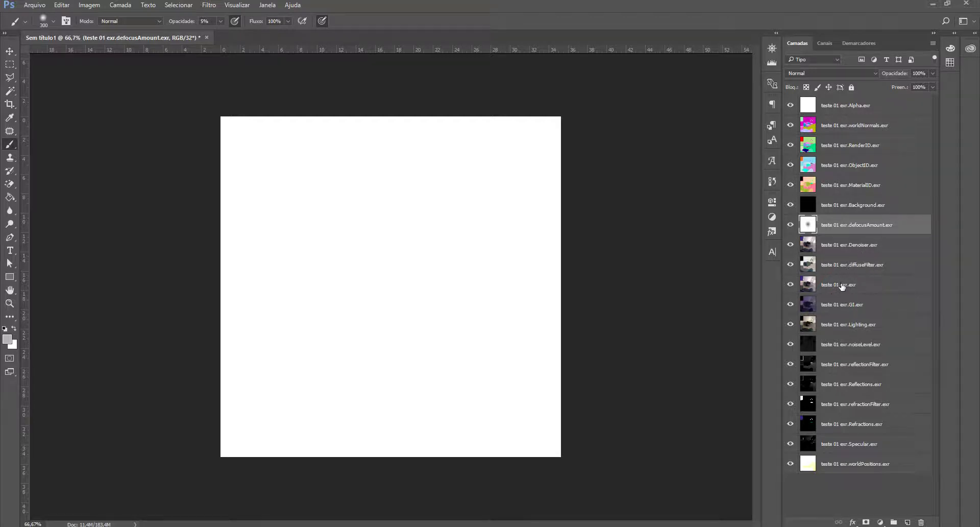
# Move the "teste 01 exr.exr" layer to the top of the stack and place worldPositions and defocusAmount directly below Alpha
pyautogui.moveTo(842, 284); pyautogui.dragTo(841, 102)
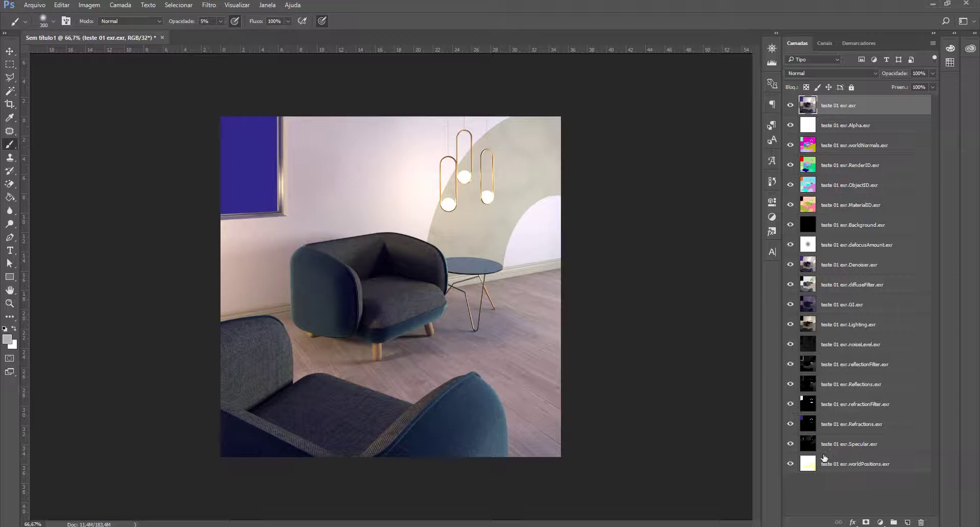
pyautogui.moveTo(837, 467); pyautogui.dragTo(837, 138)
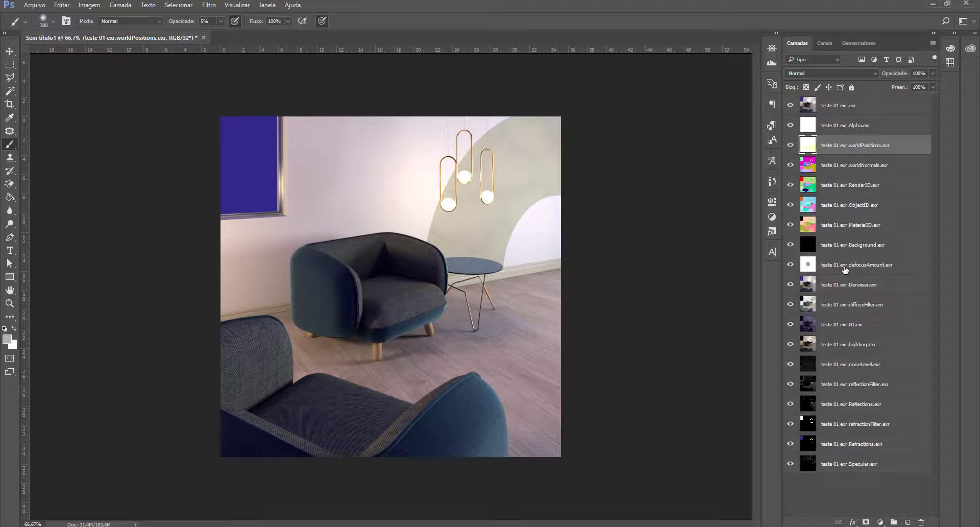
pyautogui.moveTo(850, 269); pyautogui.dragTo(847, 162)
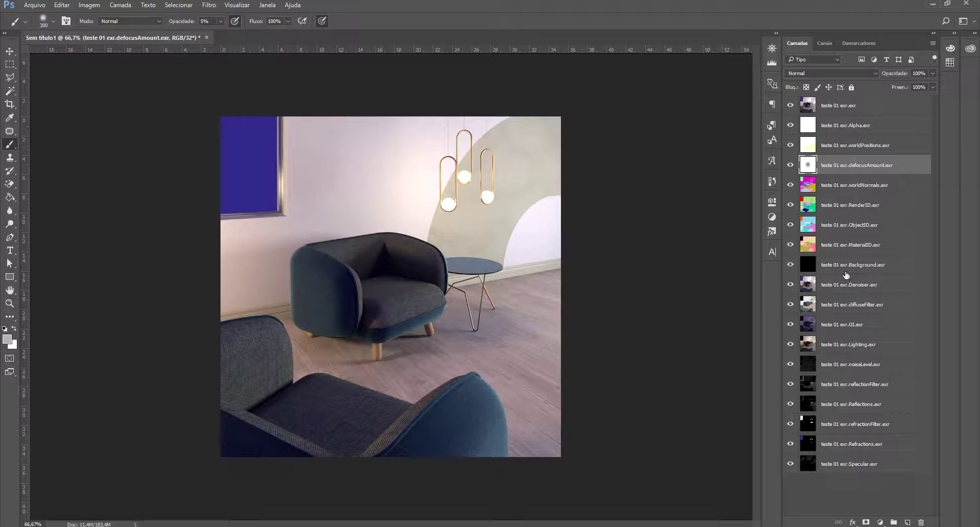
pyautogui.click(869, 286)
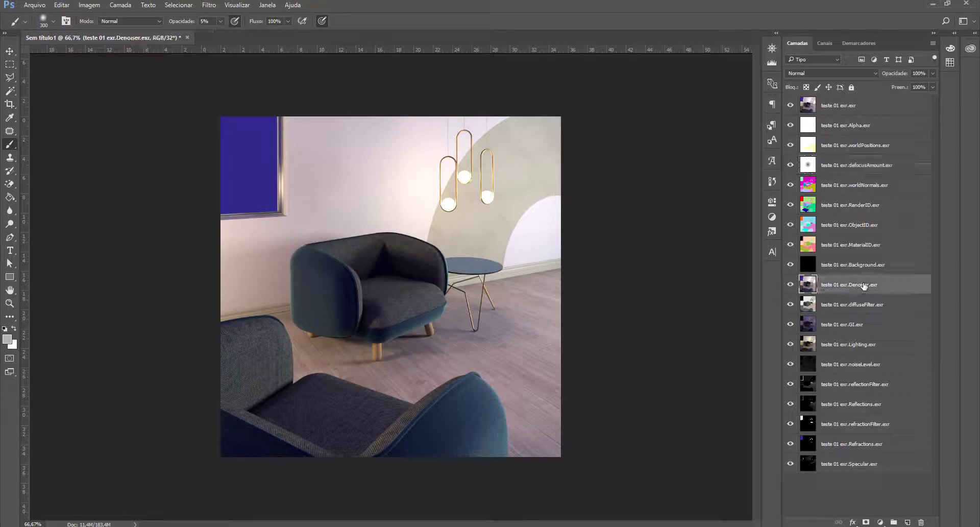
# Hide the Background layer and all layers above it, and move refractionFilter directly above Background, hiding it too
pyautogui.click(790, 265)
pyautogui.moveTo(792, 248); pyautogui.dragTo(788, 108)
pyautogui.moveTo(854, 430); pyautogui.dragTo(796, 271)
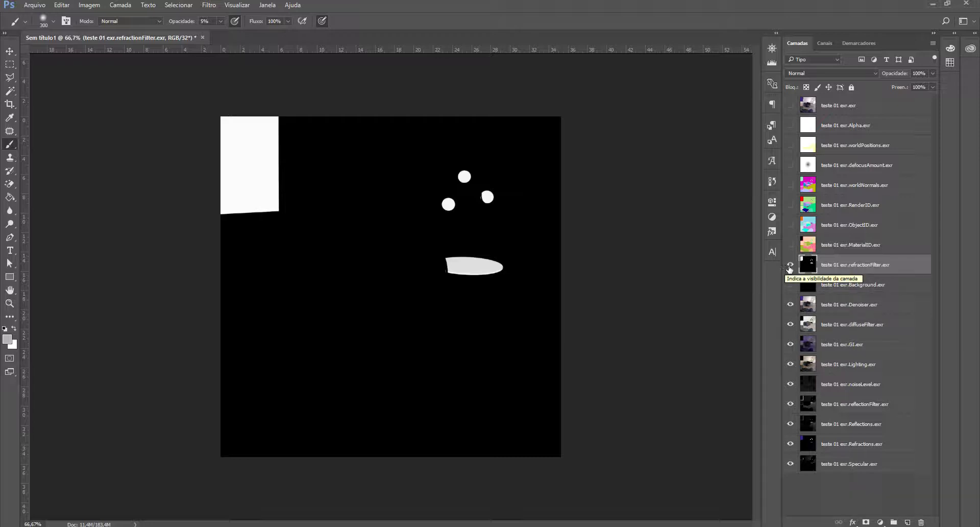
pyautogui.click(790, 265)
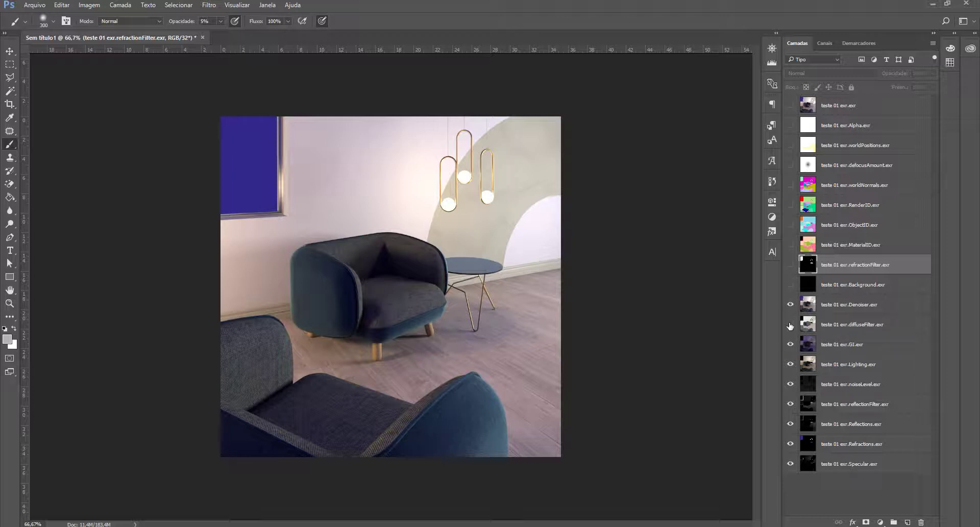
# Move the diffuseFilter layer directly below refractionFilter and hide it, switching the Denoiser layer's visibility off and back on
pyautogui.click(790, 304)
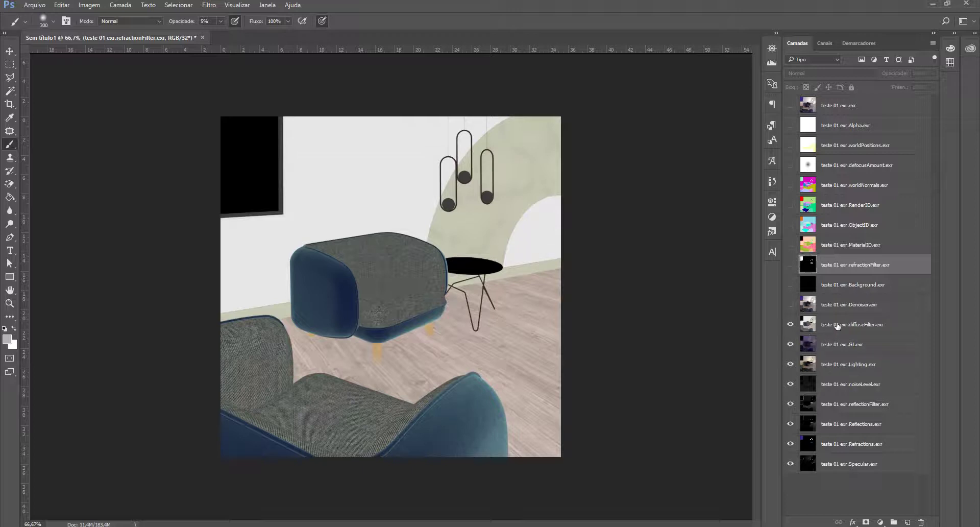
pyautogui.moveTo(824, 326); pyautogui.dragTo(827, 275)
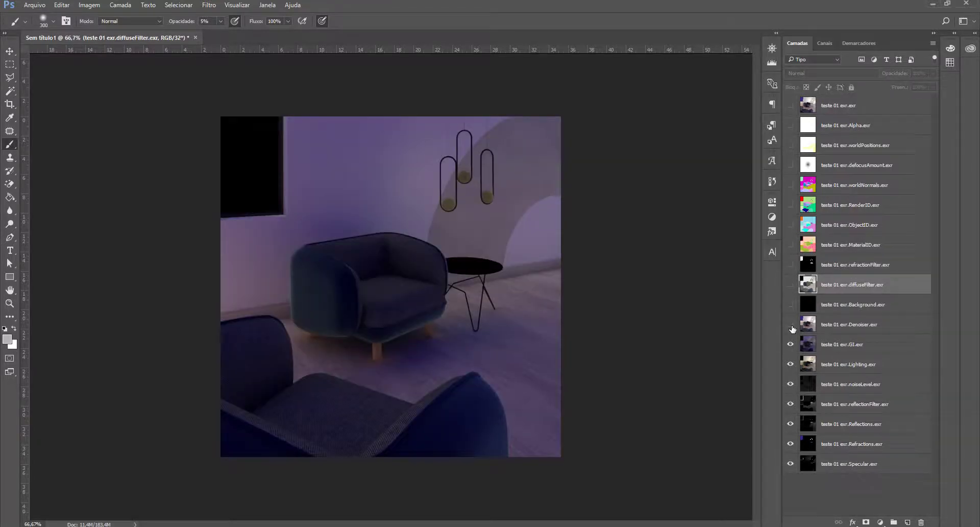
pyautogui.click(790, 325)
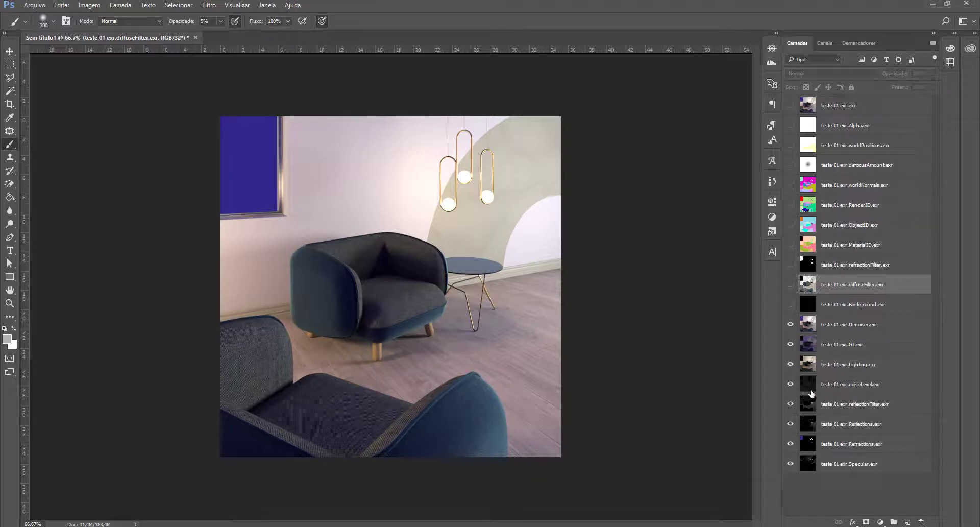
# Move the noiseLevel layer and then the reflectionFilter layer directly above the Denoiser layer, hiding both
pyautogui.moveTo(833, 386); pyautogui.dragTo(832, 321)
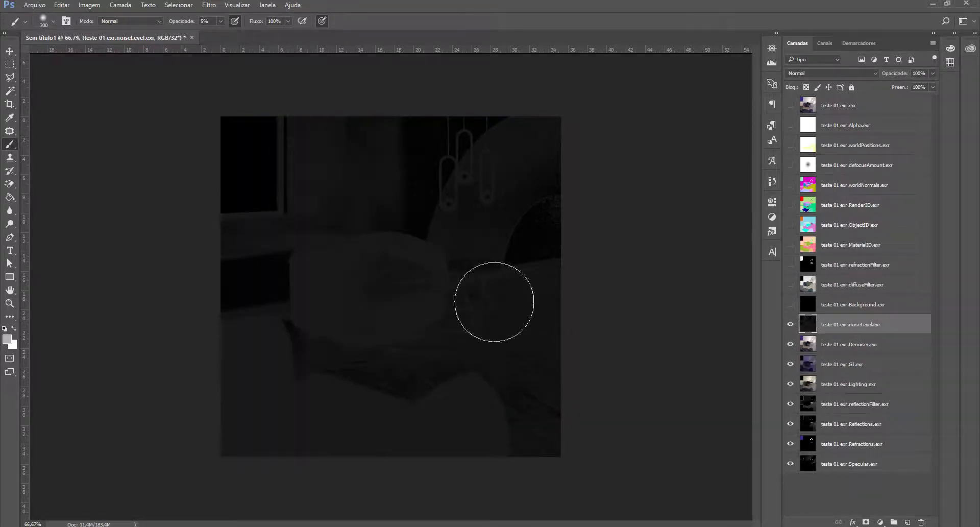
pyautogui.click(789, 324)
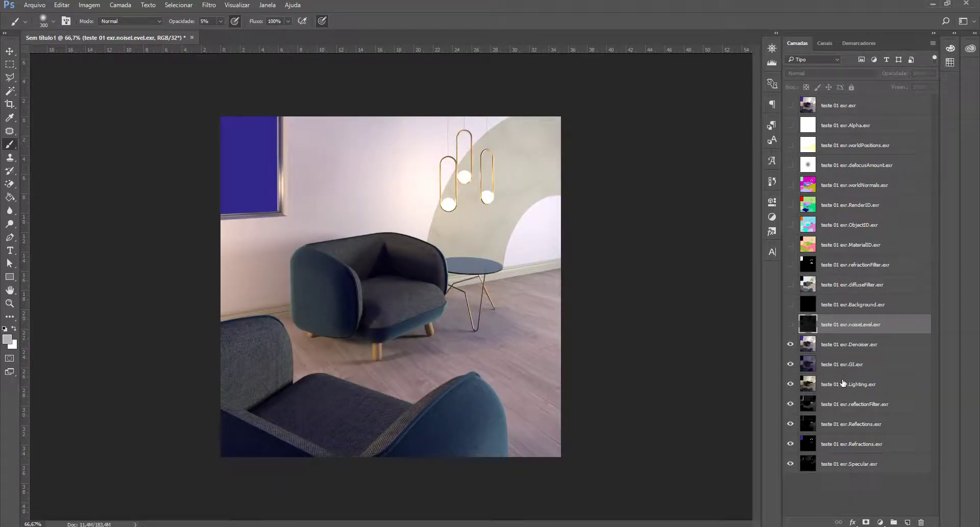
pyautogui.click(857, 411)
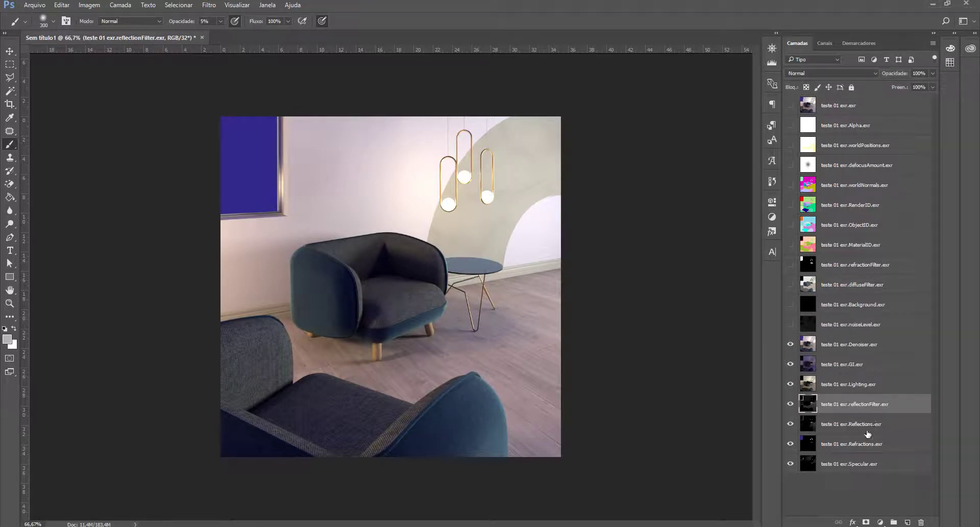
pyautogui.click(863, 430)
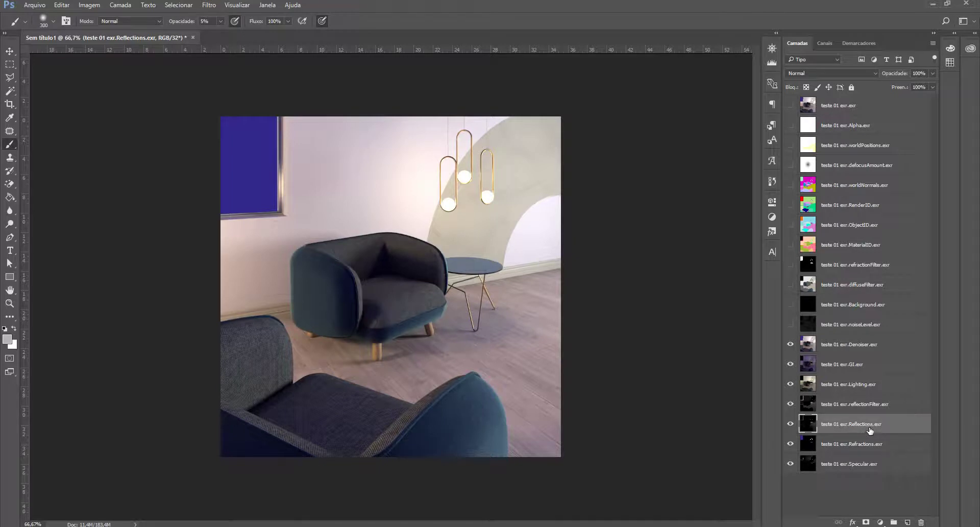
pyautogui.click(864, 405)
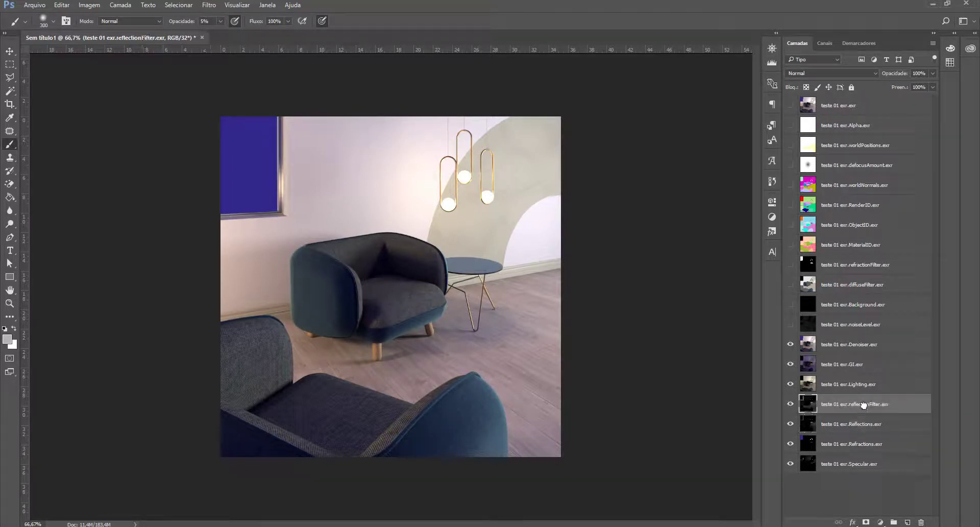
pyautogui.moveTo(864, 405); pyautogui.dragTo(851, 349)
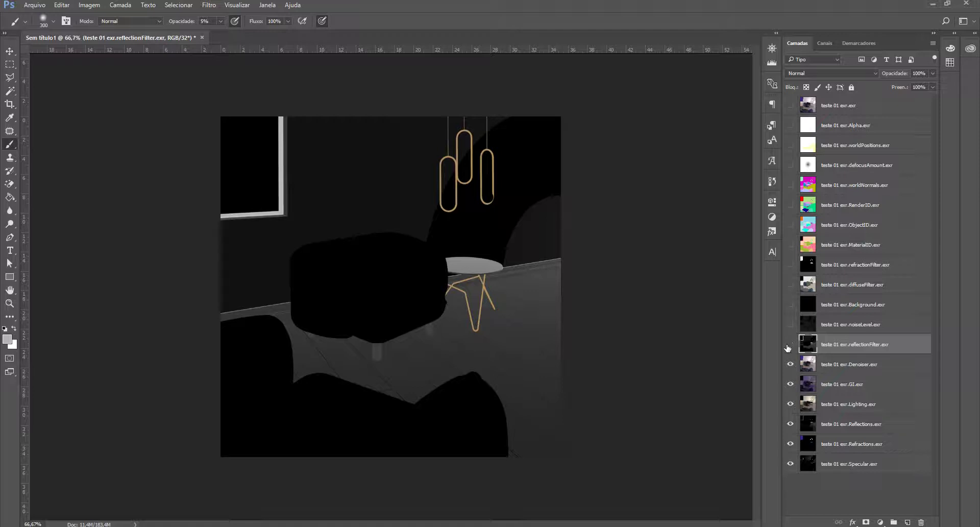
pyautogui.click(790, 345)
# Show the MaterialID layer, move it directly above the Denoiser layer and hide it again
pyautogui.click(839, 367)
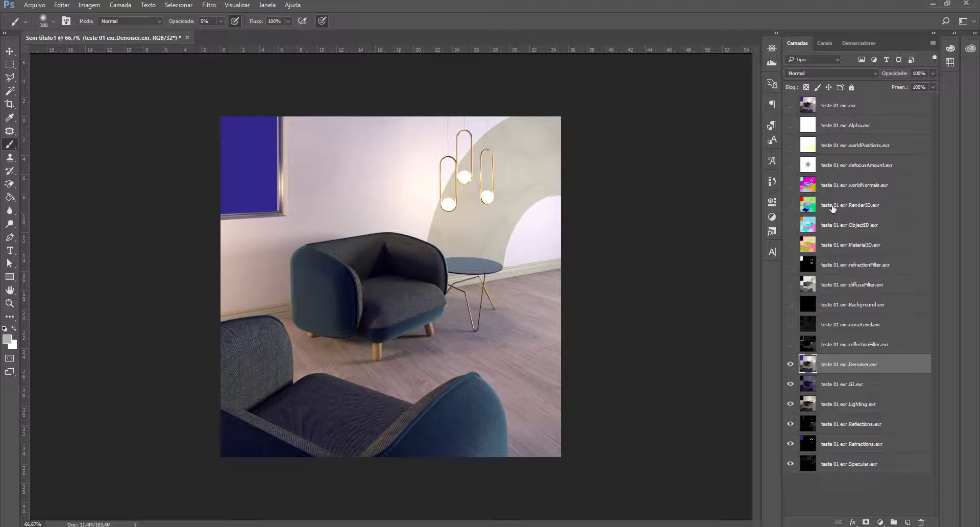
pyautogui.click(790, 244)
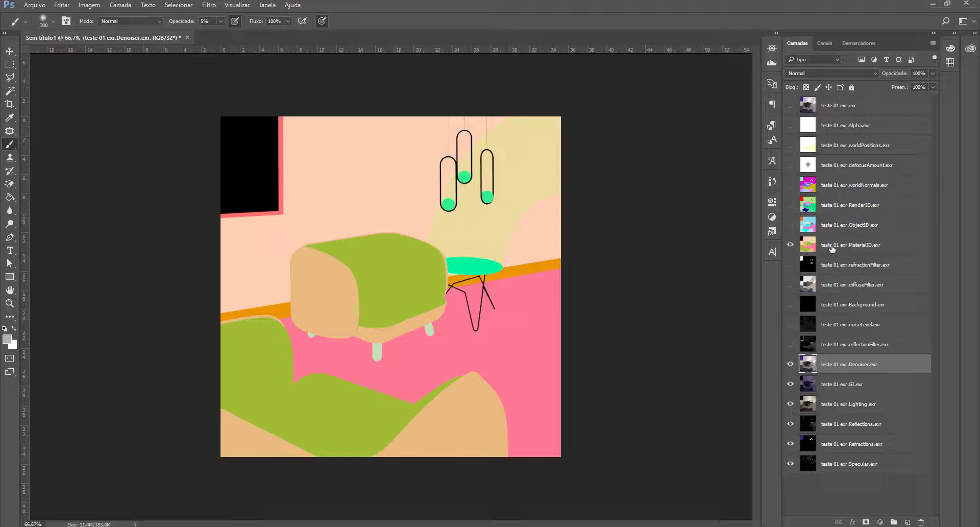
pyautogui.moveTo(831, 248); pyautogui.dragTo(804, 348)
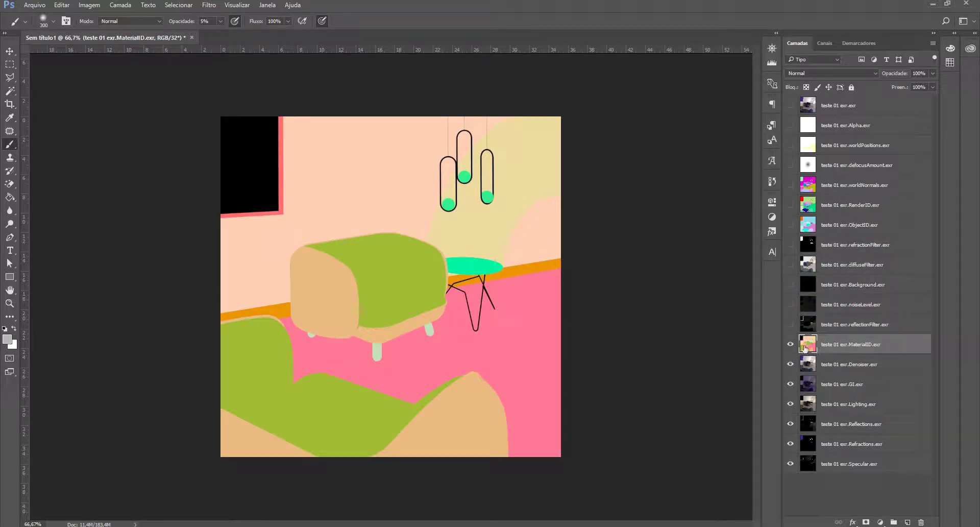
pyautogui.click(790, 344)
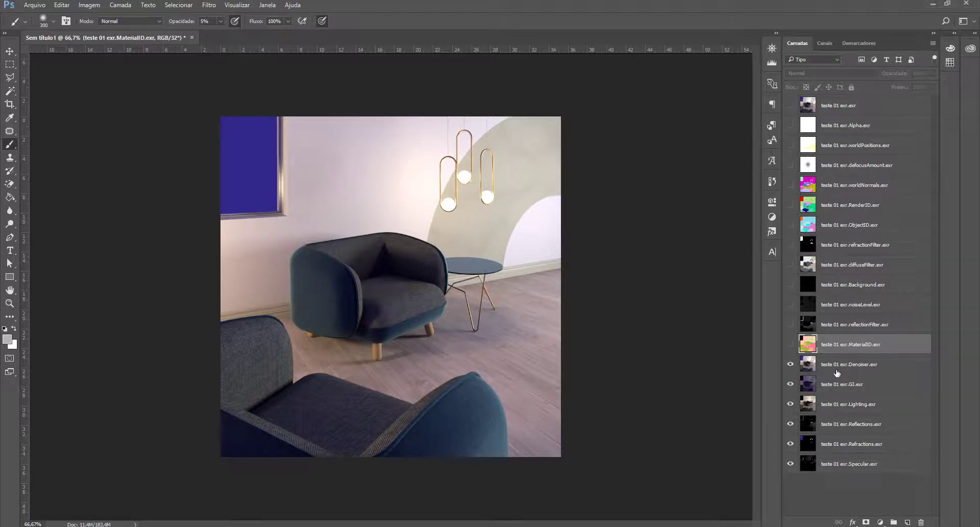
# Hide the Denoiser layer and set the GI, Lighting, Reflections, Refractions and Specular layers to the Subexposição Linear (Adicionar) blend mode
pyautogui.click(791, 364)
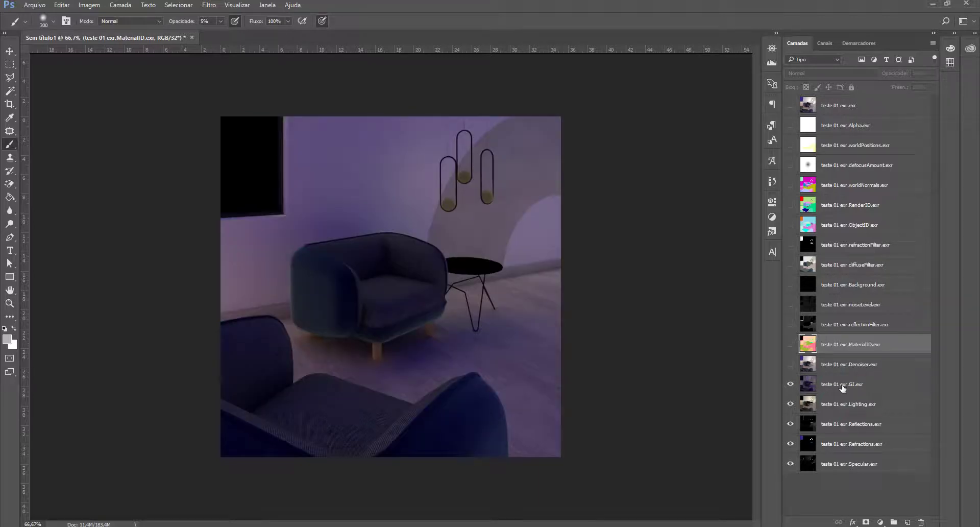
pyautogui.click(842, 387)
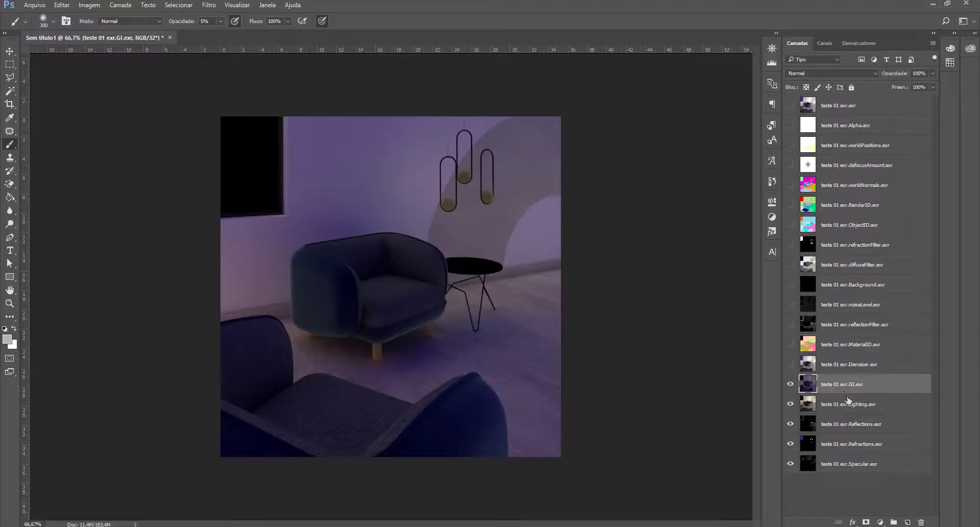
pyautogui.keyDown('shift'); pyautogui.click(849, 466); pyautogui.keyUp('shift')
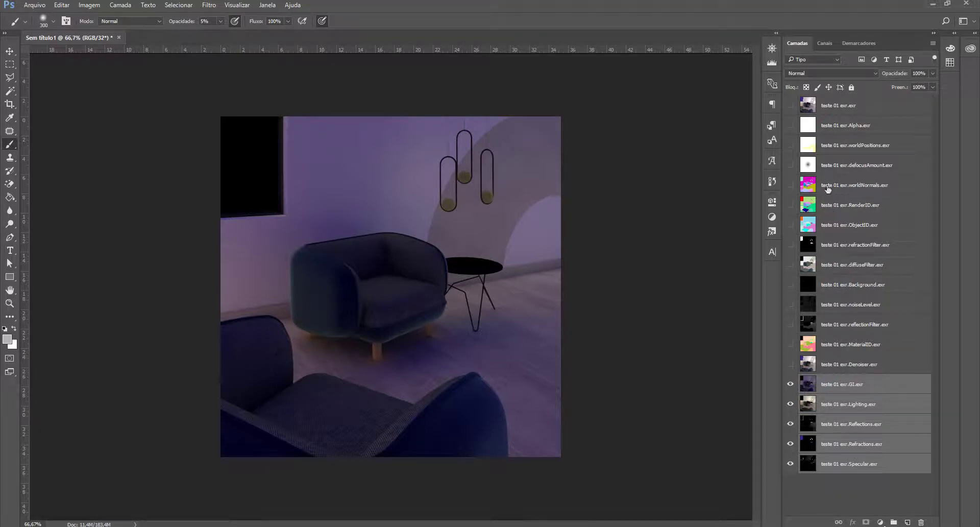
pyautogui.click(815, 75)
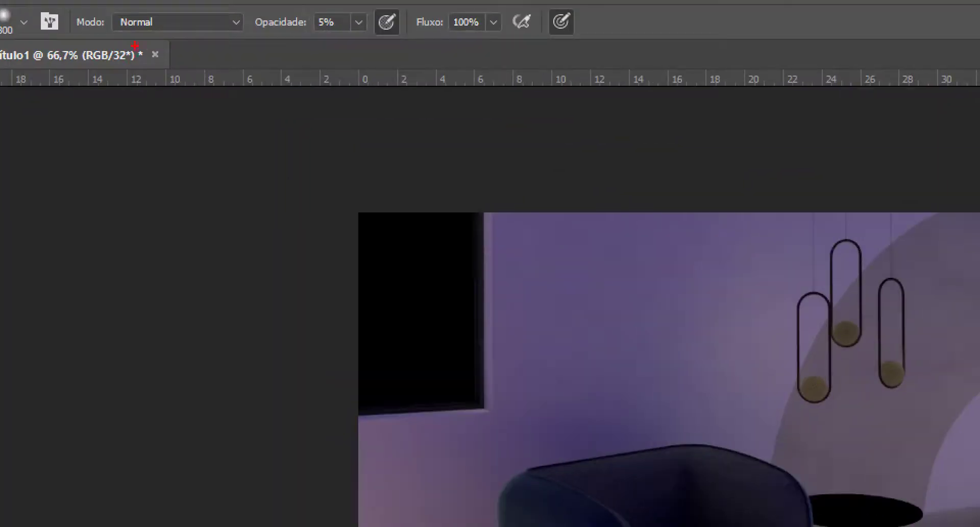
pyautogui.moveTo(135, 46)
pyautogui.mouseDown()
pyautogui.moveTo(87, 37)
pyautogui.moveTo(135, 85)
pyautogui.moveTo(134, 48)
pyautogui.moveTo(117, 37)
pyautogui.mouseUp()
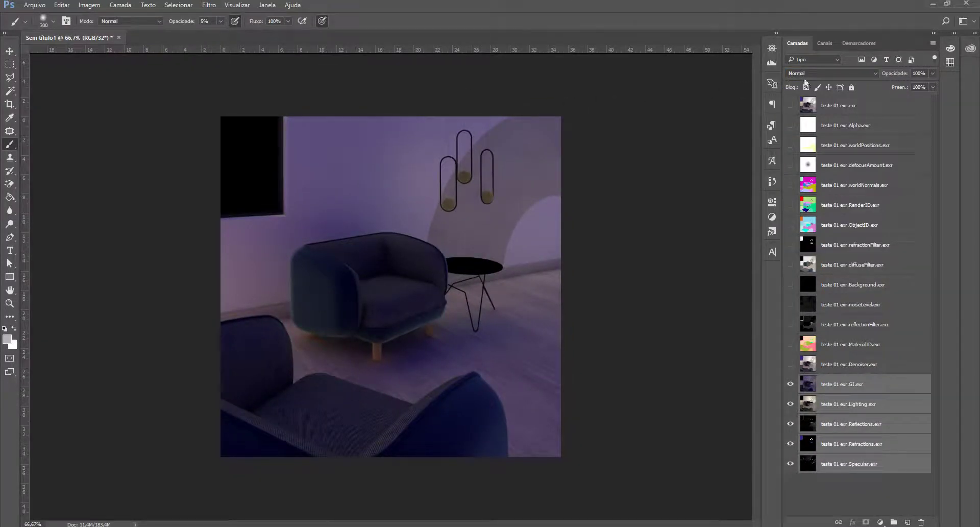
pyautogui.click(809, 77)
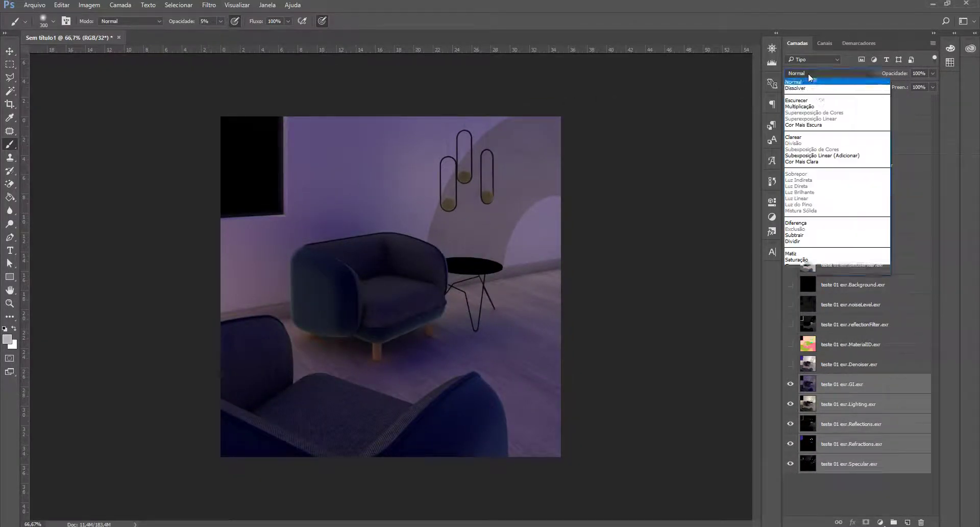
pyautogui.click(836, 155)
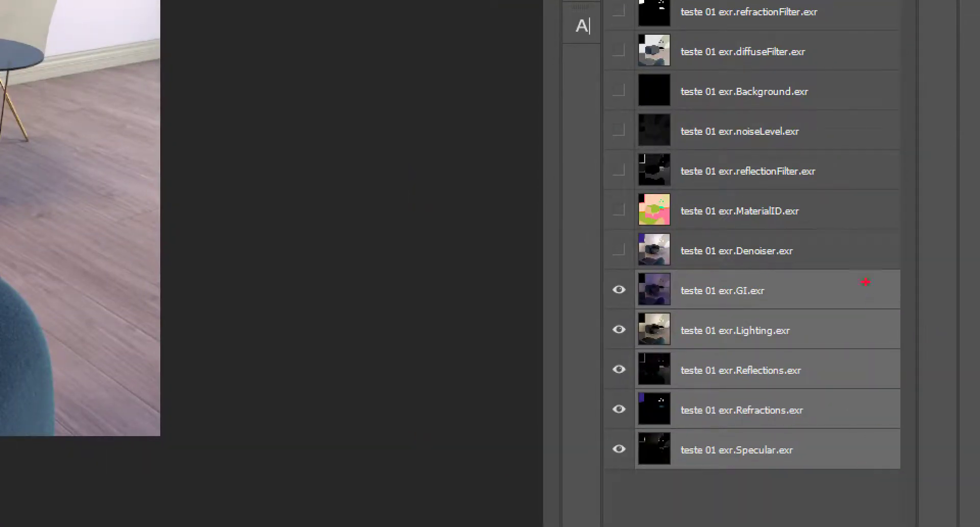
# Compare the combined light-pass layers with the Denoiser layer by switching its visibility
pyautogui.moveTo(838, 238)
pyautogui.mouseDown()
pyautogui.moveTo(521, 280)
pyautogui.moveTo(776, 518)
pyautogui.moveTo(824, 263)
pyautogui.mouseUp()
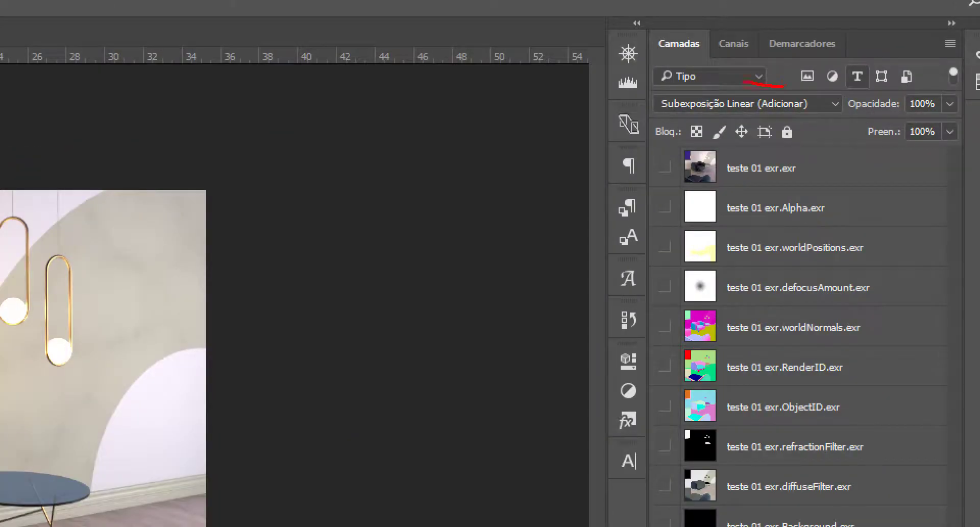
pyautogui.moveTo(744, 79)
pyautogui.mouseDown()
pyautogui.moveTo(654, 82)
pyautogui.moveTo(635, 92)
pyautogui.moveTo(703, 154)
pyautogui.mouseUp()
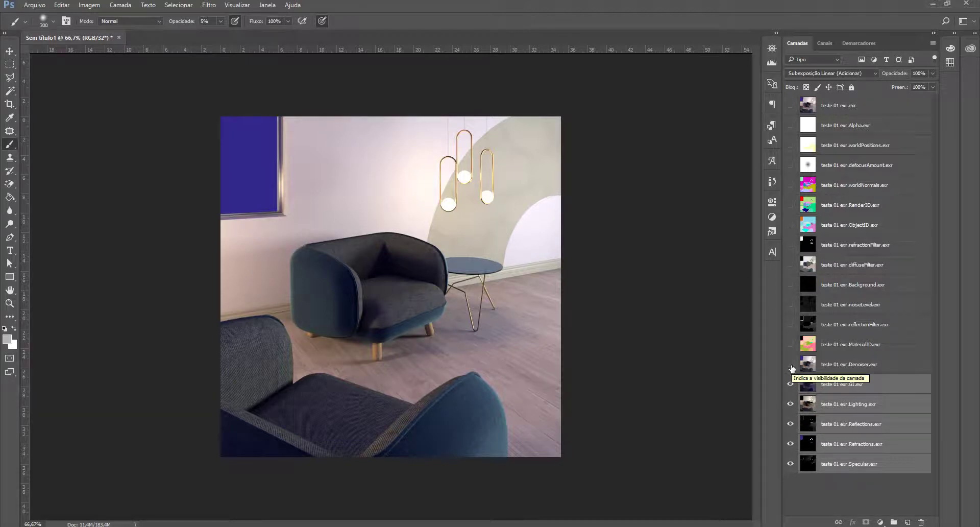
pyautogui.click(791, 366)
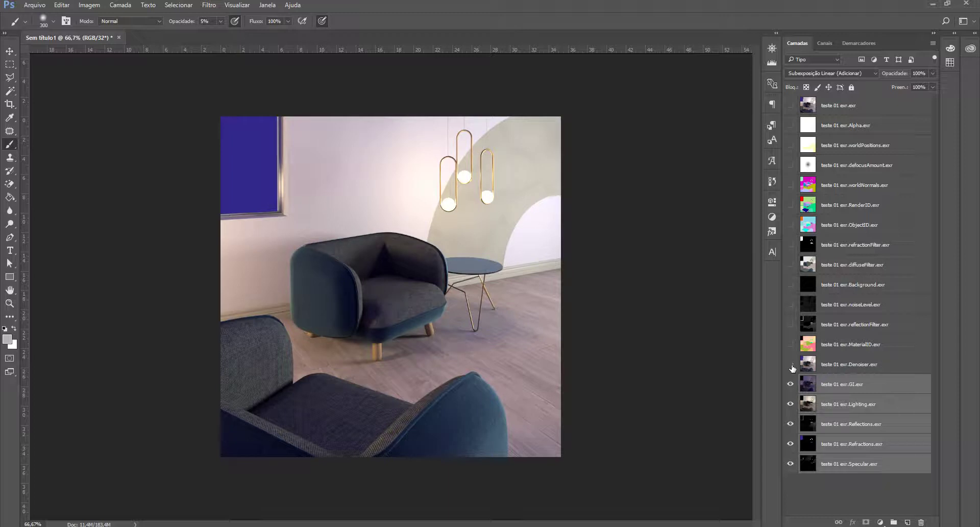
# Add an Exposição adjustment layer above the Reflections layer and clip it to that layer only
pyautogui.click(845, 427)
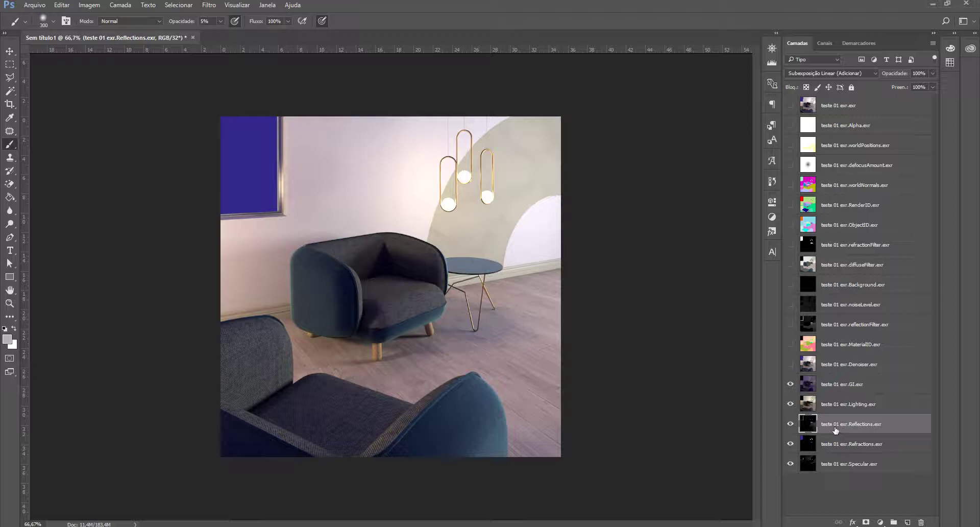
pyautogui.click(844, 407)
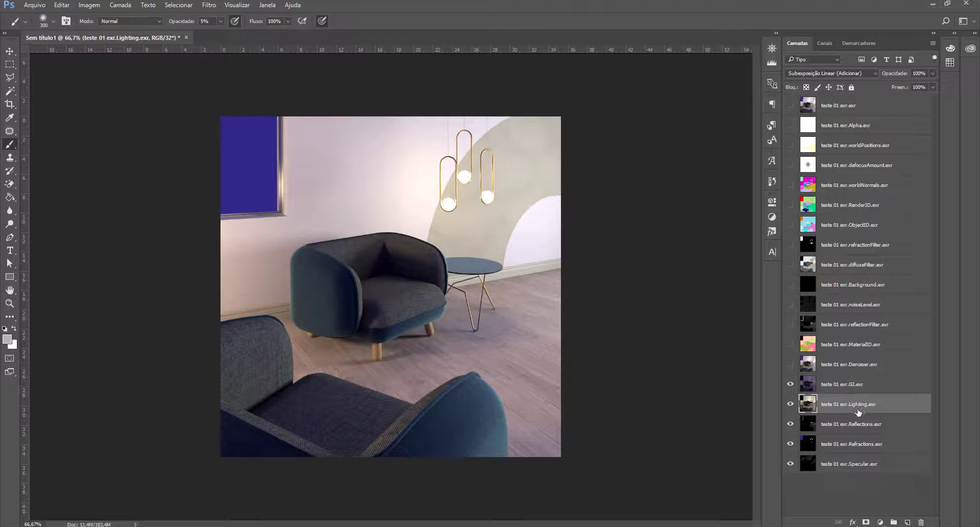
pyautogui.click(857, 427)
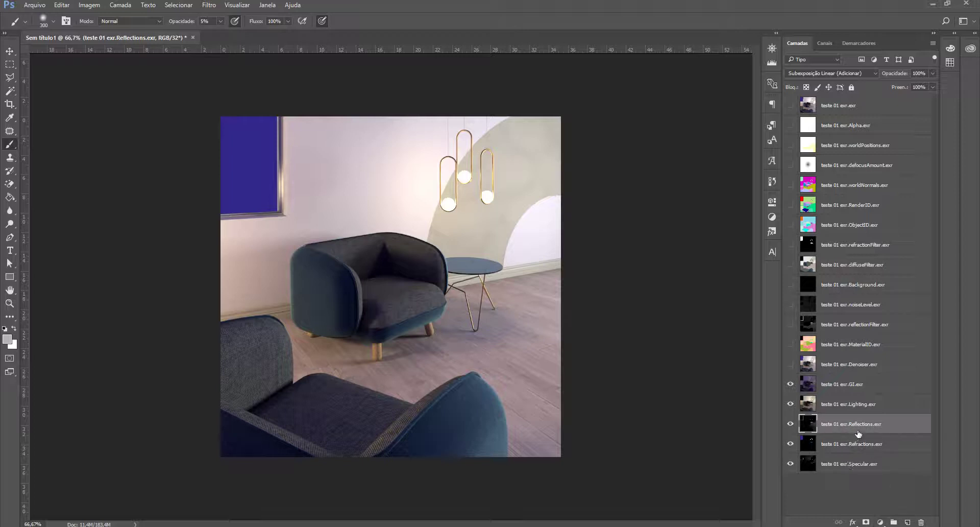
pyautogui.click(880, 521)
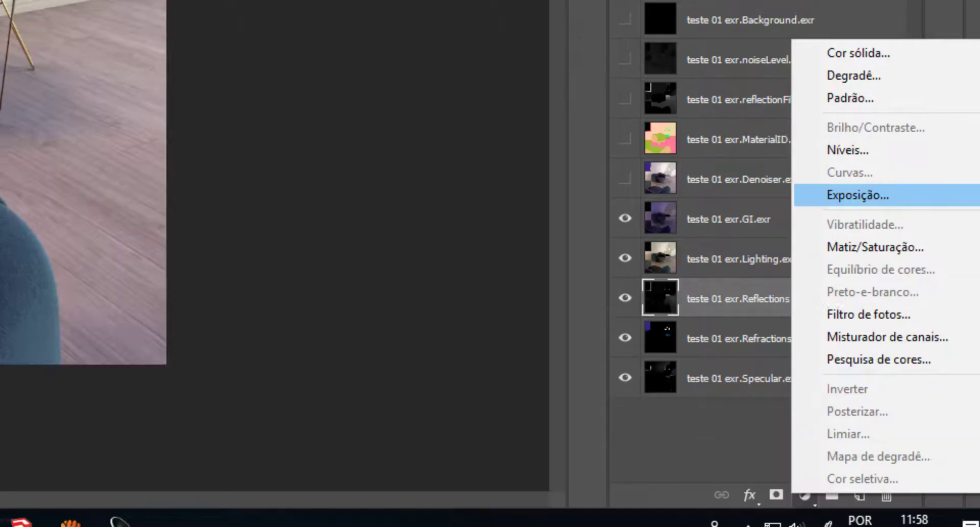
pyautogui.moveTo(796, 486)
pyautogui.mouseDown()
pyautogui.moveTo(779, 507)
pyautogui.moveTo(822, 497)
pyautogui.moveTo(809, 466)
pyautogui.mouseUp()
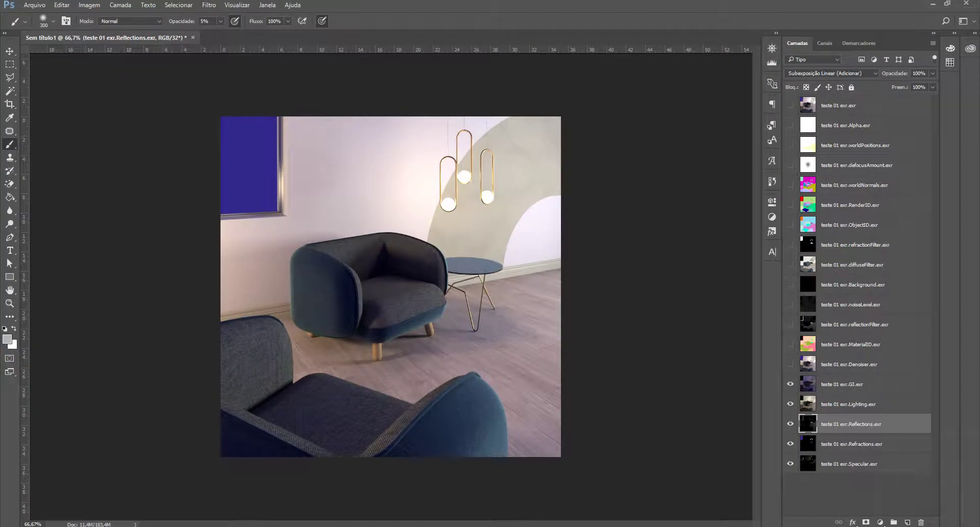
pyautogui.click(880, 522)
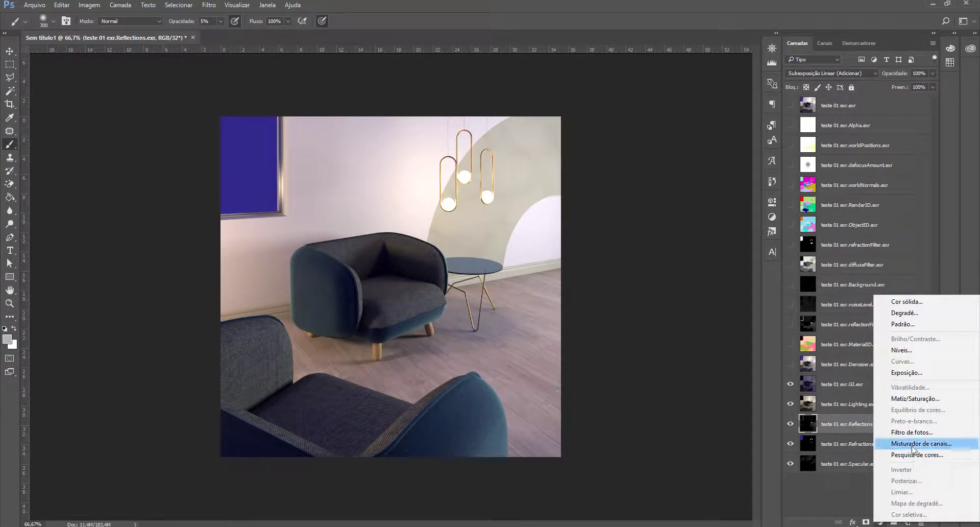
pyautogui.click(913, 373)
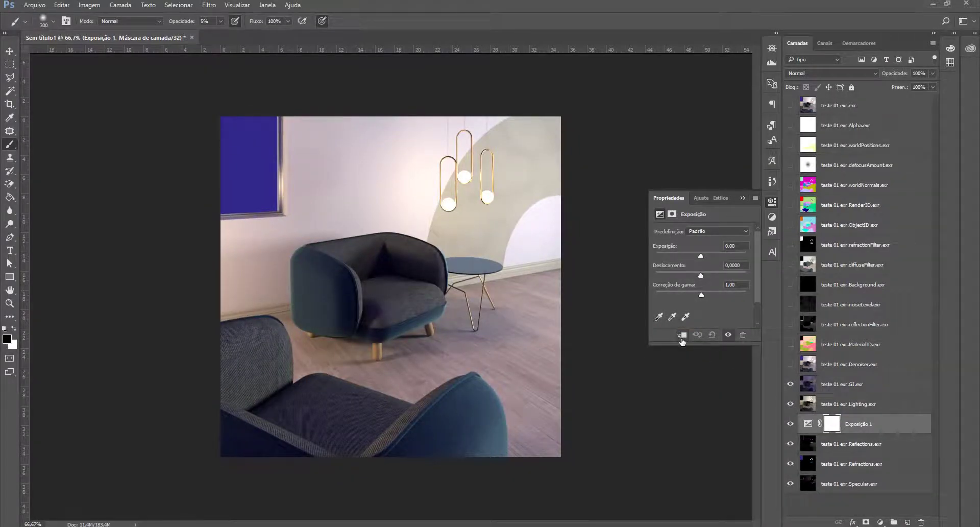
pyautogui.click(682, 336)
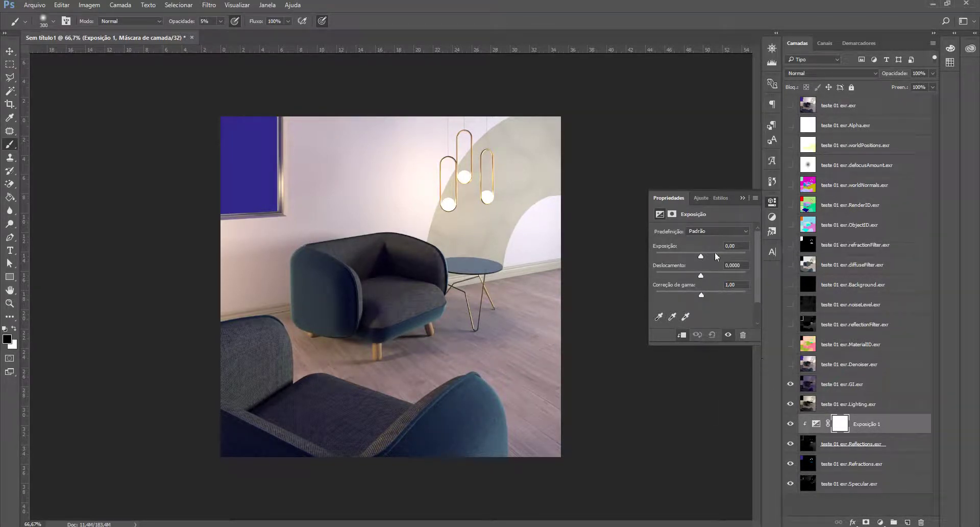
# Raise the Reflections adjustment's exposure to +3,71 and hide the other visible layers to isolate the reflections
pyautogui.moveTo(709, 254); pyautogui.dragTo(726, 276)
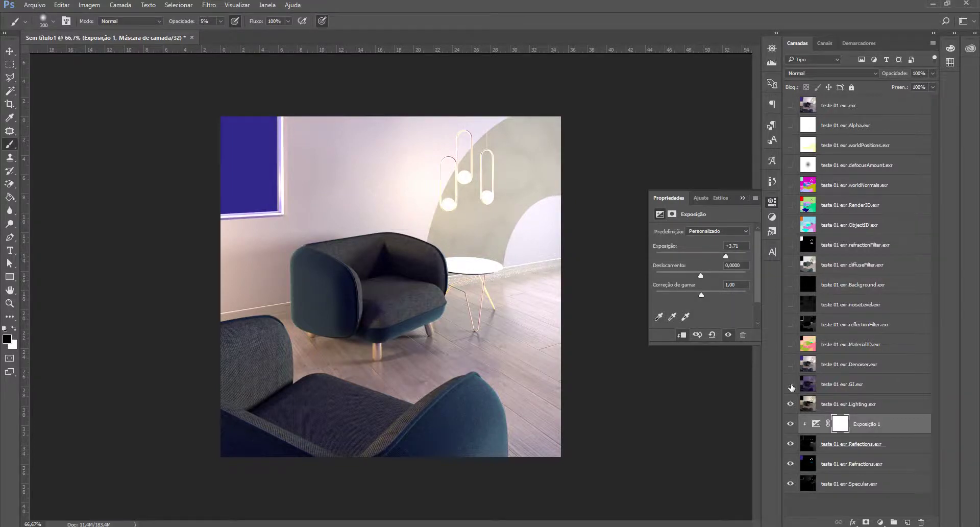
pyautogui.click(790, 404)
pyautogui.moveTo(789, 444); pyautogui.dragTo(794, 479)
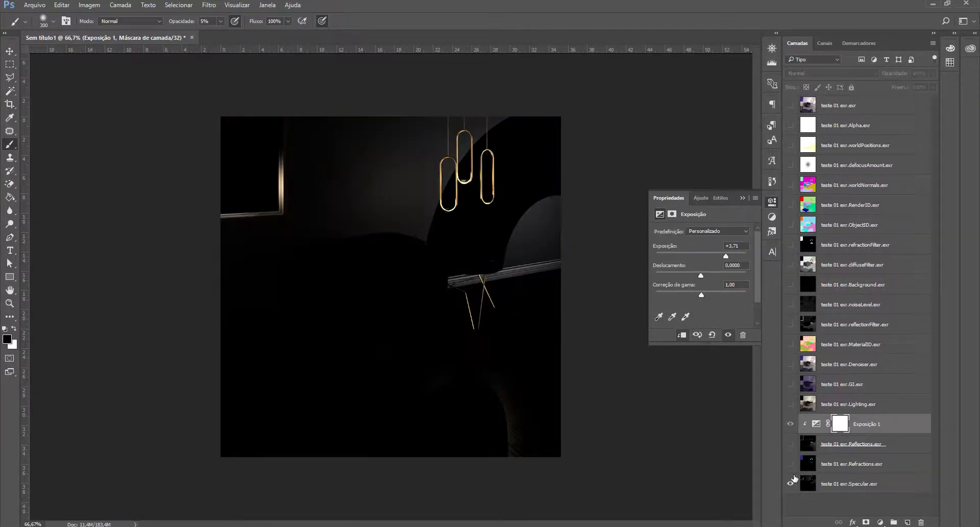
pyautogui.click(791, 482)
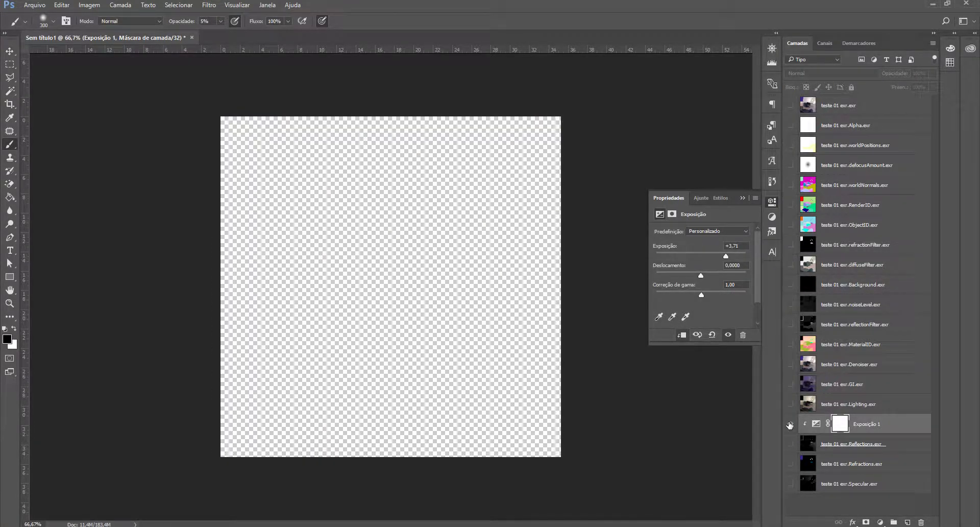
pyautogui.click(790, 444)
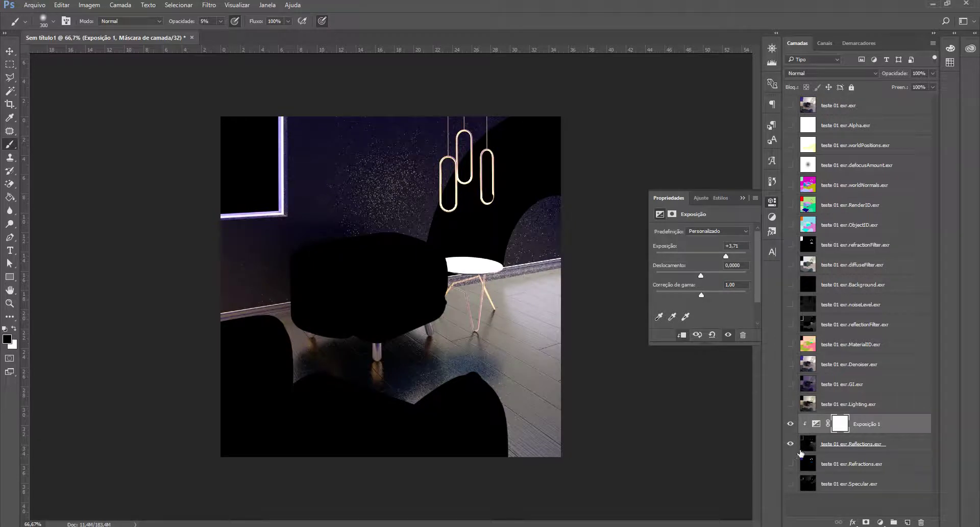
# Set the Reflections adjustment's exposure to +1,44 and show the Refractions and Specular layers again
pyautogui.moveTo(728, 256)
pyautogui.mouseDown()
pyautogui.moveTo(710, 255)
pyautogui.moveTo(728, 257)
pyautogui.mouseUp()
pyautogui.moveTo(711, 260)
pyautogui.mouseDown()
pyautogui.moveTo(732, 261)
pyautogui.moveTo(695, 264)
pyautogui.moveTo(711, 264)
pyautogui.mouseUp()
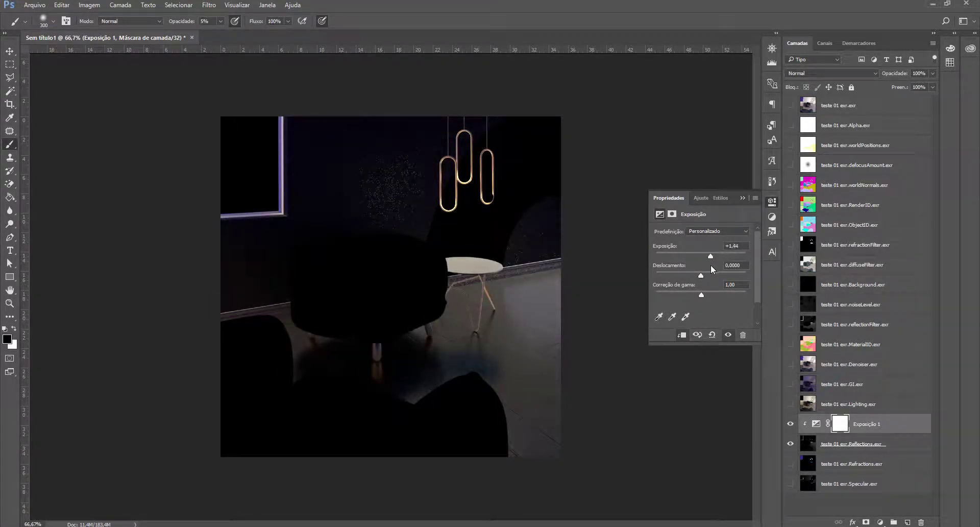
pyautogui.click(790, 463)
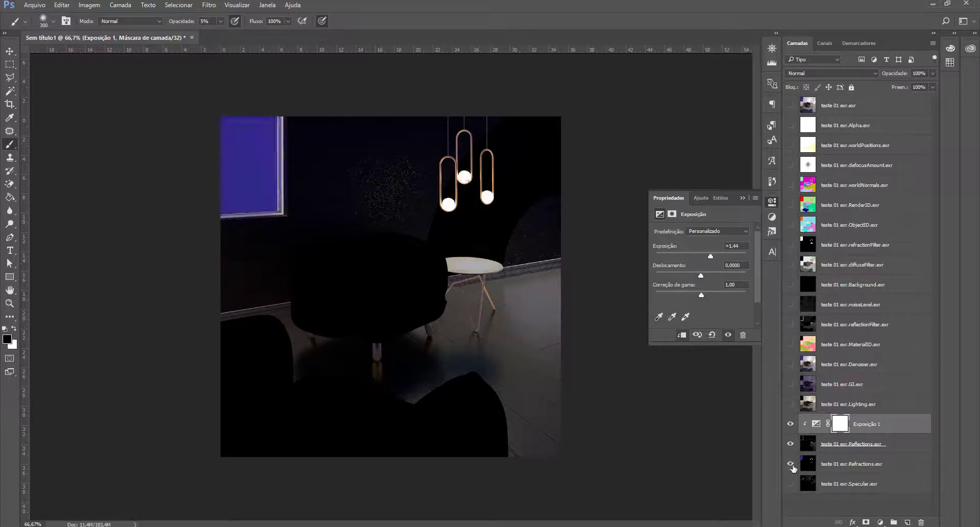
pyautogui.click(790, 484)
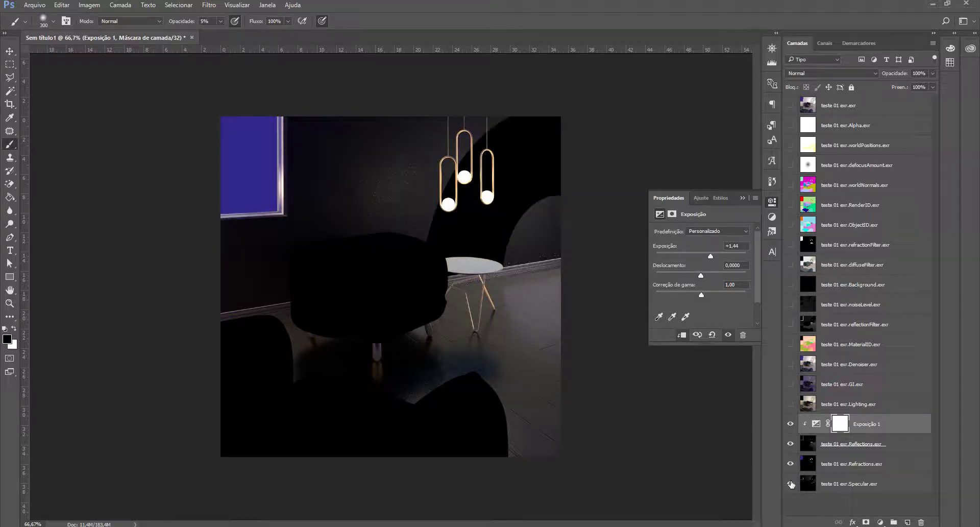
# Compare the image with and without the Reflections layer, then show the Lighting and GI layers again
pyautogui.click(791, 443)
pyautogui.click(791, 445)
pyautogui.click(790, 444)
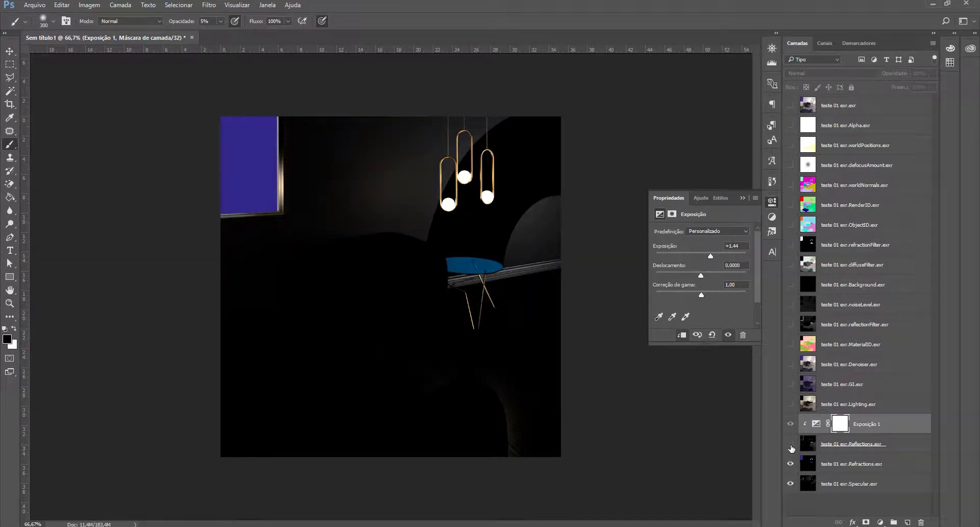
pyautogui.click(790, 444)
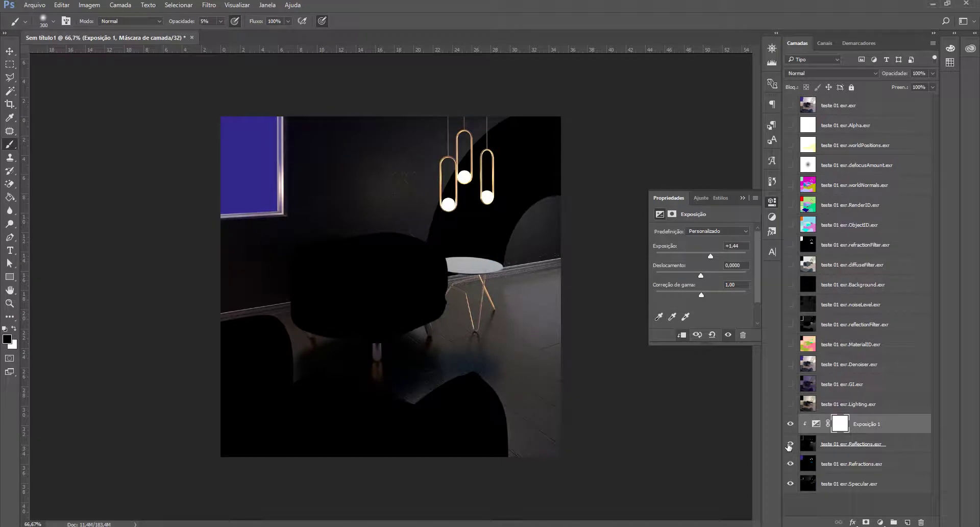
pyautogui.click(790, 404)
pyautogui.click(790, 384)
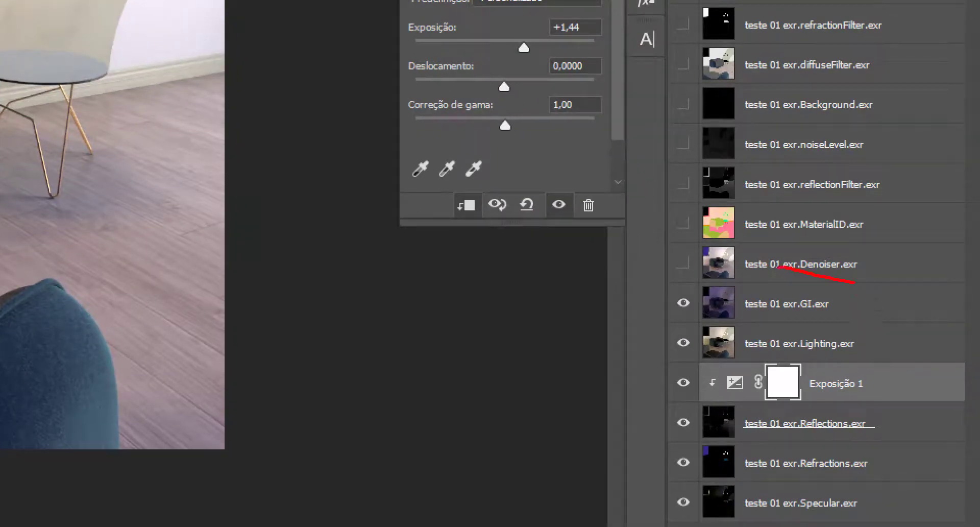
pyautogui.moveTo(780, 266)
pyautogui.mouseDown()
pyautogui.moveTo(688, 290)
pyautogui.moveTo(648, 399)
pyautogui.mouseUp()
pyautogui.moveTo(886, 524)
pyautogui.mouseDown()
pyautogui.moveTo(906, 372)
pyautogui.moveTo(856, 295)
pyautogui.mouseUp()
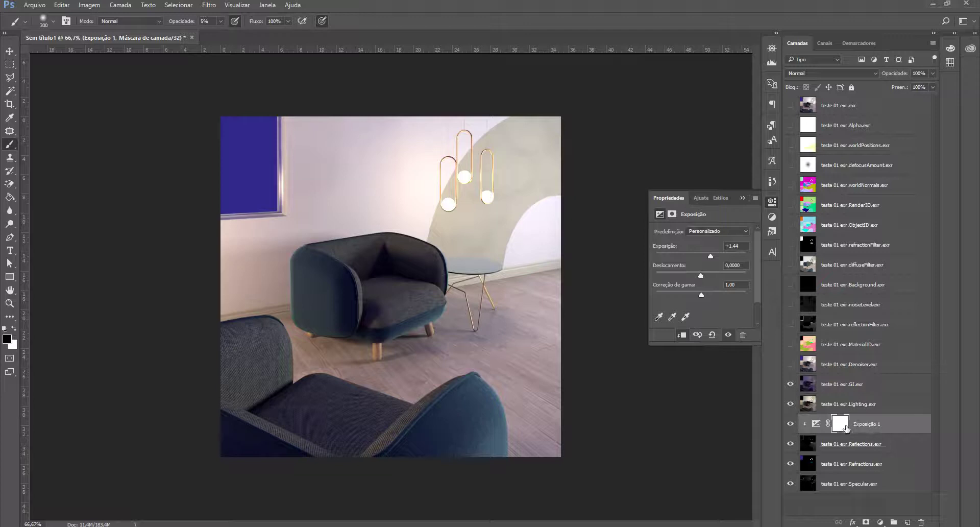
# Lower the exposure of the adjustment clipped to the Reflections layer to a slight positive boost and close its settings
pyautogui.click(815, 425)
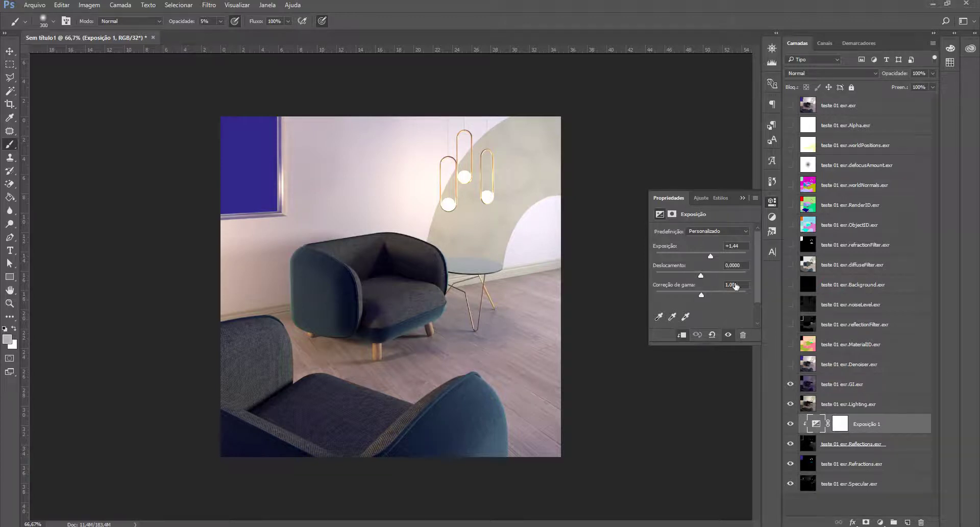
pyautogui.moveTo(711, 259)
pyautogui.mouseDown()
pyautogui.moveTo(689, 259)
pyautogui.moveTo(705, 267)
pyautogui.mouseUp()
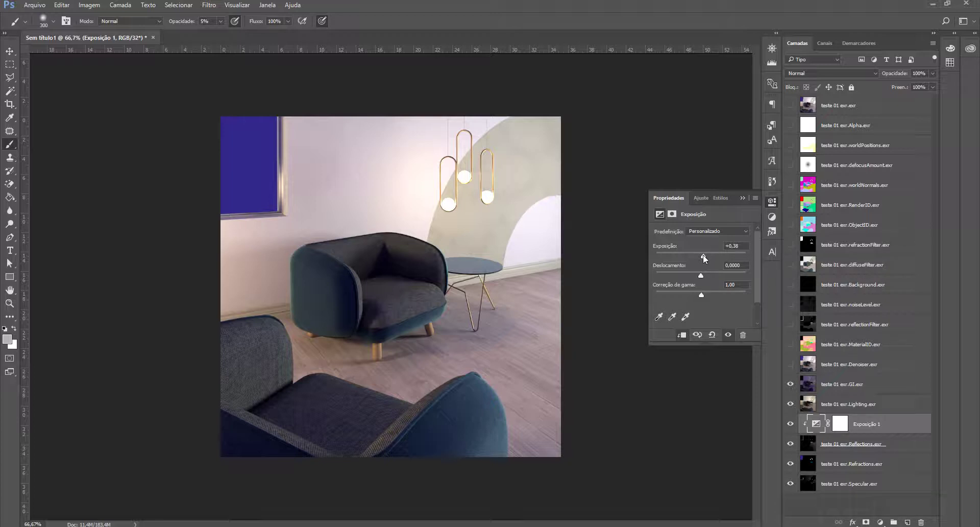
pyautogui.moveTo(704, 256); pyautogui.dragTo(706, 256)
pyautogui.click(740, 198)
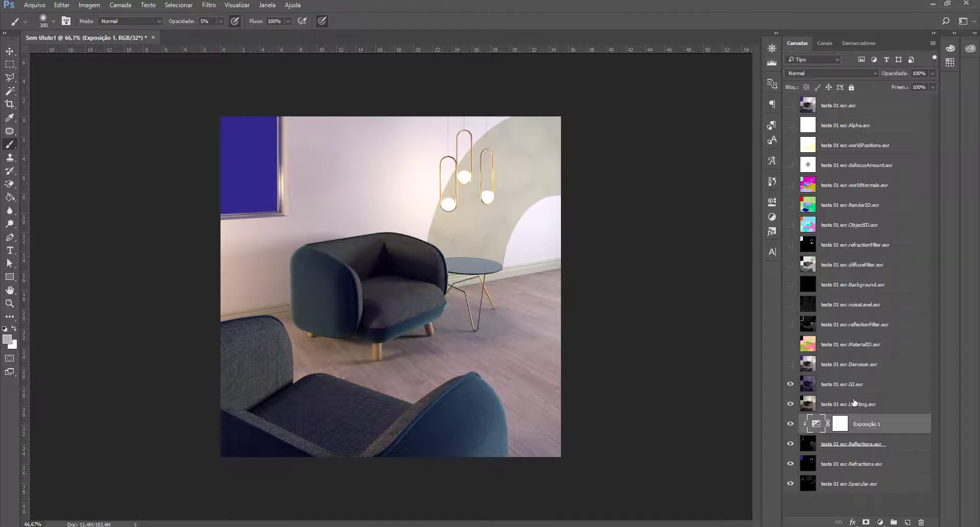
# Show the MaterialID layer and use the Quick Selection tool on it to select the green fabric areas of both armchairs
pyautogui.click(790, 344)
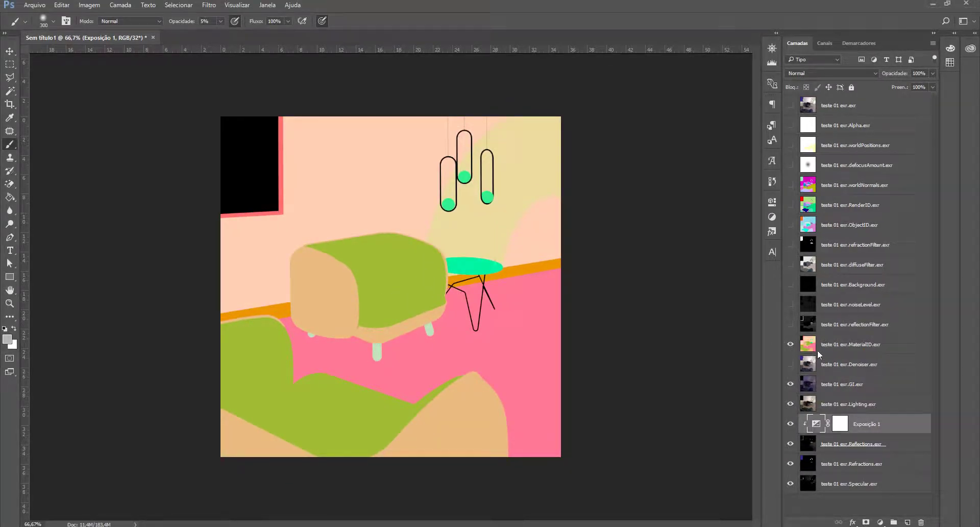
pyautogui.click(840, 349)
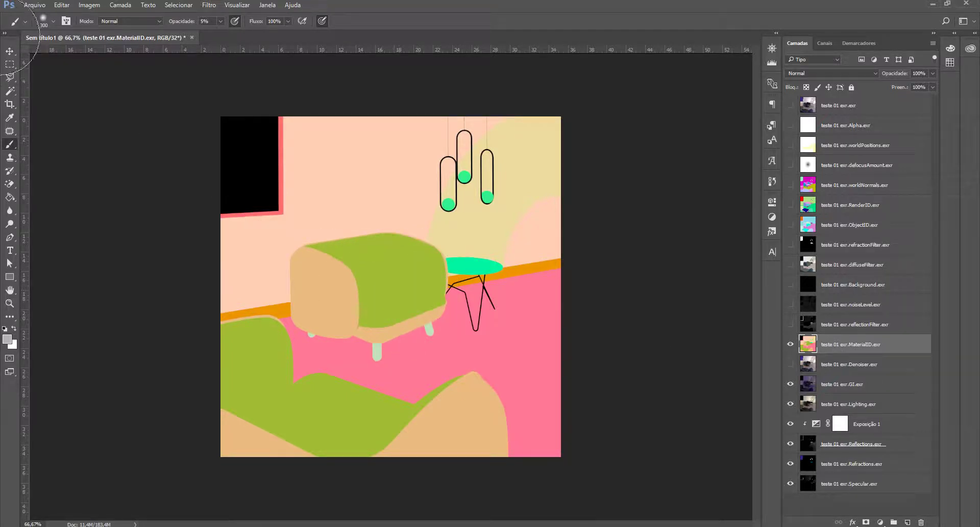
pyautogui.click(10, 92)
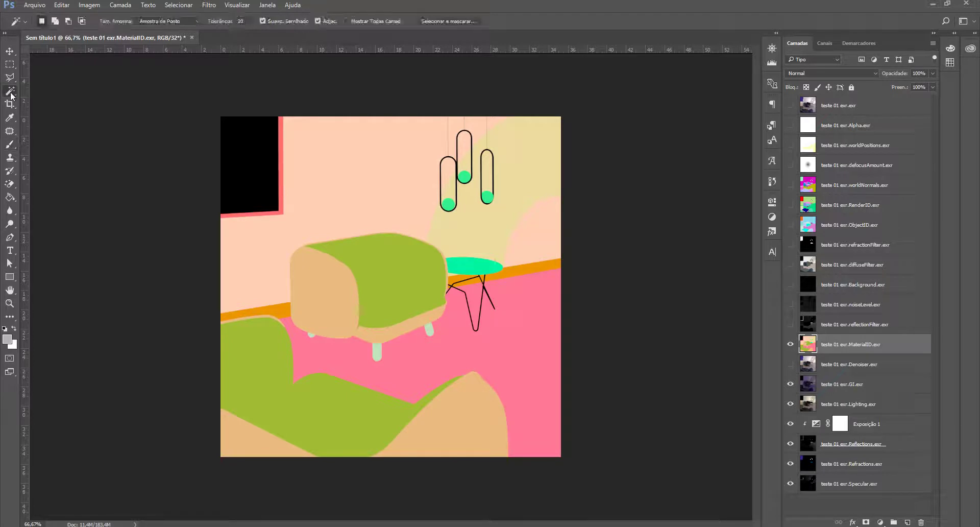
pyautogui.rightClick(9, 93)
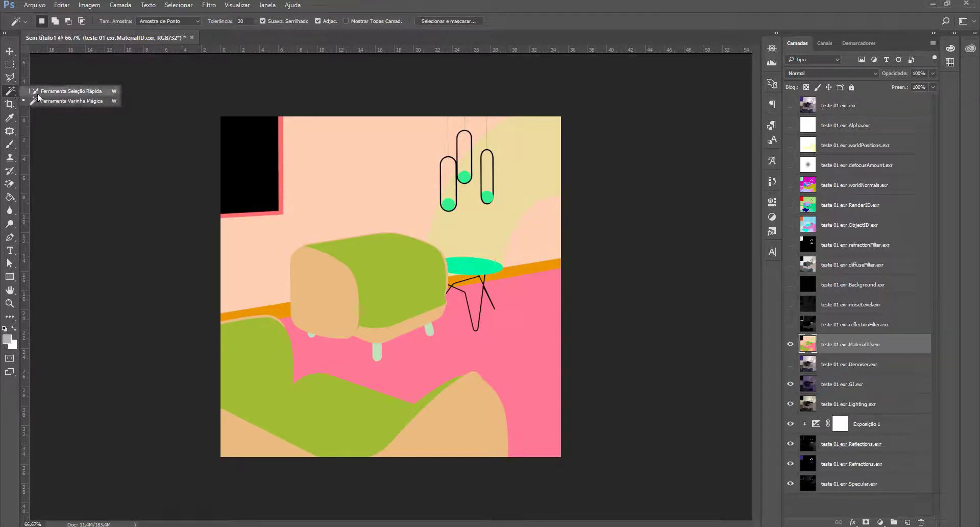
pyautogui.click(71, 93)
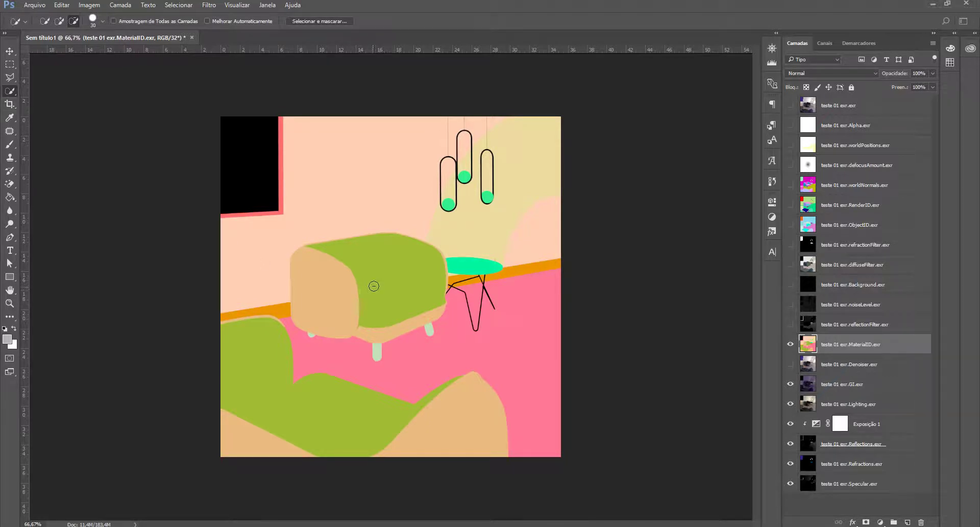
pyautogui.moveTo(389, 276); pyautogui.dragTo(399, 276)
pyautogui.click(392, 276)
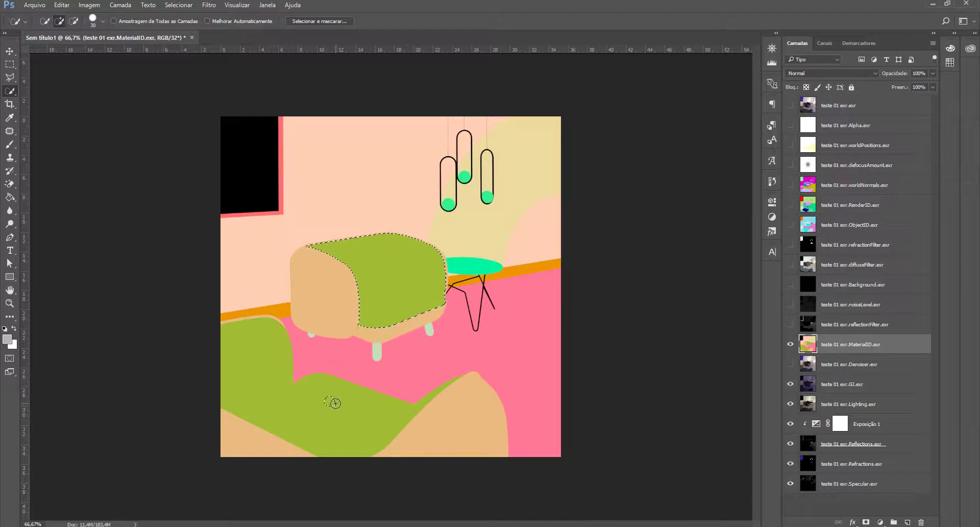
pyautogui.moveTo(332, 404)
pyautogui.mouseDown()
pyautogui.moveTo(318, 401)
pyautogui.moveTo(320, 389)
pyautogui.mouseUp()
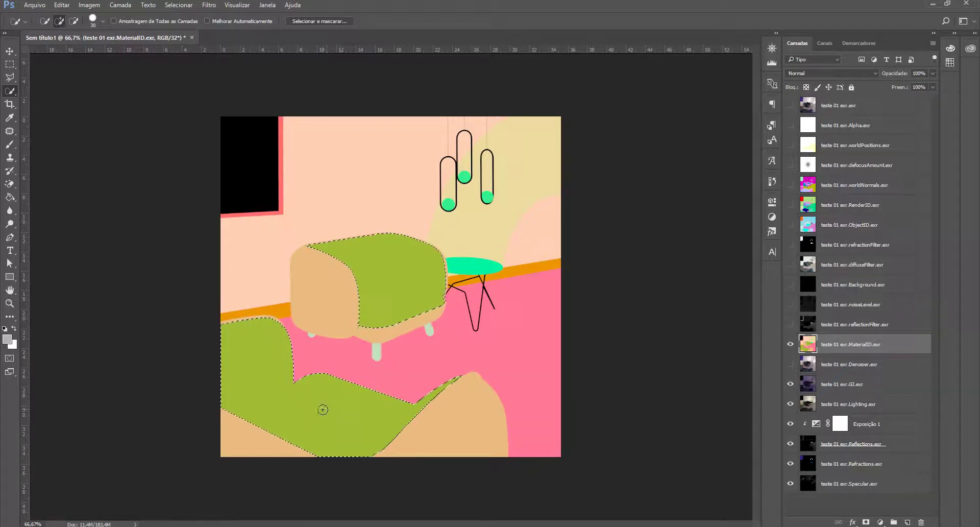
pyautogui.press('alt')
# Hide the MaterialID layer and add an Exposição adjustment masked to the fabric selection, clipped to the Lighting layer
pyautogui.click(790, 345)
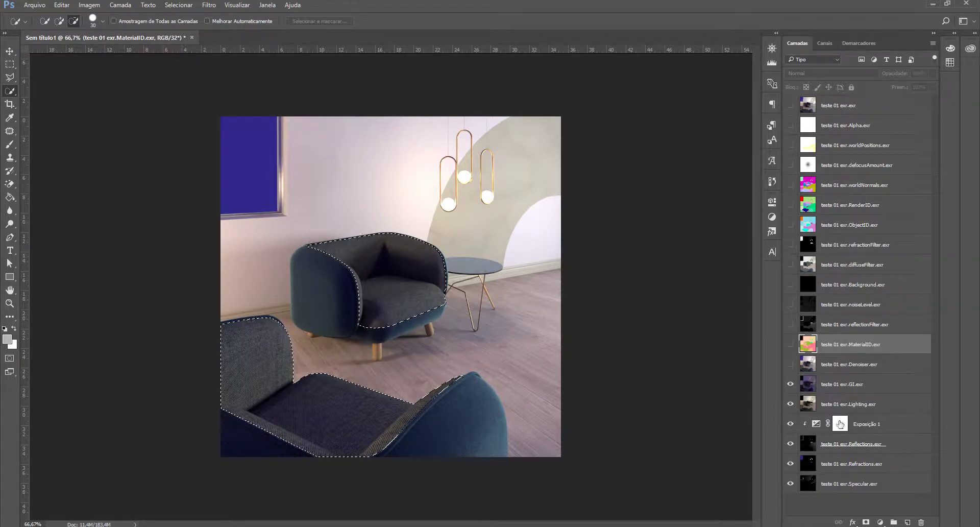
pyautogui.click(840, 406)
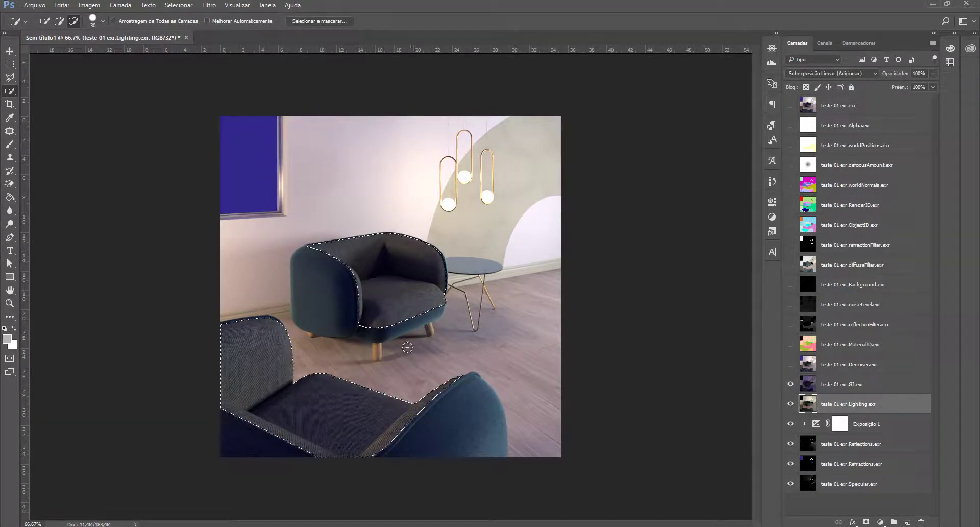
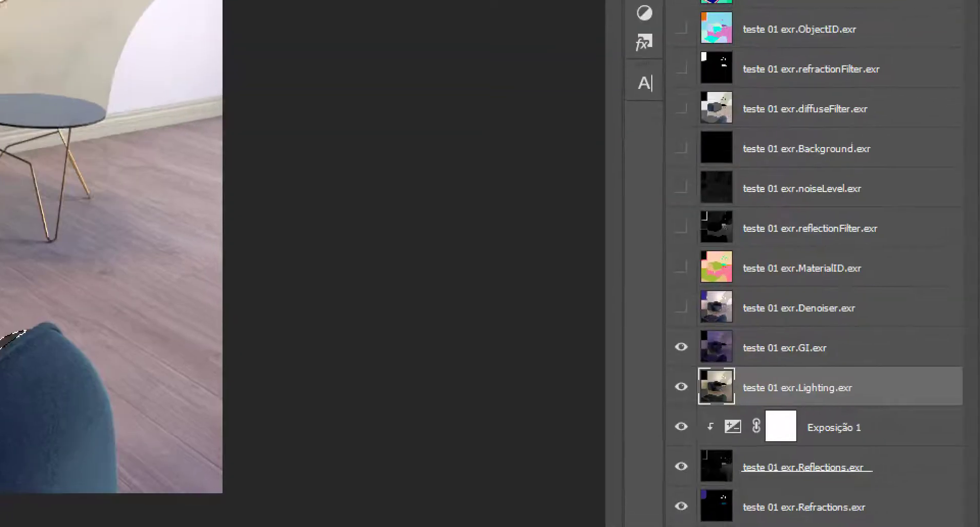
pyautogui.moveTo(891, 397); pyautogui.dragTo(799, 412)
pyautogui.moveTo(694, 405)
pyautogui.mouseDown()
pyautogui.moveTo(854, 418)
pyautogui.moveTo(891, 387)
pyautogui.mouseUp()
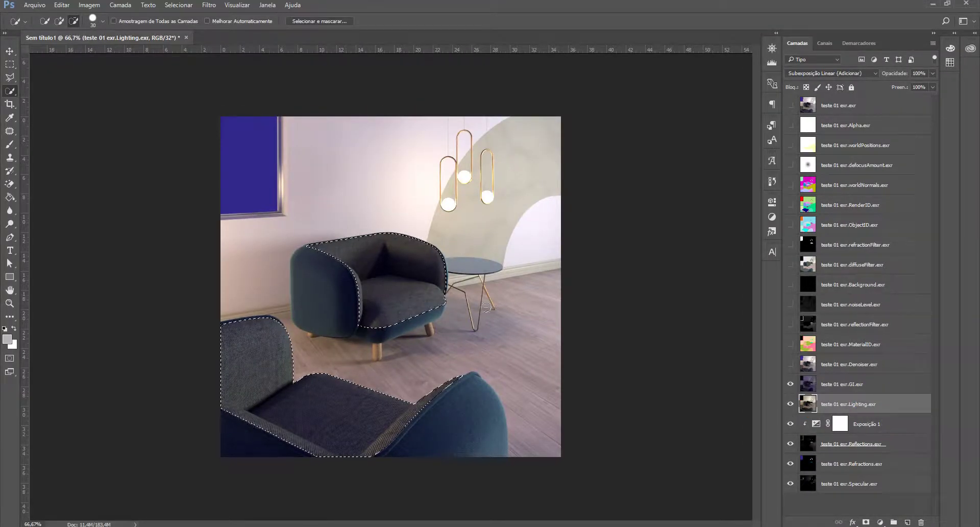
pyautogui.click(881, 522)
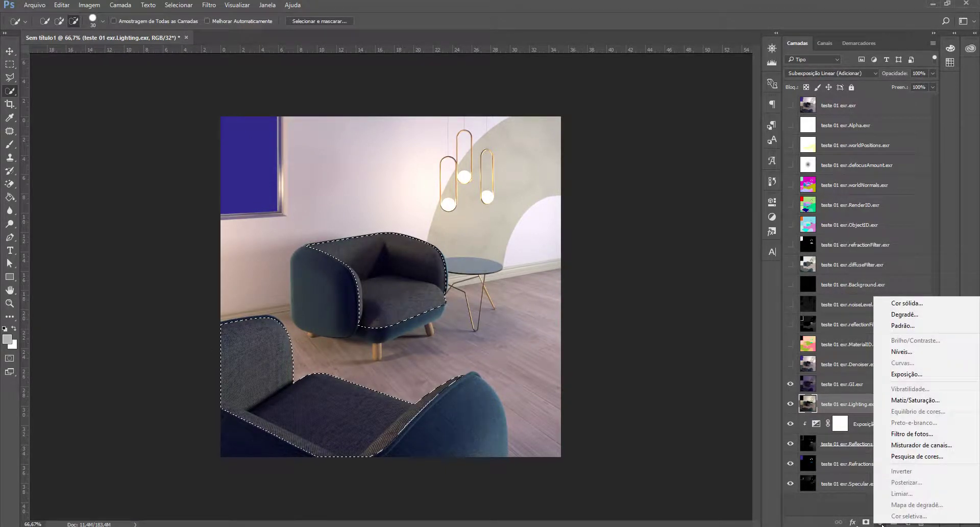
pyautogui.click(906, 375)
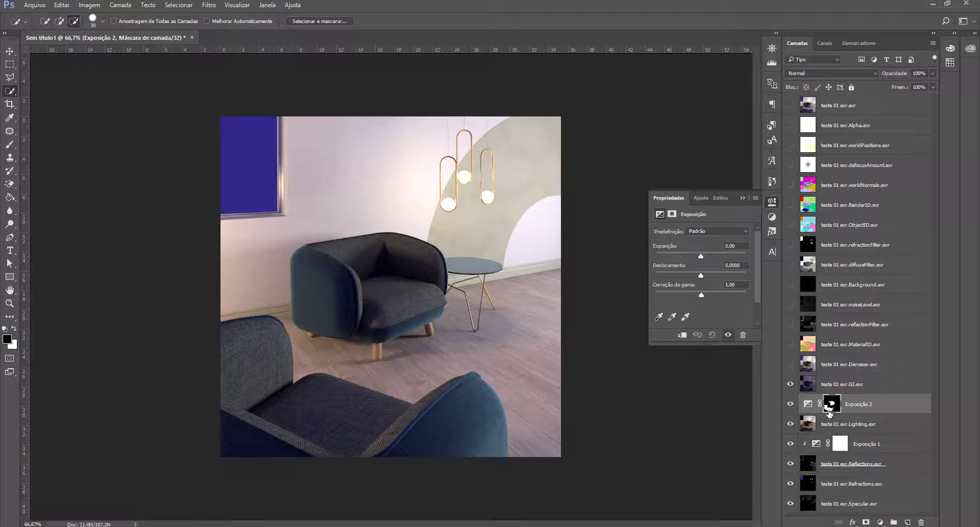
pyautogui.click(682, 337)
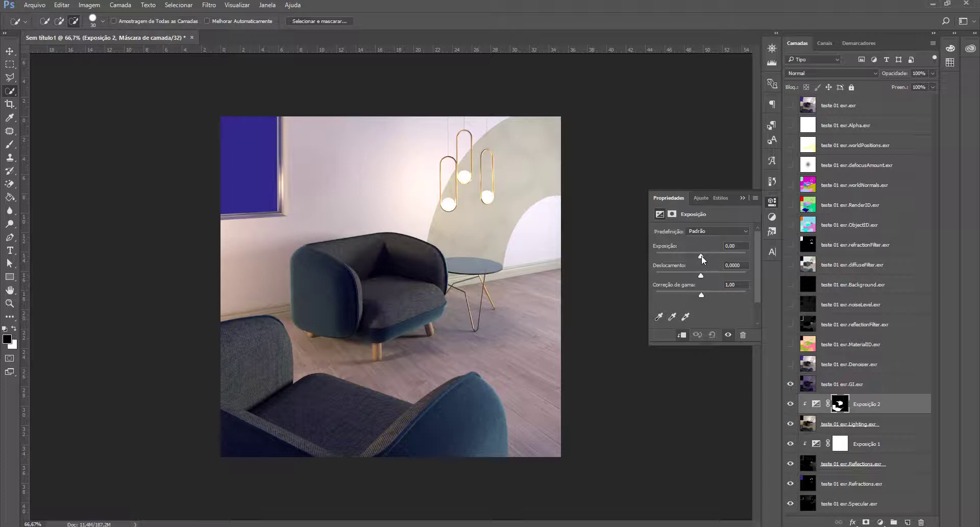
# Set the exposure of the armchair fabric's masked adjustment to +0,96 and close its settings
pyautogui.moveTo(701, 255); pyautogui.dragTo(712, 254)
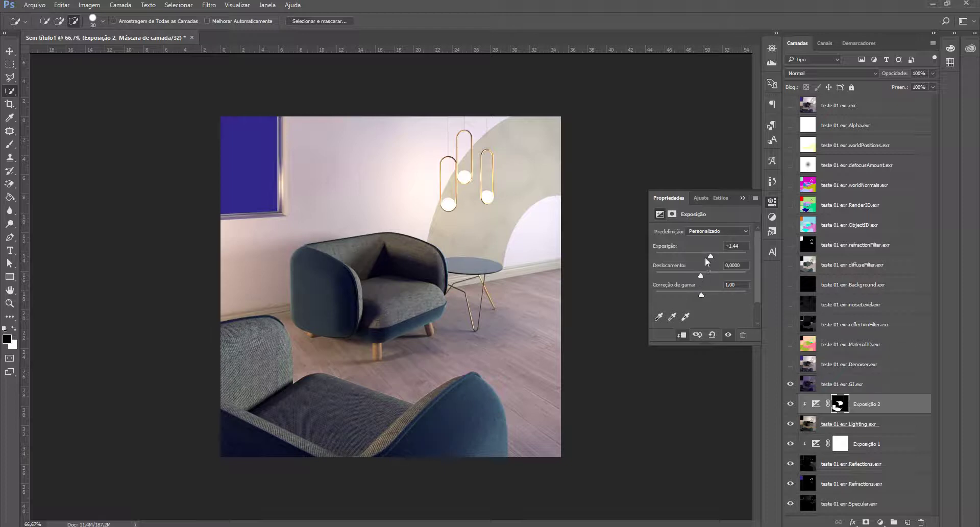
pyautogui.moveTo(713, 255)
pyautogui.mouseDown()
pyautogui.moveTo(722, 256)
pyautogui.moveTo(693, 260)
pyautogui.moveTo(721, 259)
pyautogui.moveTo(706, 261)
pyautogui.mouseUp()
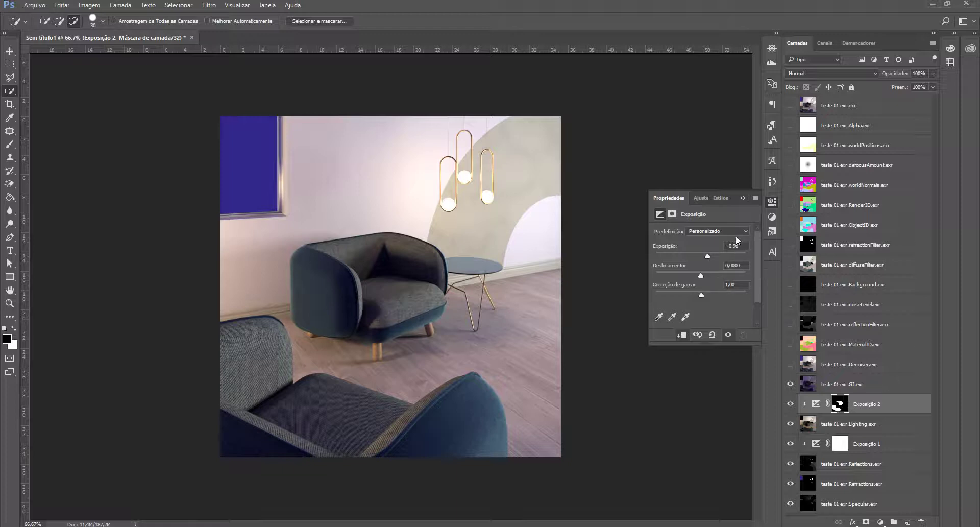
pyautogui.click(738, 205)
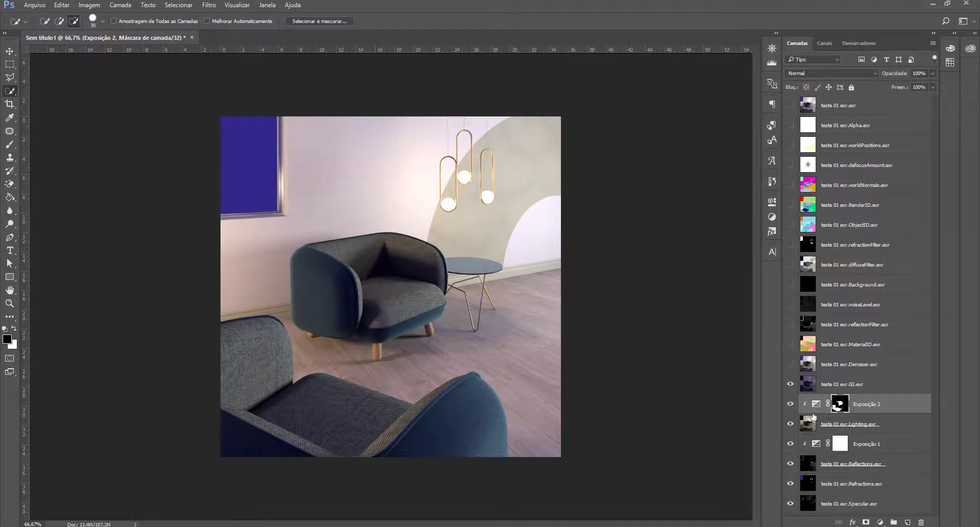
# Convert the document to 8 Bits/Canal, merging all layers before the depth change
pyautogui.click(869, 386)
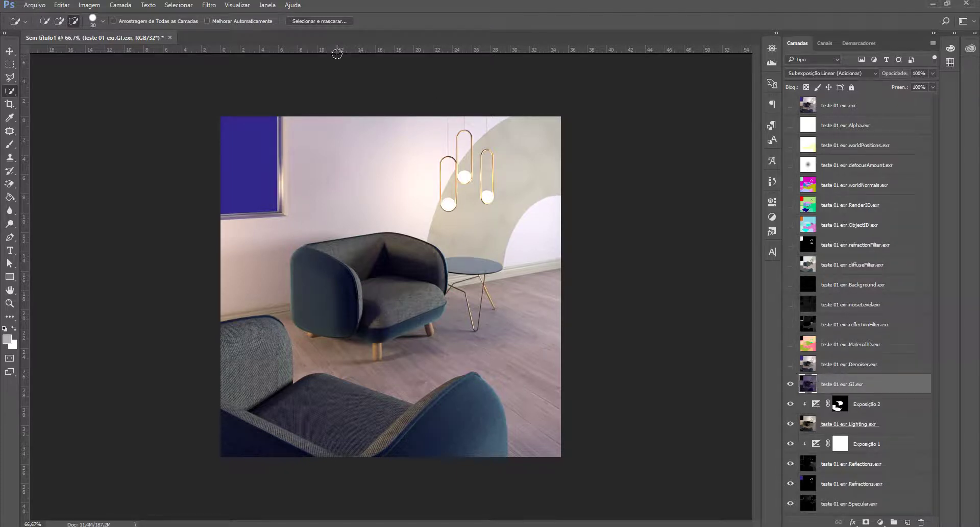
pyautogui.click(83, 6)
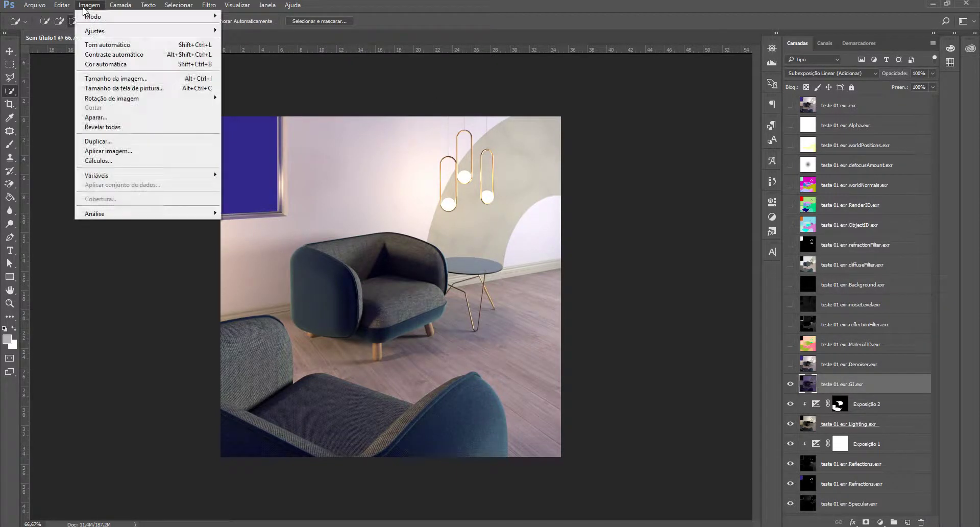
pyautogui.moveTo(113, 20)
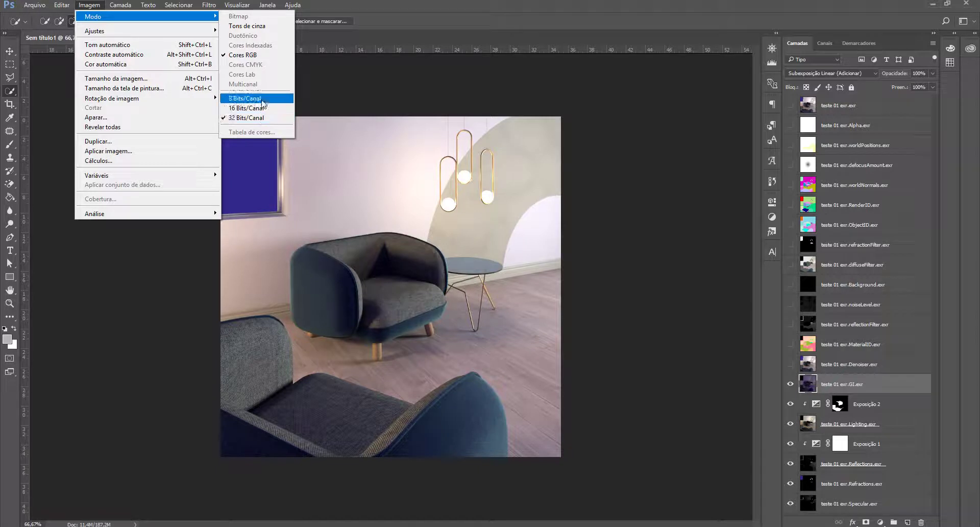
pyautogui.click(262, 100)
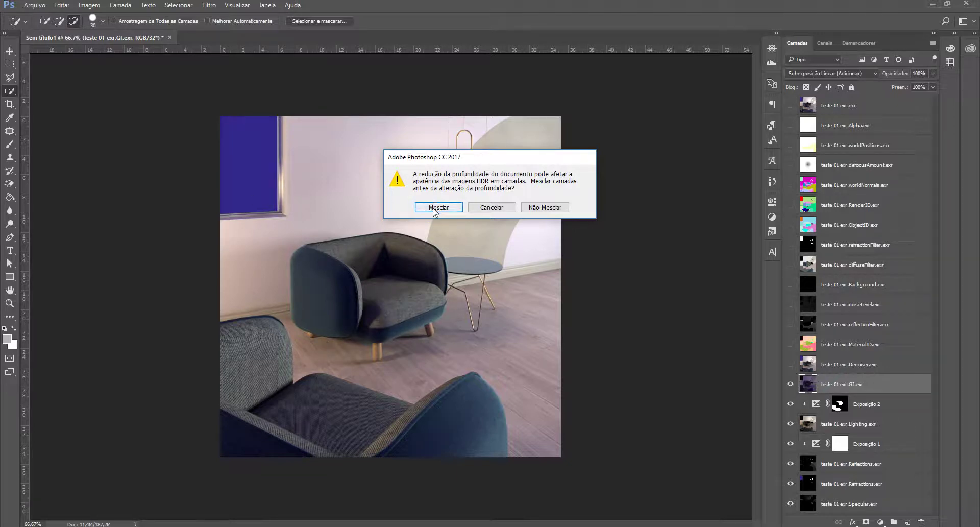
pyautogui.click(433, 209)
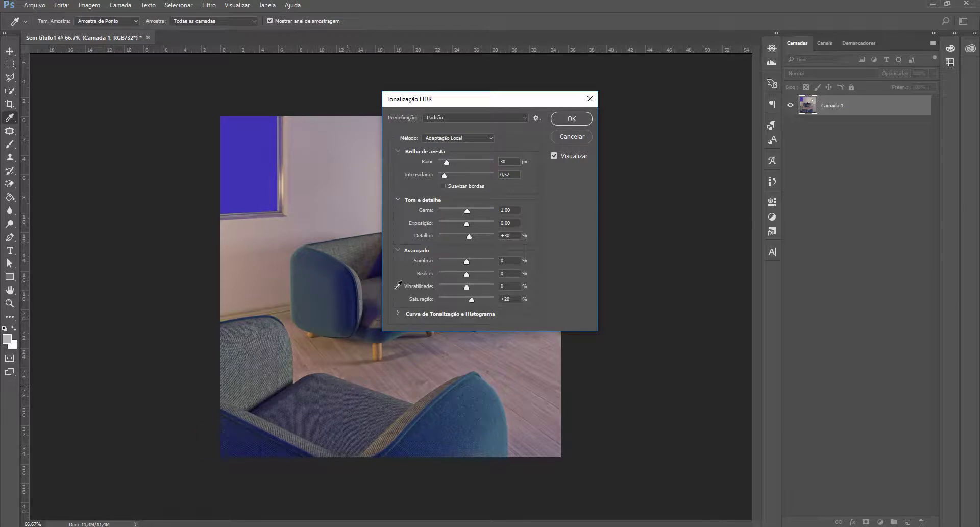
# Apply the HDR toning with the Exposição e Gama method, keeping exposure at 0,00 and gamma at 1,00
pyautogui.click(476, 139)
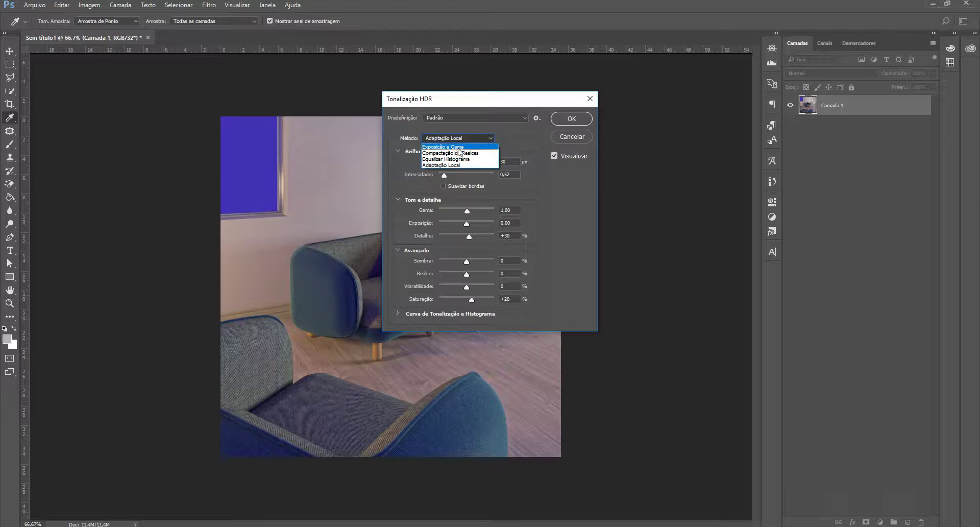
pyautogui.click(459, 151)
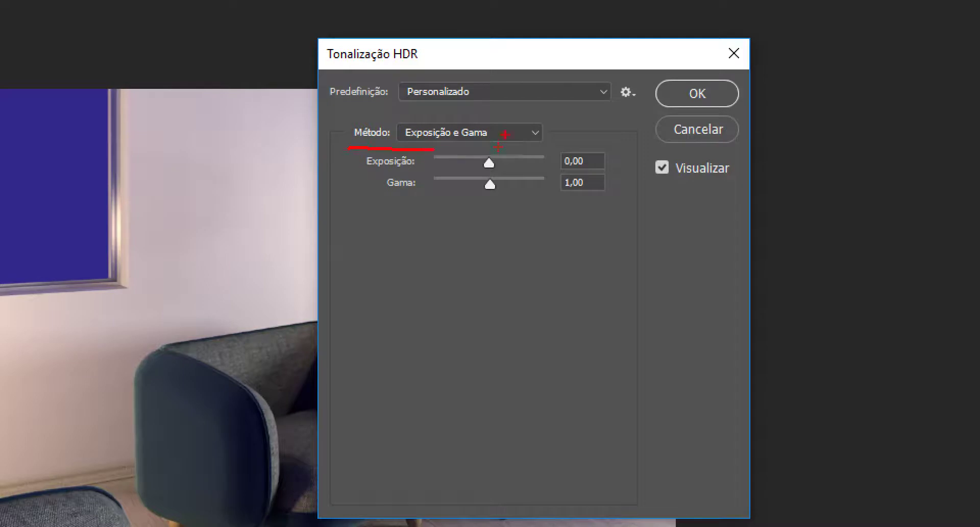
pyautogui.moveTo(485, 119)
pyautogui.mouseDown()
pyautogui.moveTo(393, 123)
pyautogui.moveTo(480, 154)
pyautogui.mouseUp()
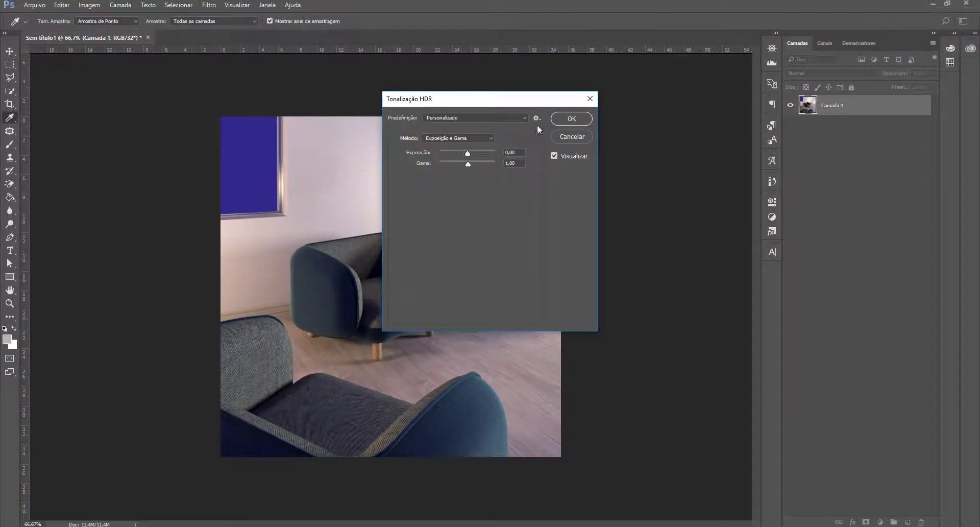
pyautogui.click(572, 118)
pyautogui.press('w')
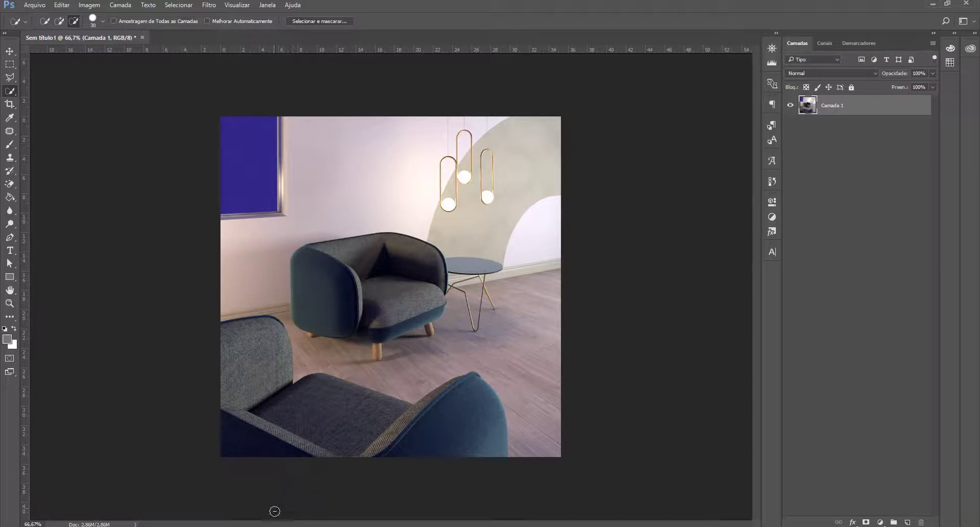
# Place the teste 01 png.MaterialID image from the testes pós folder as a full-size layer above Camada 1
pyautogui.hotkey('alt', 'Tab')
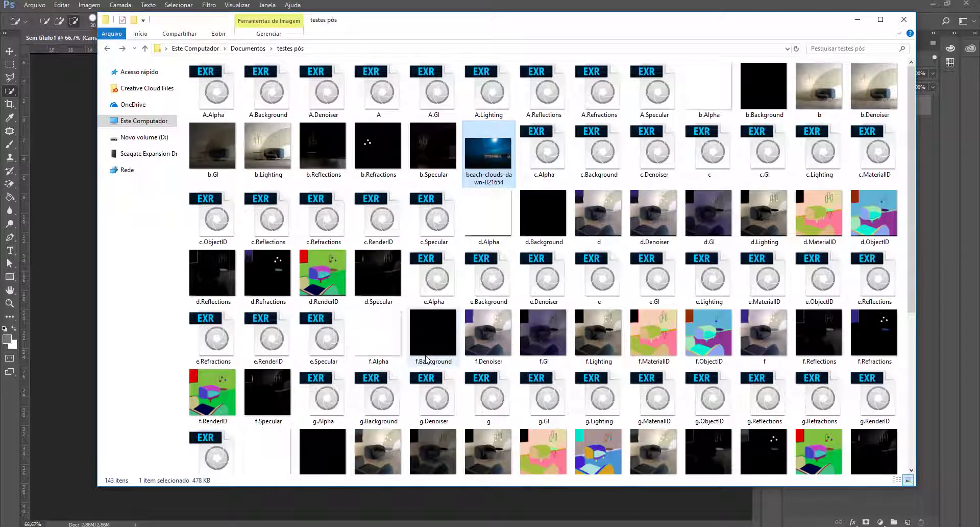
pyautogui.scroll(-3, 426, 359)
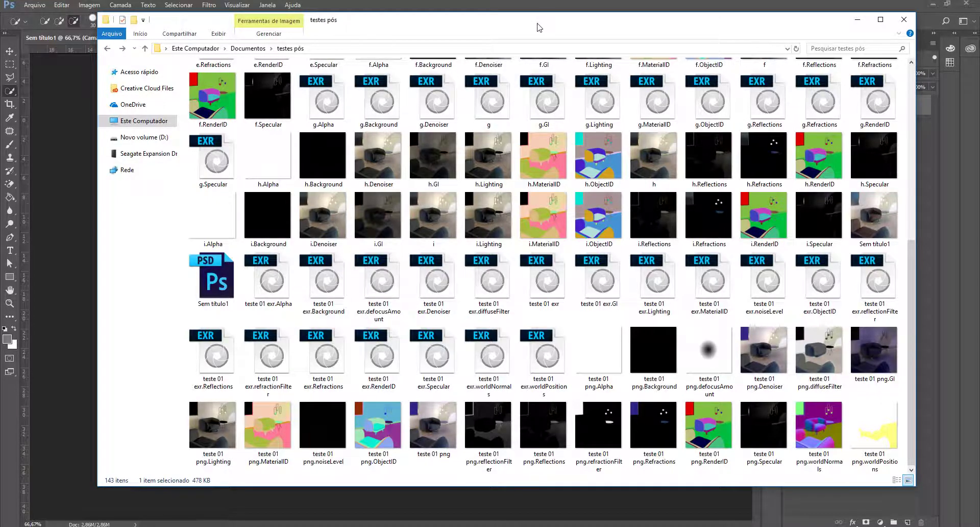
pyautogui.moveTo(539, 27); pyautogui.dragTo(315, 30)
pyautogui.click(54, 428)
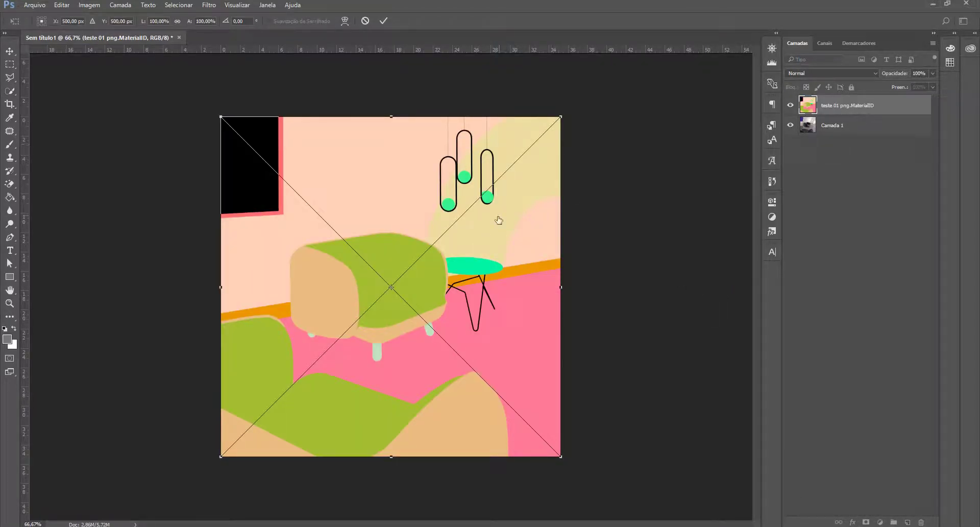
pyautogui.press('Return')
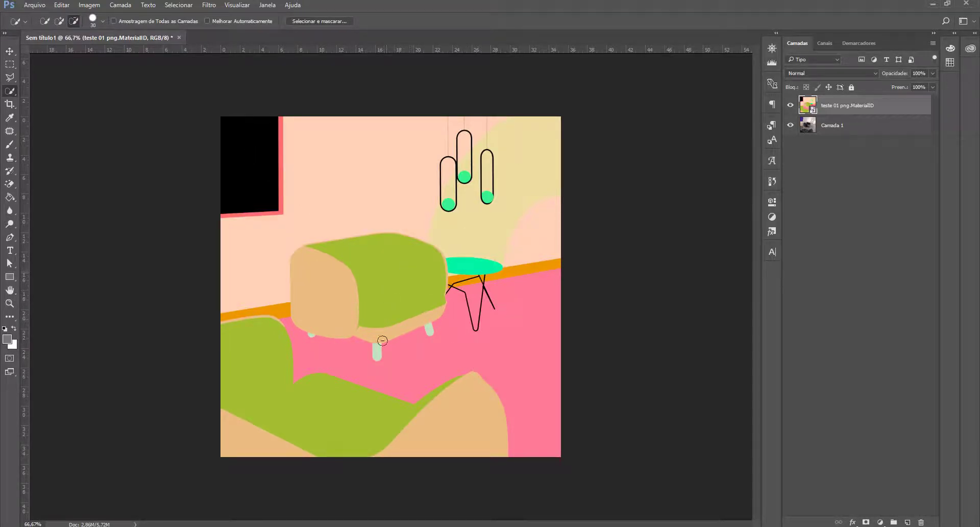
# Compare the MaterialID layer with the render by toggling its visibility, and activate the Magic Wand tool with that layer selected
pyautogui.click(837, 125)
pyautogui.click(844, 108)
pyautogui.click(790, 106)
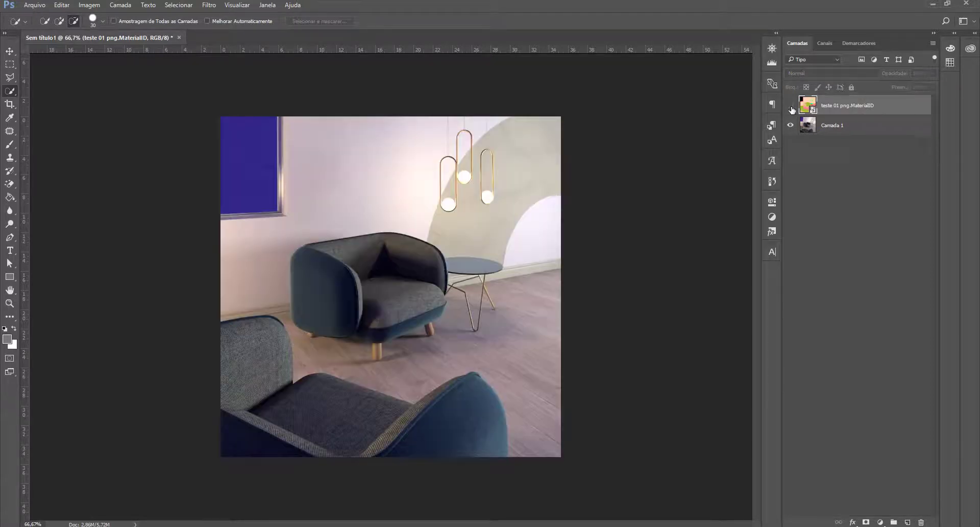
pyautogui.click(791, 106)
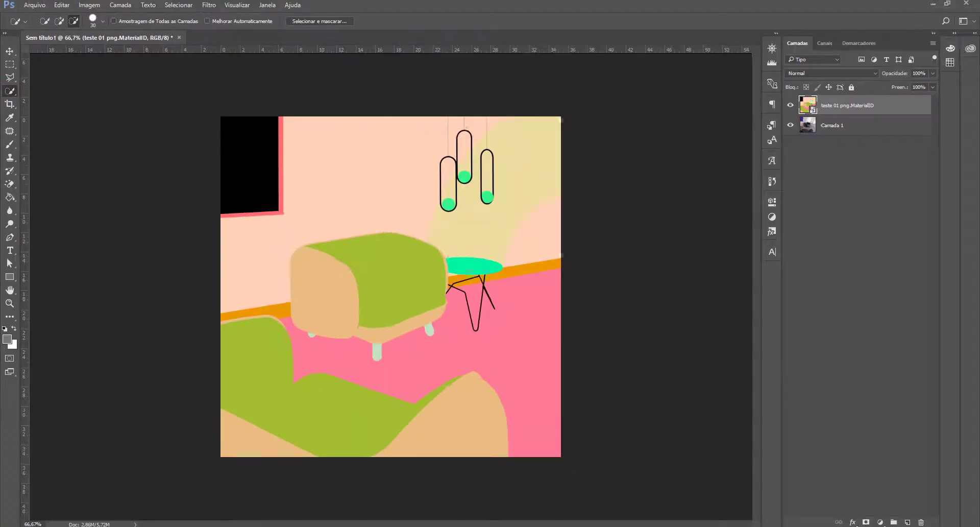
pyautogui.rightClick(14, 95)
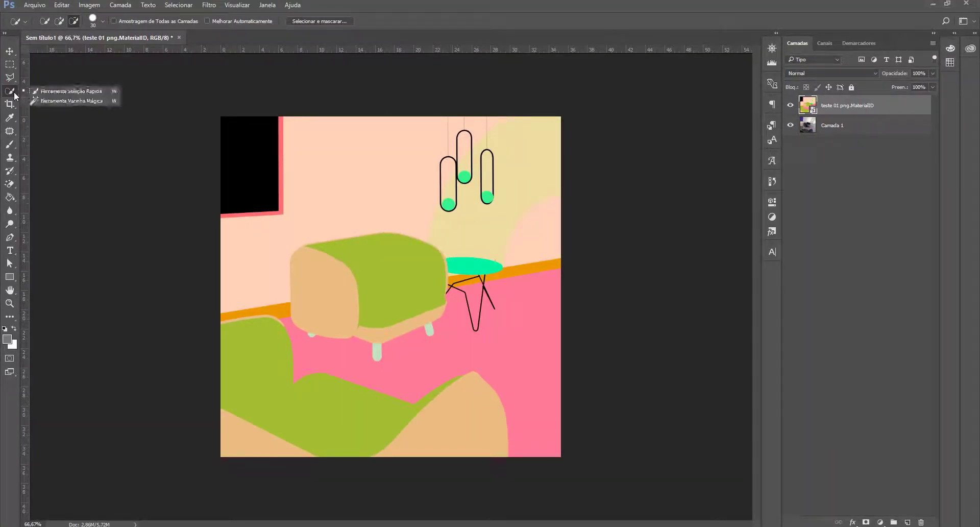
pyautogui.click(53, 102)
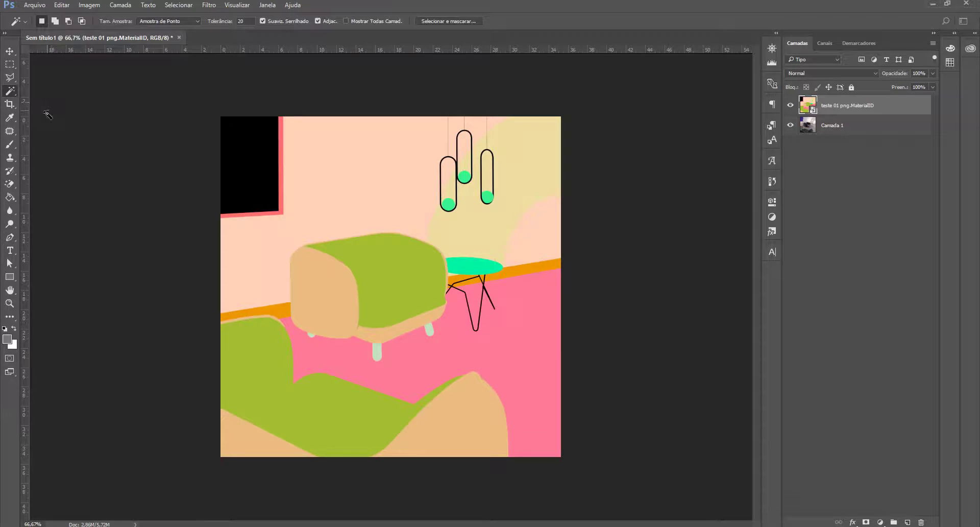
pyautogui.click(375, 271)
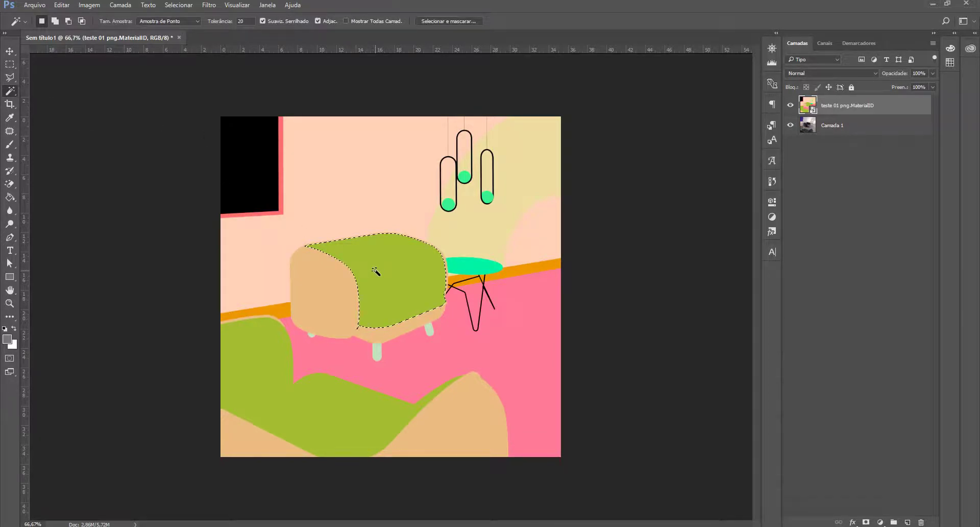
pyautogui.keyDown('shift'); pyautogui.click(325, 404); pyautogui.keyUp('shift')
pyautogui.click(790, 107)
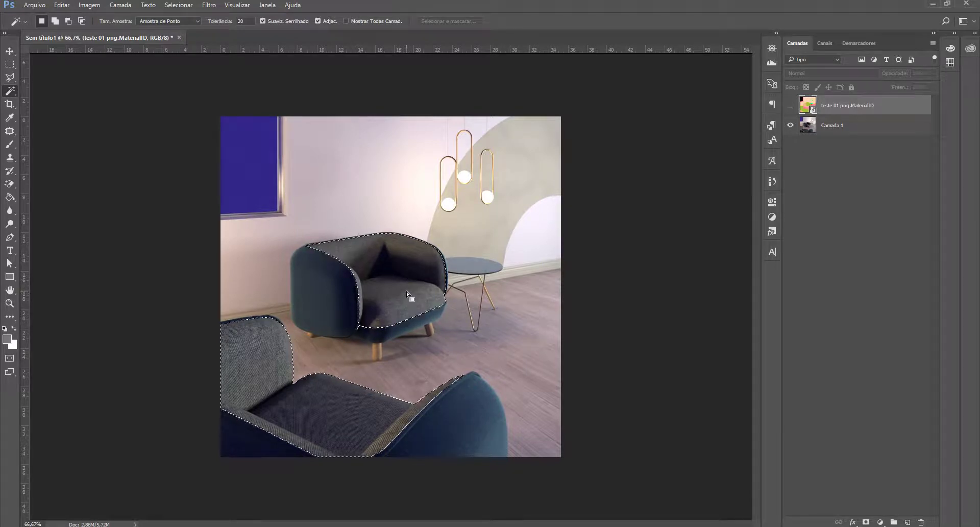
pyautogui.hotkey('ctrl', 'd')
pyautogui.click(790, 105)
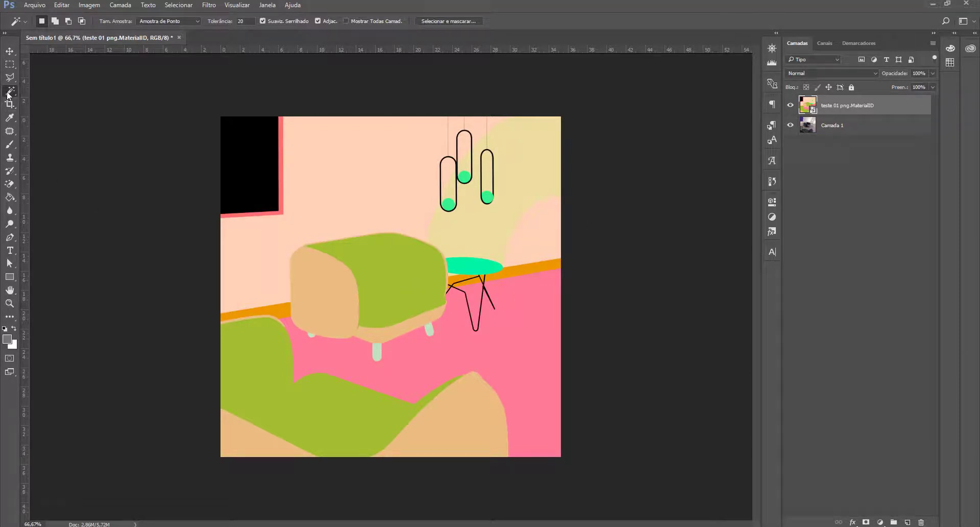
# Select both armchairs' green fabric areas on the MaterialID layer, hide that layer, and add a Matiz/Saturação adjustment masked to the selection
pyautogui.click(382, 283)
pyautogui.keyDown('shift'); pyautogui.click(315, 412); pyautogui.keyUp('shift')
pyautogui.click(790, 108)
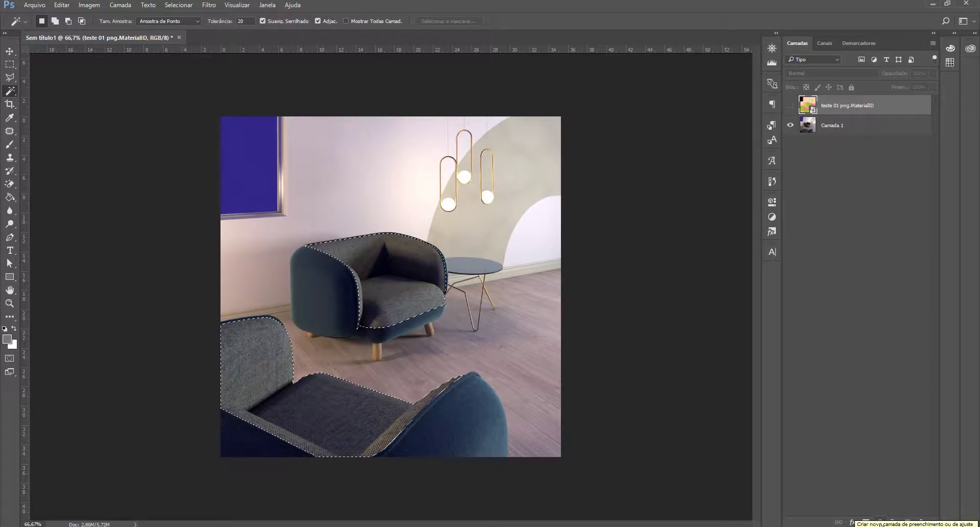
pyautogui.click(880, 523)
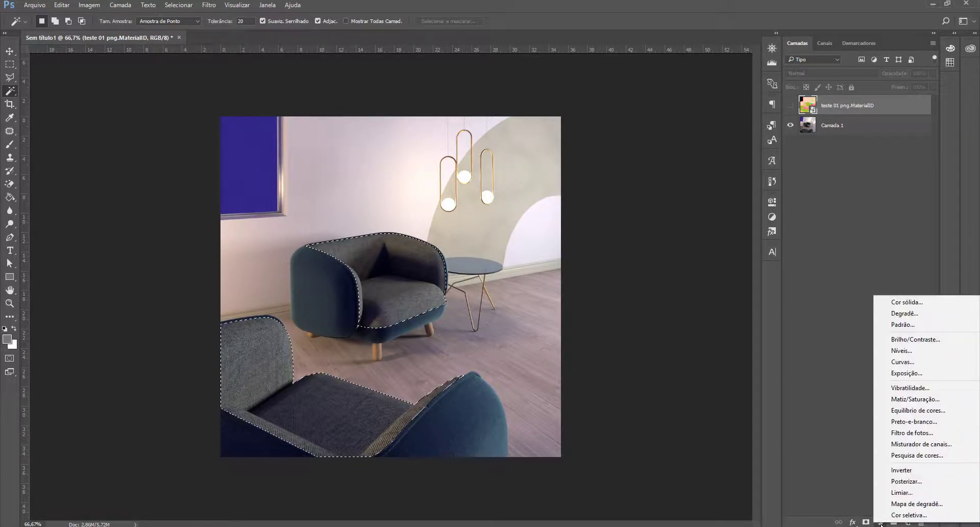
pyautogui.click(917, 401)
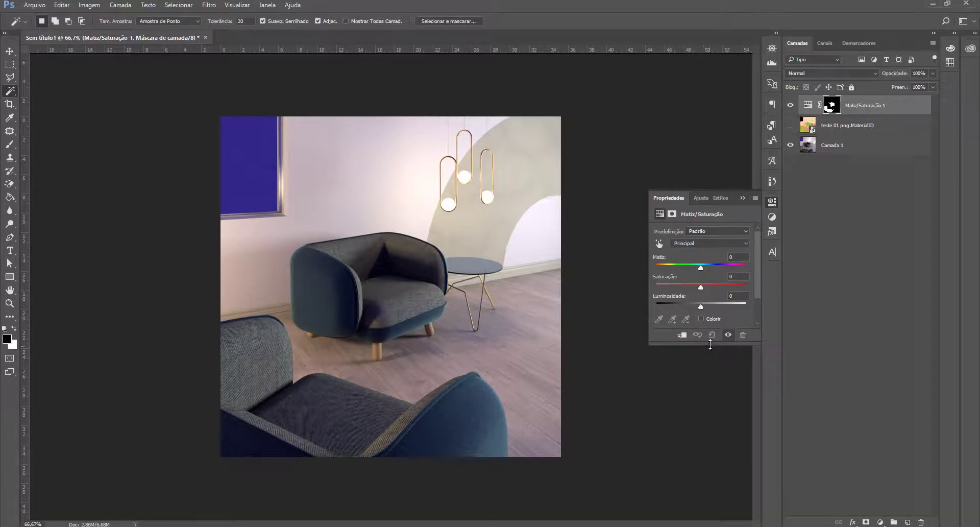
# Colorize the armchair fabric with Colorir, setting Matiz to 342, Saturação to 27 and Luminosidade to -1, and close the adjustment's settings
pyautogui.moveTo(709, 345); pyautogui.dragTo(700, 367)
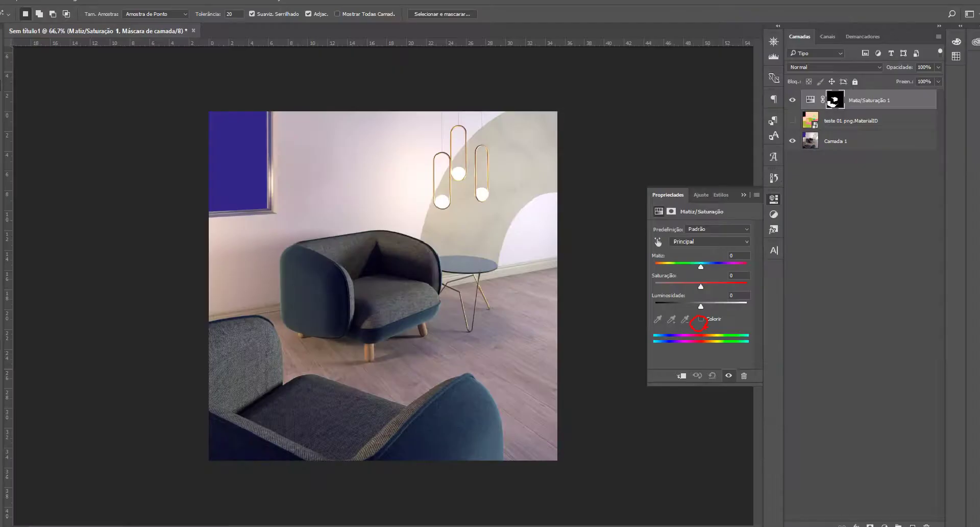
pyautogui.click(702, 322)
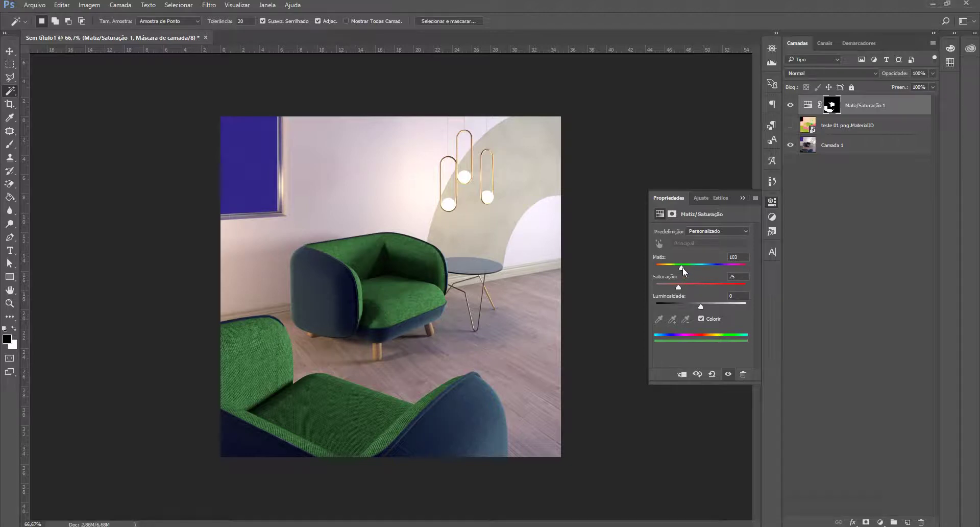
pyautogui.moveTo(682, 268); pyautogui.dragTo(743, 273)
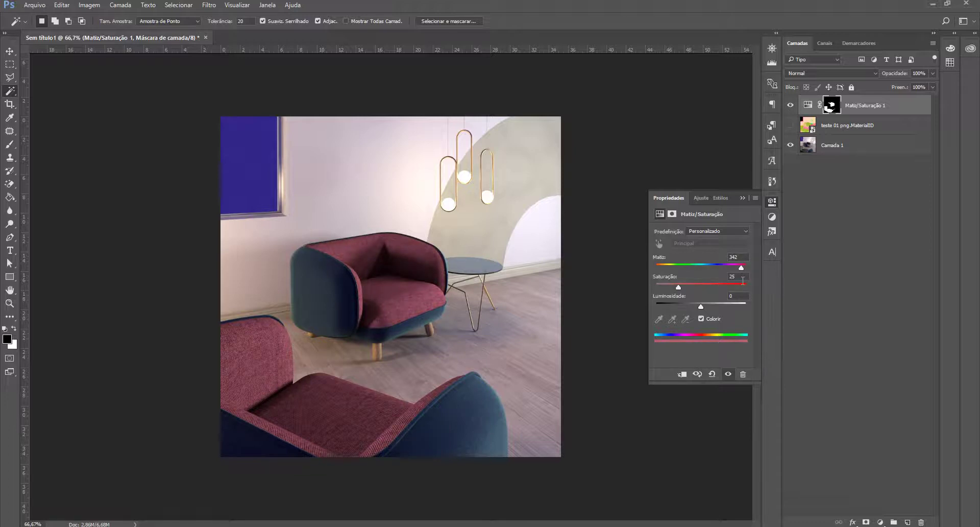
pyautogui.moveTo(679, 287)
pyautogui.mouseDown()
pyautogui.moveTo(704, 288)
pyautogui.moveTo(688, 289)
pyautogui.mouseUp()
pyautogui.moveTo(701, 305)
pyautogui.mouseDown()
pyautogui.moveTo(688, 307)
pyautogui.moveTo(705, 308)
pyautogui.mouseUp()
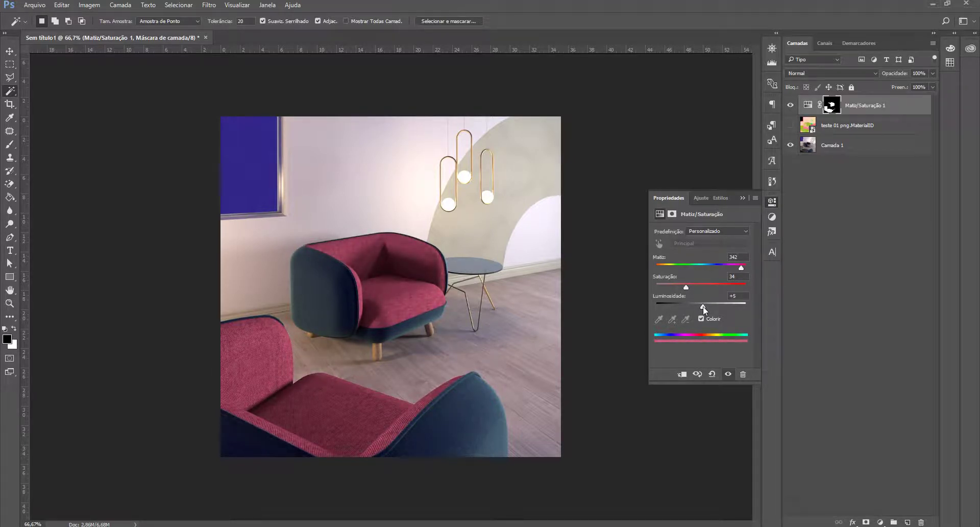
pyautogui.moveTo(703, 306); pyautogui.dragTo(681, 289)
pyautogui.moveTo(702, 310); pyautogui.dragTo(702, 310)
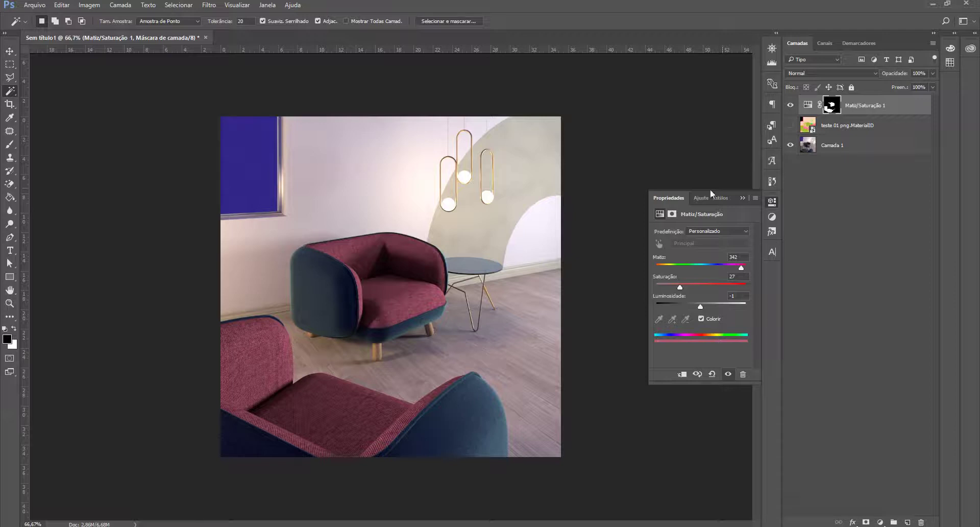
pyautogui.click(743, 198)
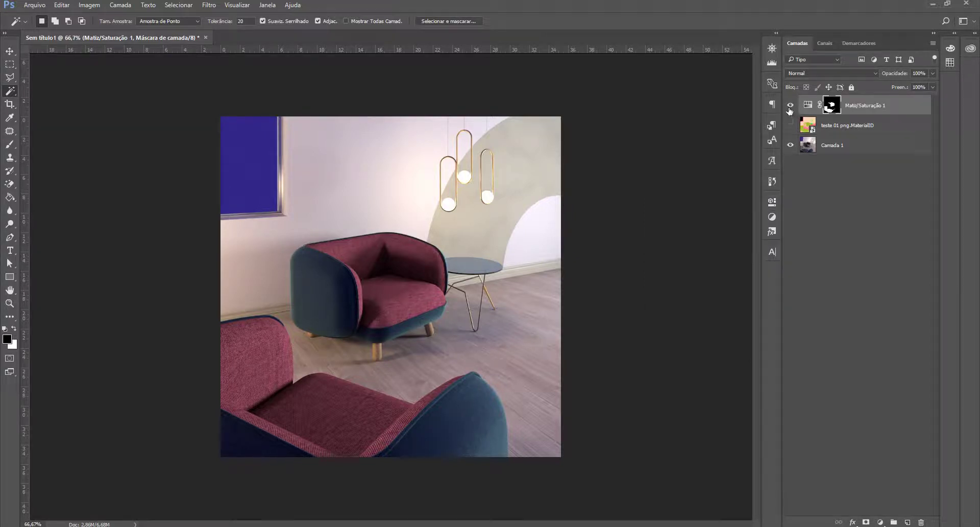
# Compare the armchair fabric with and without the Matiz/Saturação adjustment by toggling its visibility
pyautogui.click(790, 107)
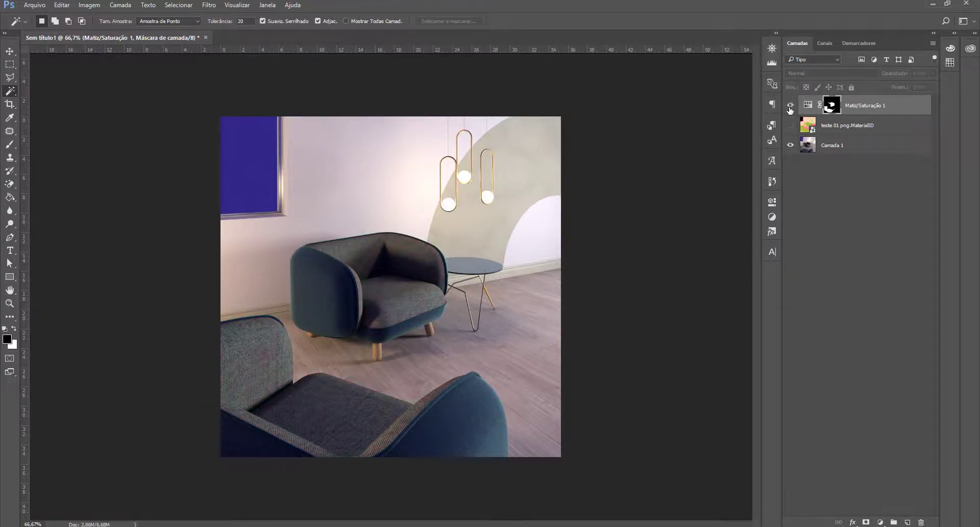
pyautogui.click(790, 106)
pyautogui.click(790, 107)
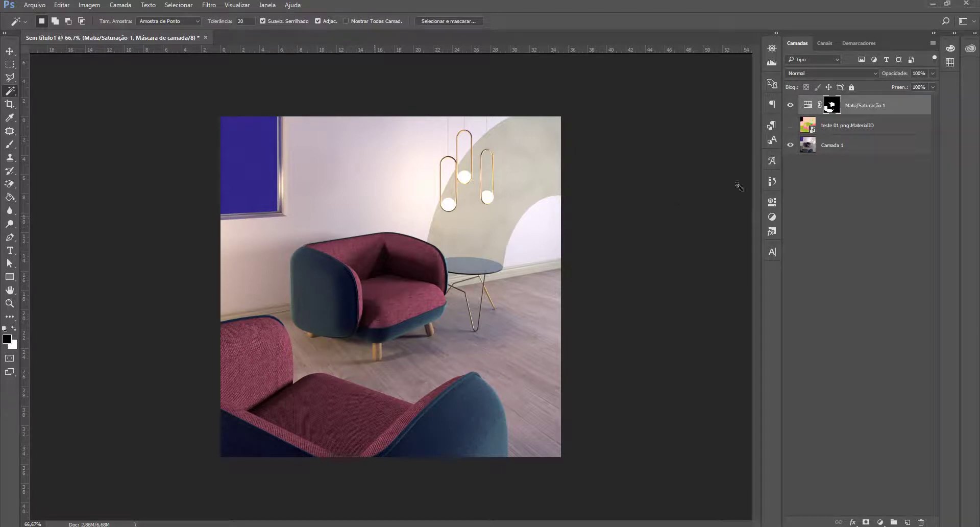
# Show and activate the MaterialID layer, reselect the fabric areas of both armchairs, and hide the layer again
pyautogui.click(790, 125)
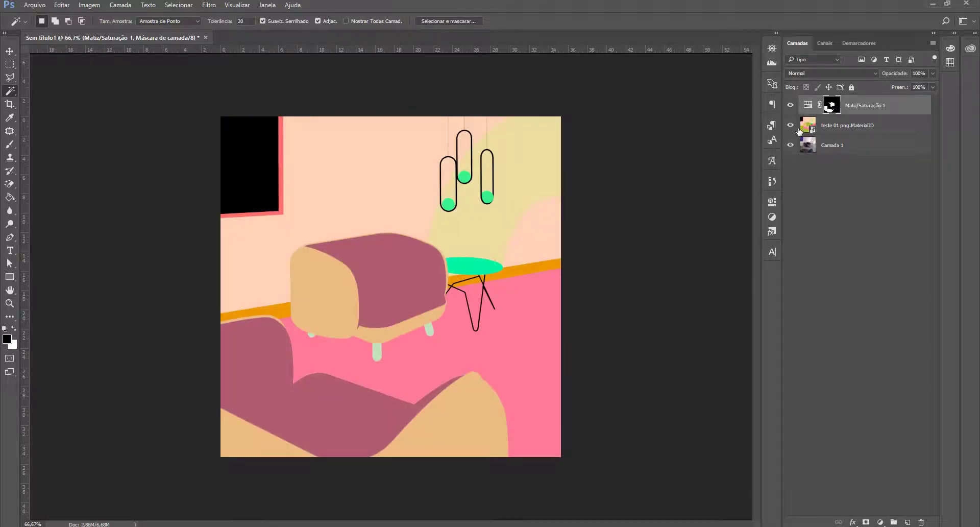
pyautogui.click(842, 128)
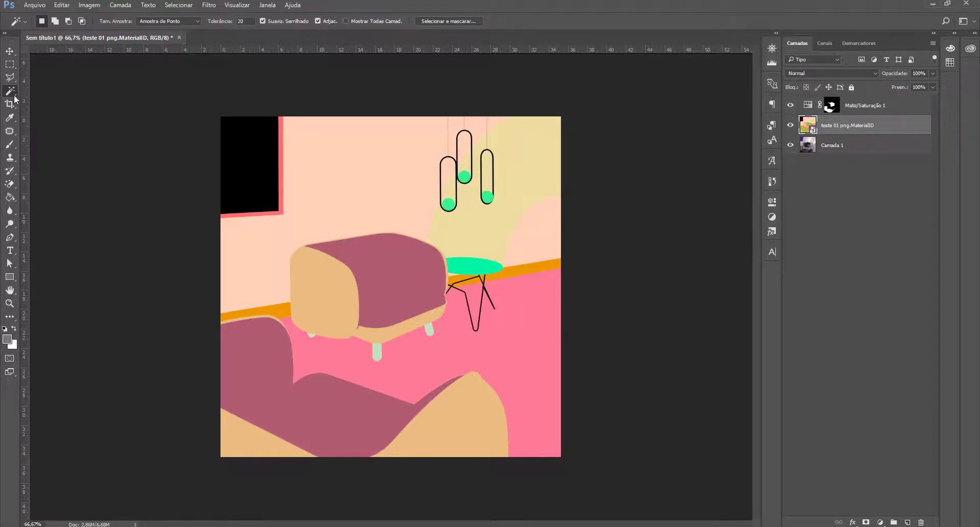
pyautogui.click(360, 269)
pyautogui.keyDown('shift'); pyautogui.click(336, 414); pyautogui.keyUp('shift')
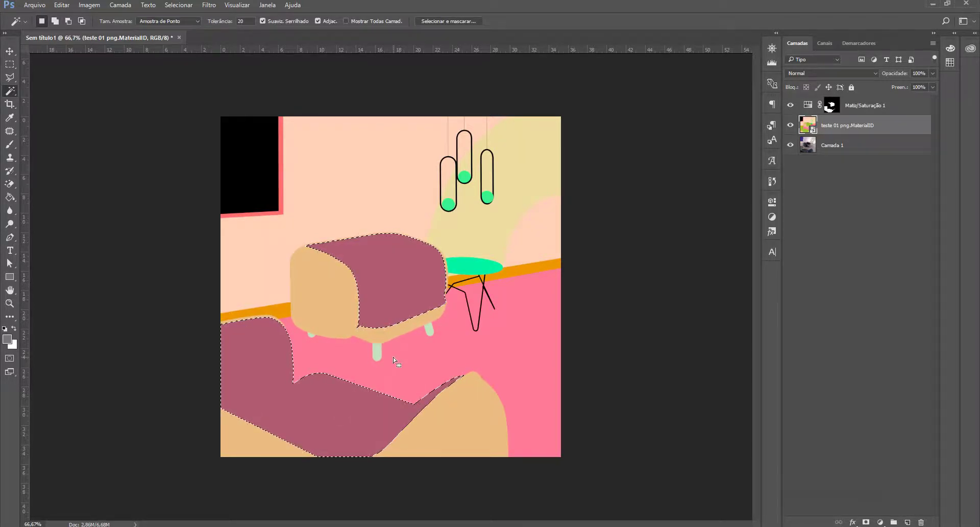
pyautogui.click(790, 125)
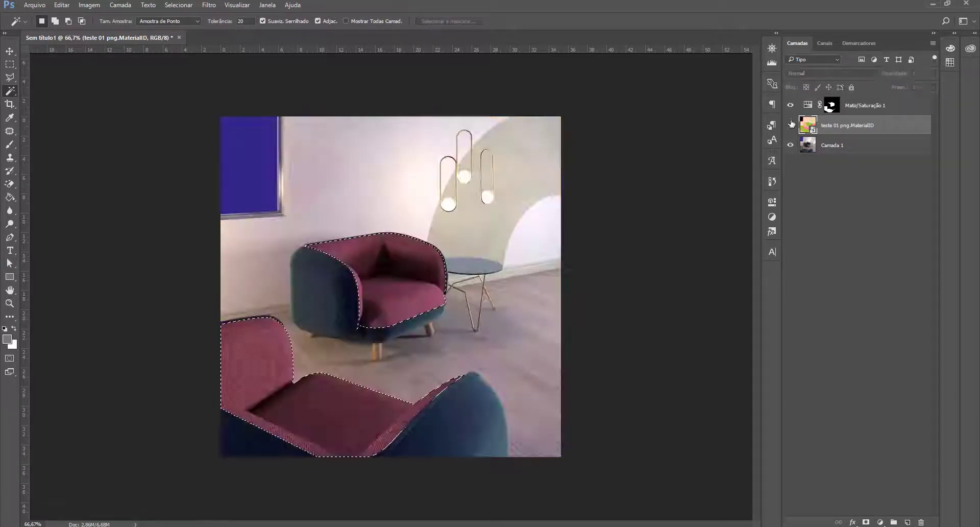
# Hide the Matiz/Saturação adjustment and replace the fabric selection with the black window area of the MaterialID layer, keeping that layer hidden
pyautogui.click(790, 105)
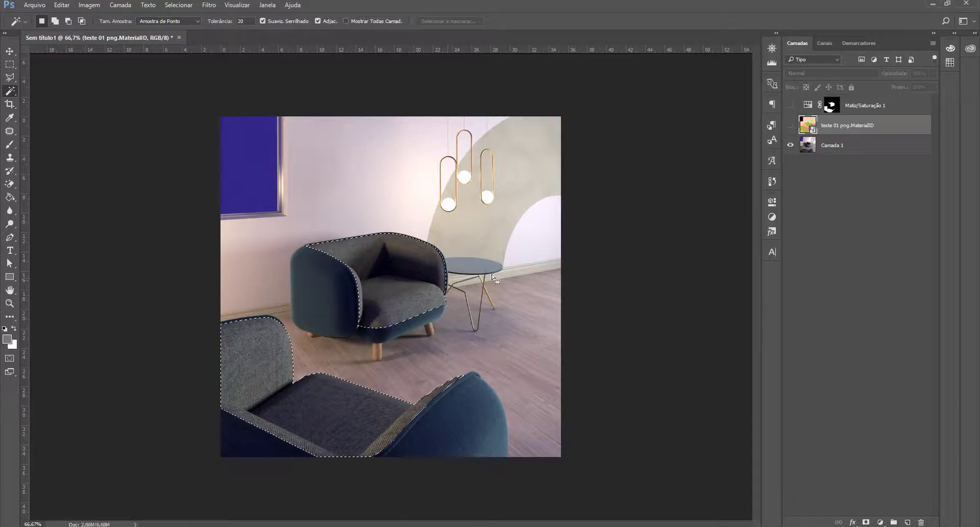
pyautogui.hotkey('ctrl', 'd')
pyautogui.click(789, 125)
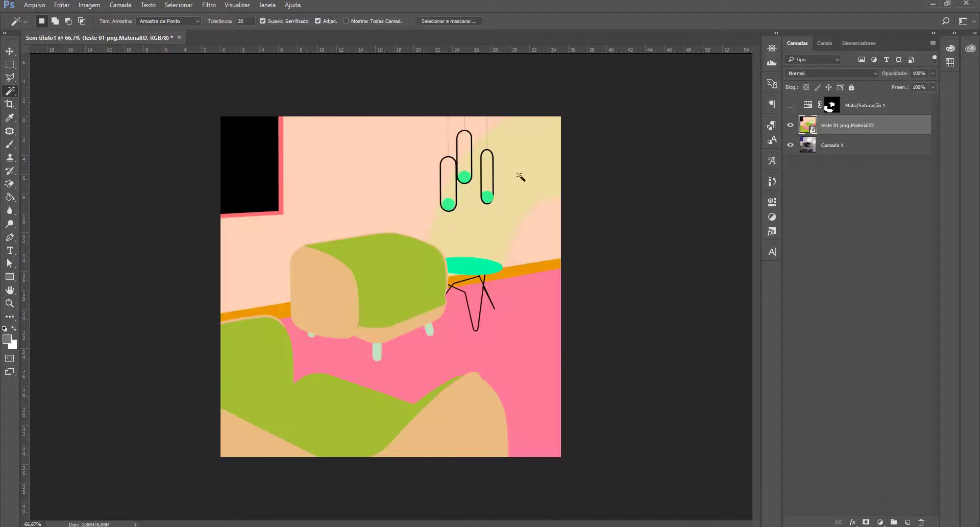
pyautogui.click(254, 185)
pyautogui.click(790, 126)
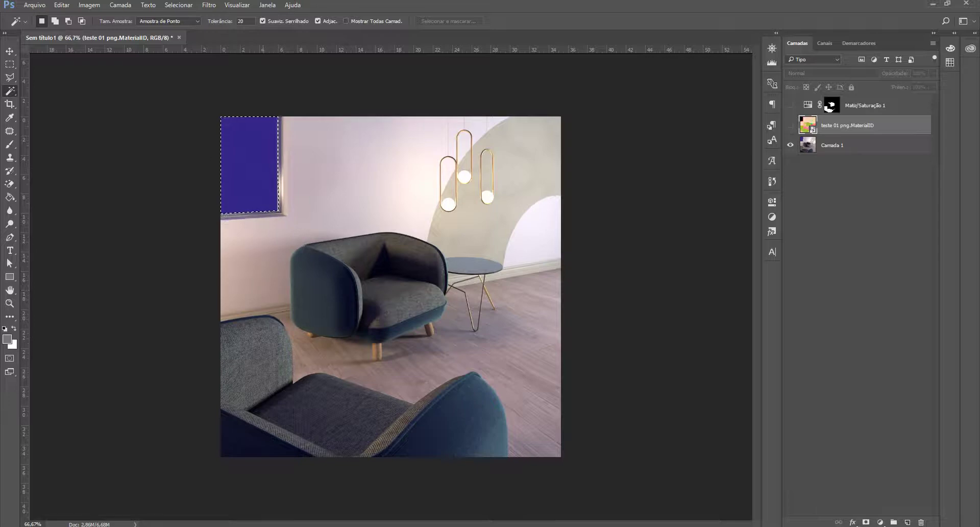
# Place the beach-clouds-dawn-821654 image from the testes pós folder over the window area of the render and activate the Move tool
pyautogui.hotkey('alt', 'Tab')
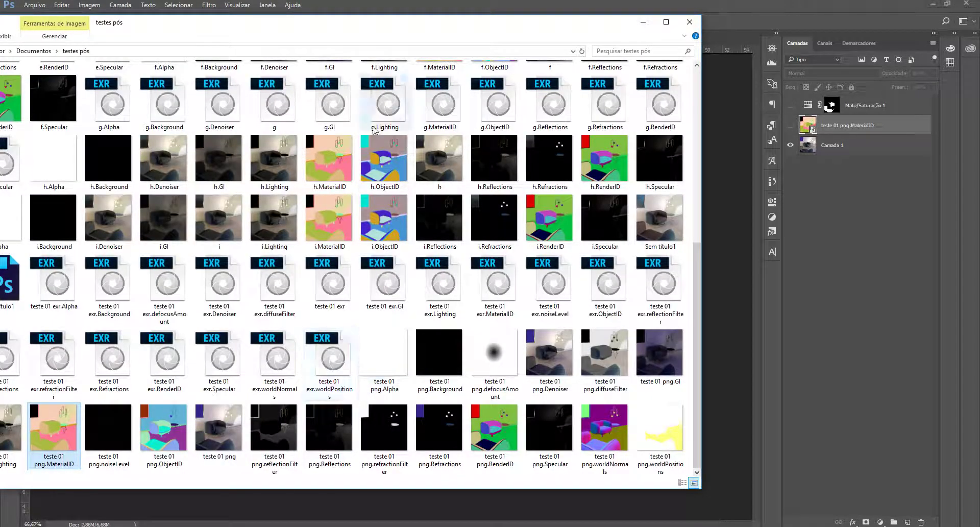
pyautogui.scroll(3, 414, 249)
pyautogui.scroll(2, 408, 250)
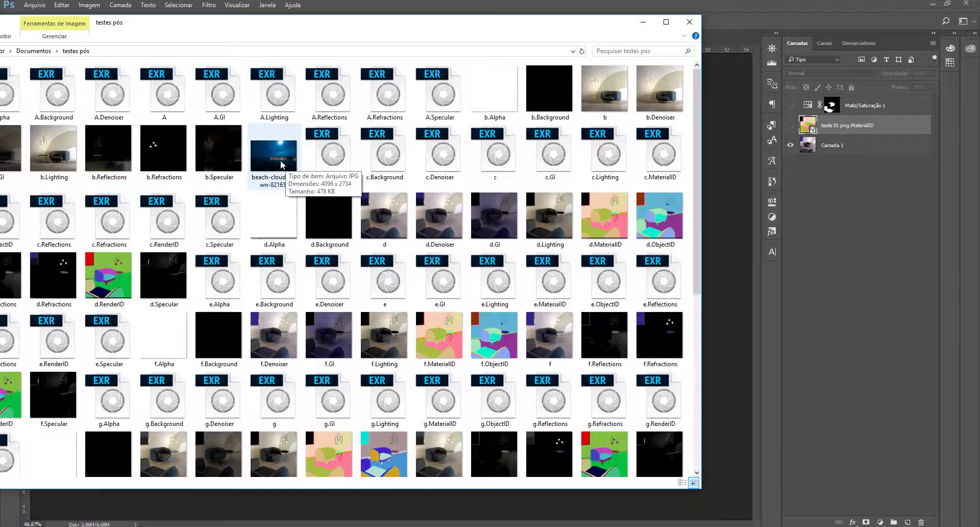
pyautogui.moveTo(262, 25); pyautogui.dragTo(217, 48)
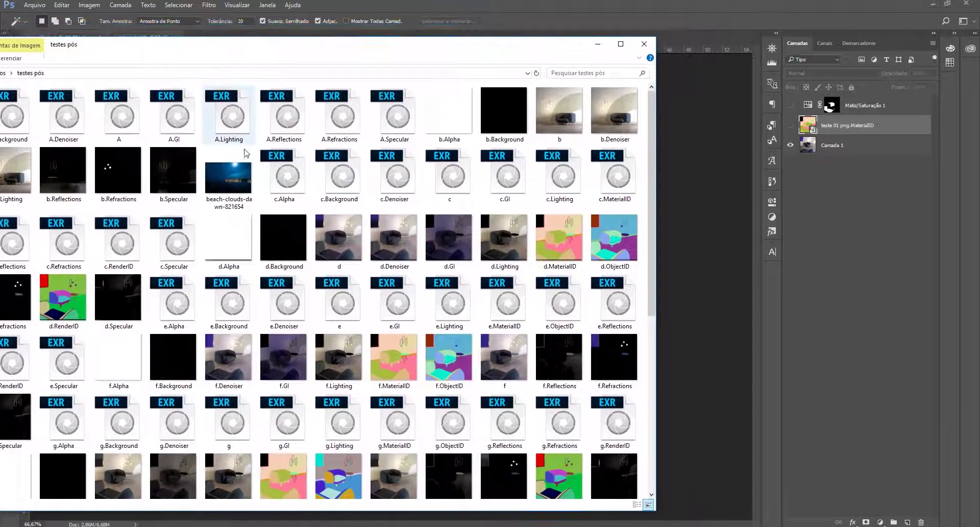
pyautogui.moveTo(246, 153); pyautogui.dragTo(698, 255)
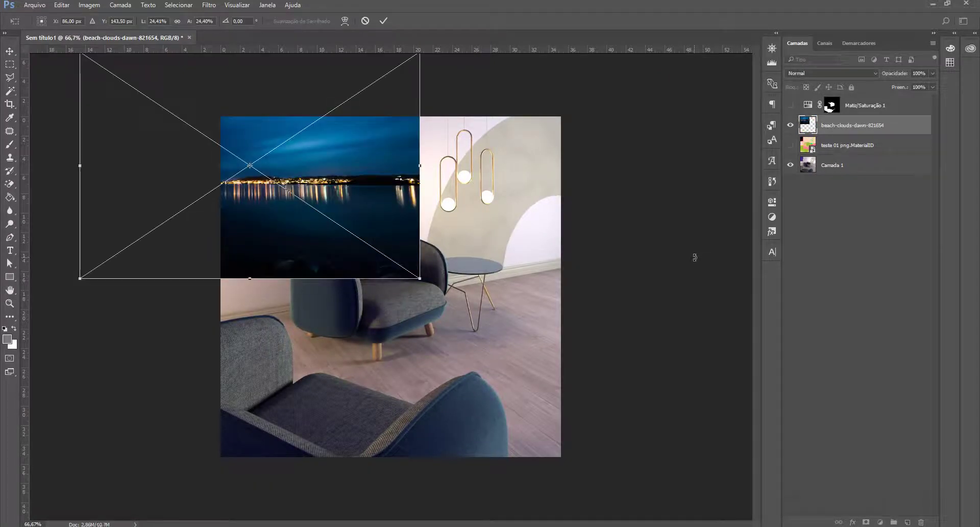
pyautogui.press('w')
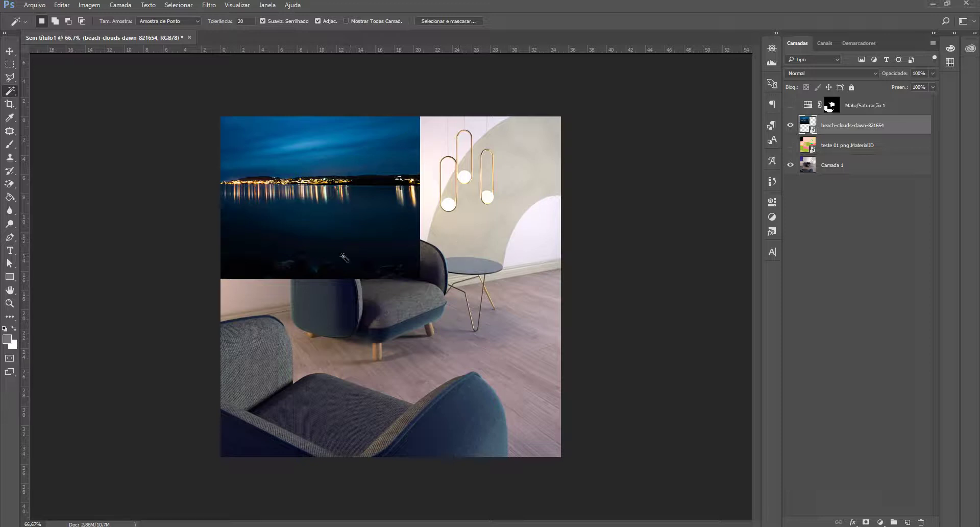
pyautogui.click(11, 51)
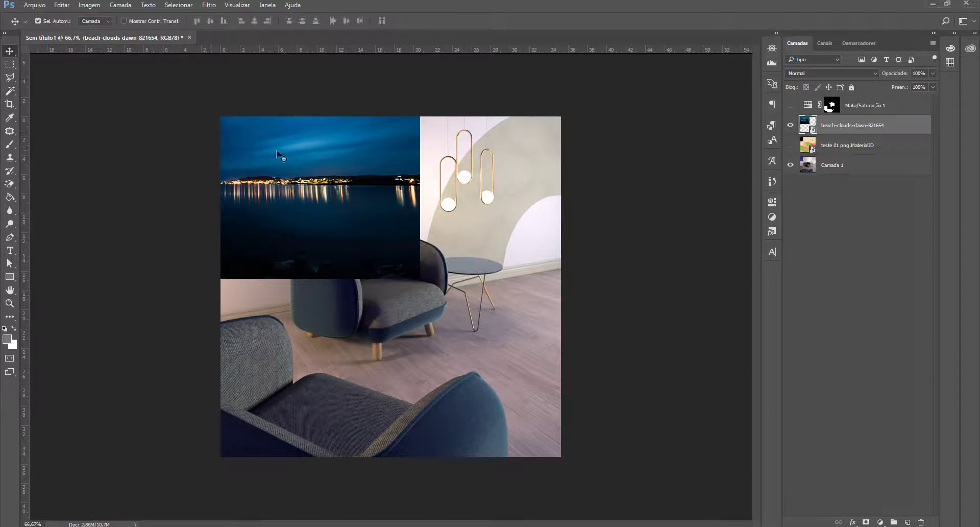
# Scale the beach-clouds-dawn-821654 image down to about 14.75% and position it over the window of the render
pyautogui.moveTo(285, 128); pyautogui.dragTo(371, 295)
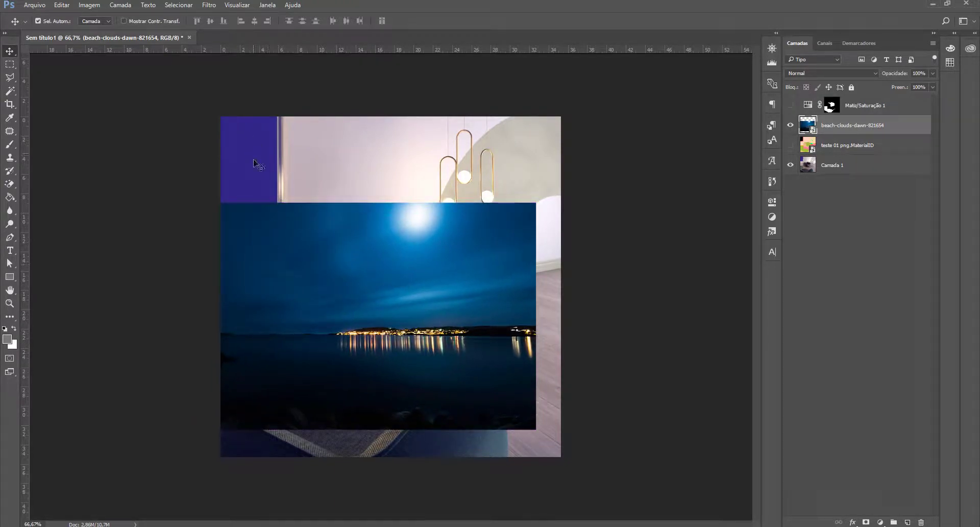
pyautogui.moveTo(361, 306); pyautogui.dragTo(358, 248)
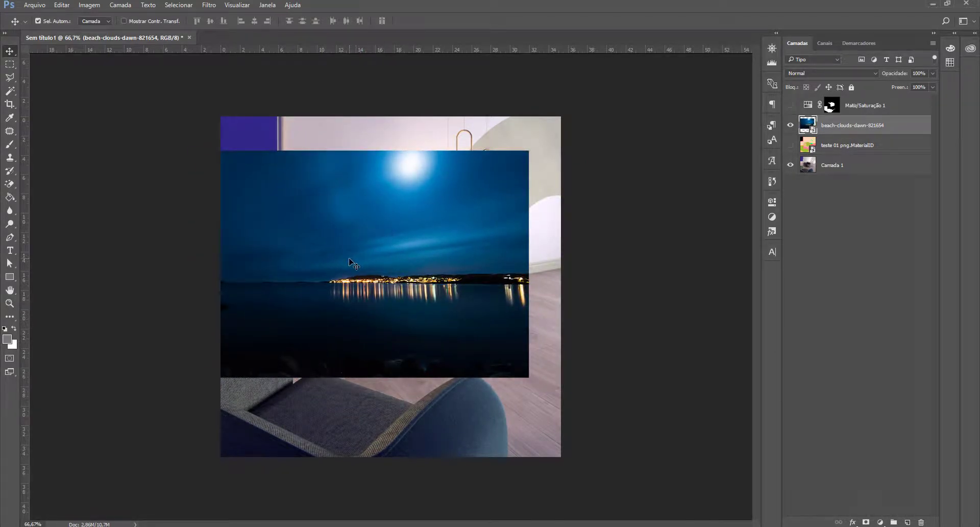
pyautogui.hotkey('ctrl', 't')
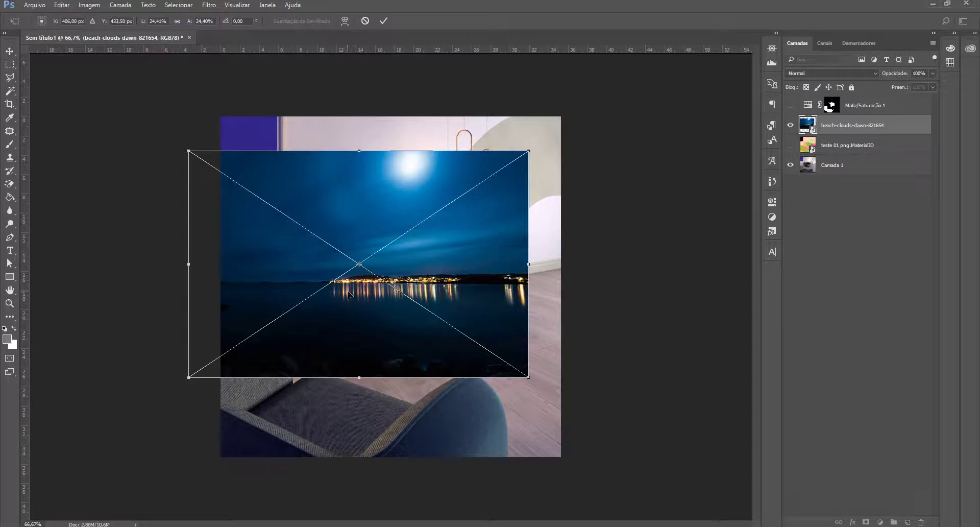
pyautogui.moveTo(528, 378); pyautogui.dragTo(395, 286)
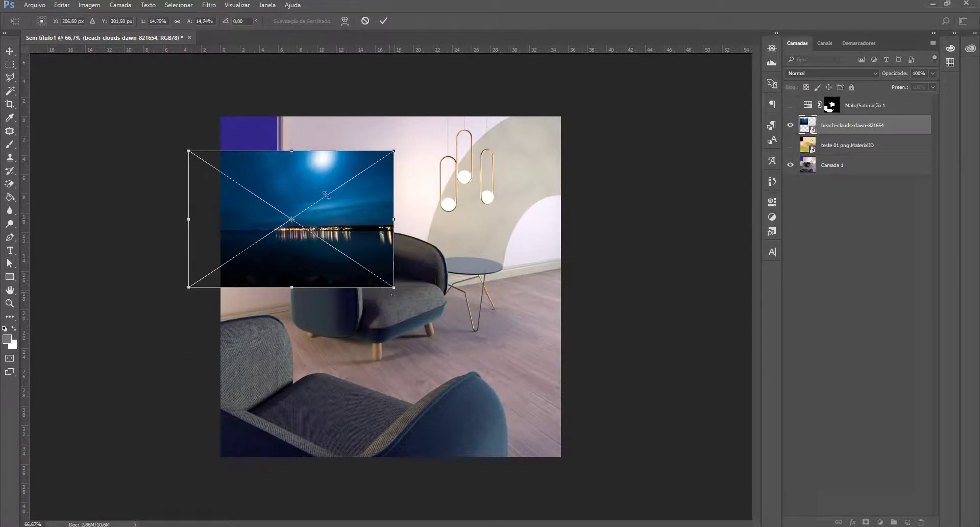
pyautogui.moveTo(327, 193); pyautogui.dragTo(304, 141)
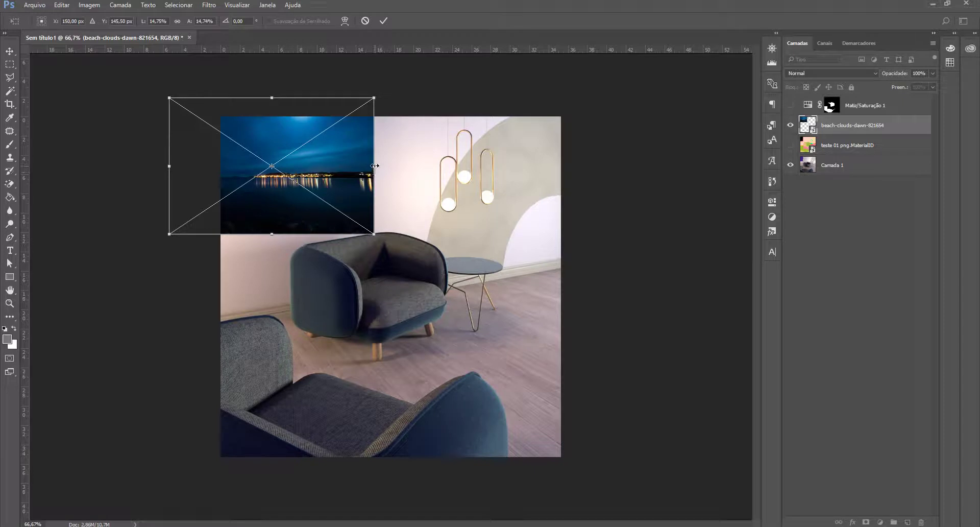
# Narrow the beach image's right edge with a Perspective transform, skew it slightly, and reposition it to fit the window's perspective
pyautogui.rightClick(351, 180)
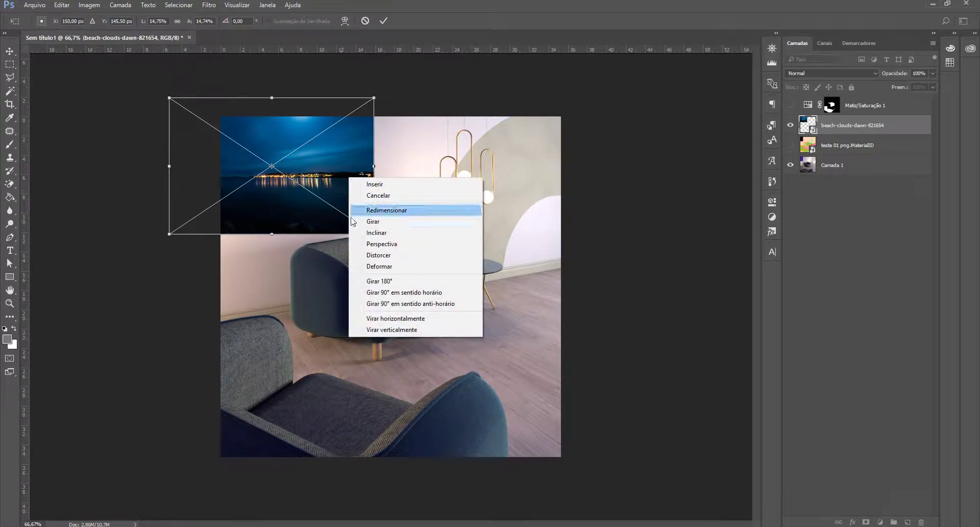
pyautogui.click(401, 246)
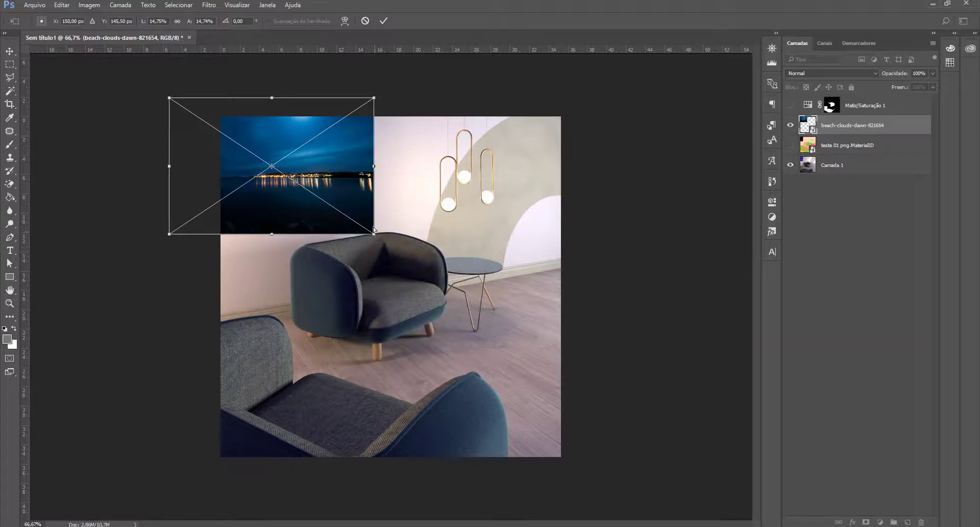
pyautogui.moveTo(374, 235); pyautogui.dragTo(357, 220)
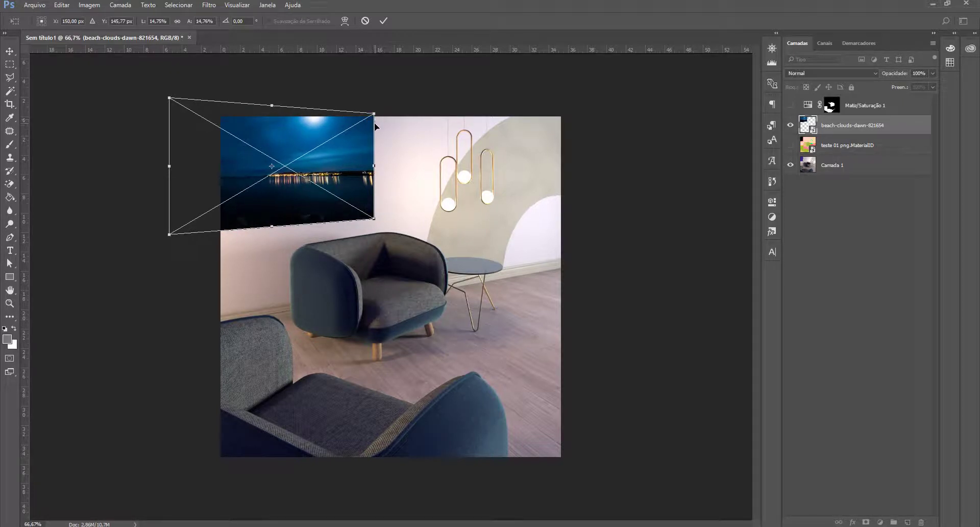
pyautogui.moveTo(376, 128); pyautogui.dragTo(369, 124)
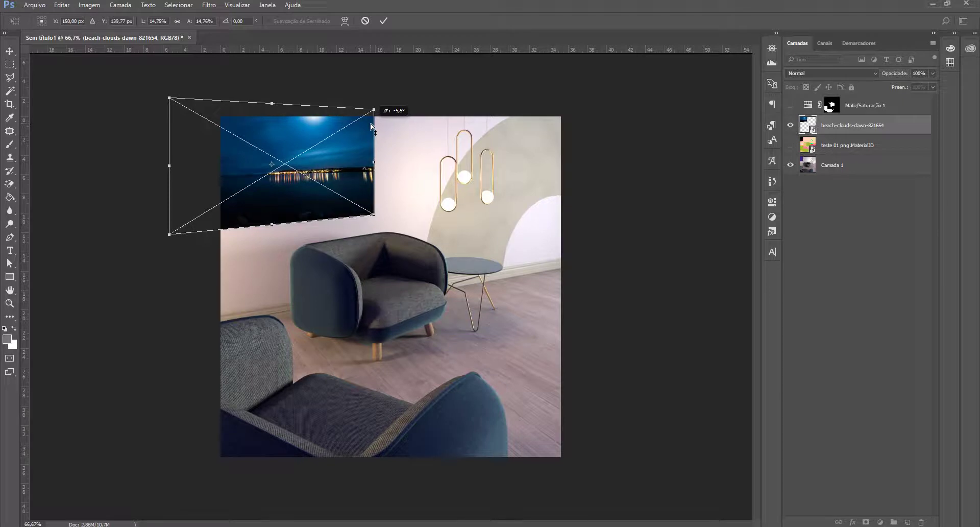
pyautogui.moveTo(370, 123); pyautogui.dragTo(370, 123)
pyautogui.moveTo(271, 139)
pyautogui.mouseDown()
pyautogui.moveTo(174, 140)
pyautogui.moveTo(261, 151)
pyautogui.mouseUp()
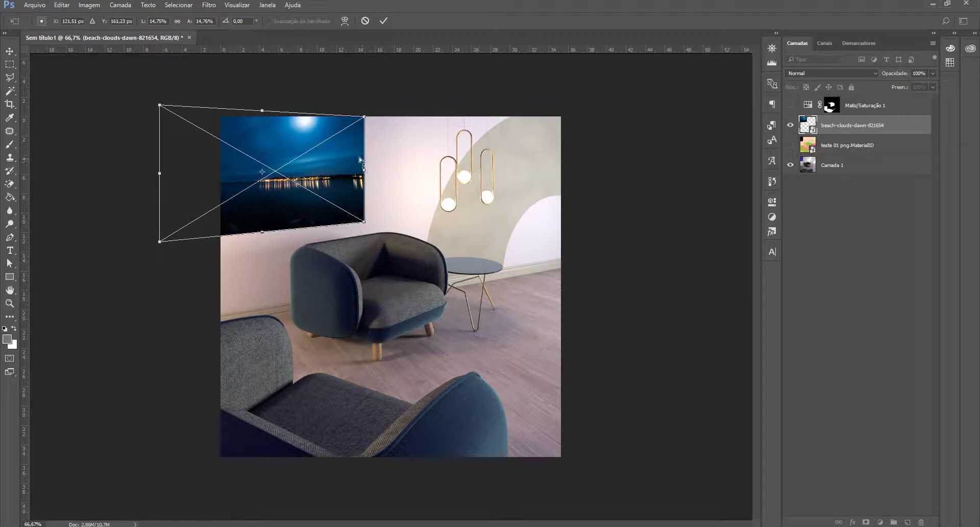
pyautogui.moveTo(297, 146); pyautogui.dragTo(288, 147)
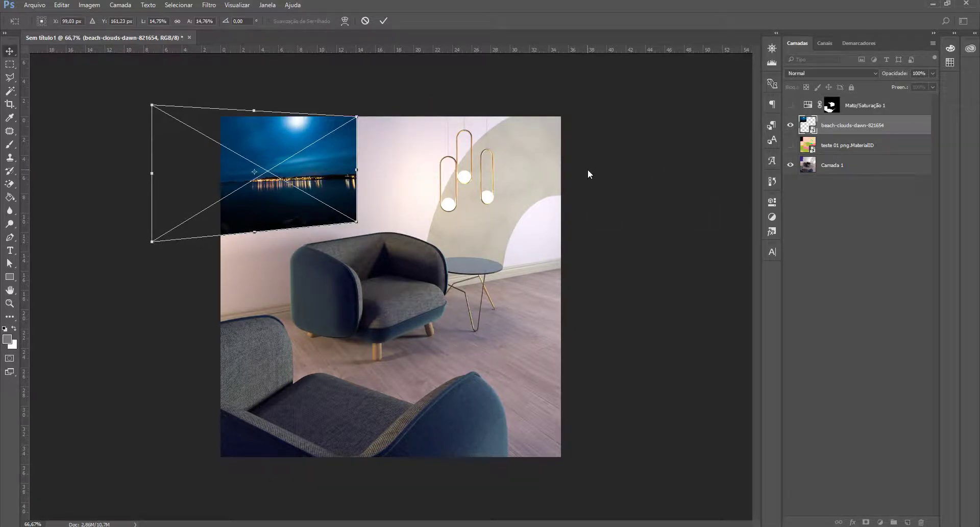
pyautogui.press('Return')
# With the beach image hidden and the MaterialID layer shown, select the black window area using the Magic Wand
pyautogui.click(790, 126)
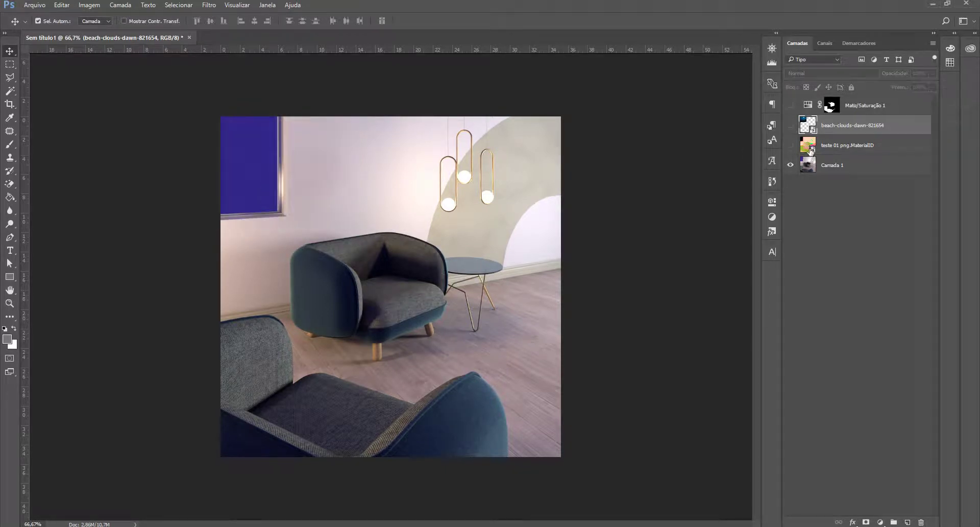
pyautogui.click(807, 144)
pyautogui.click(791, 145)
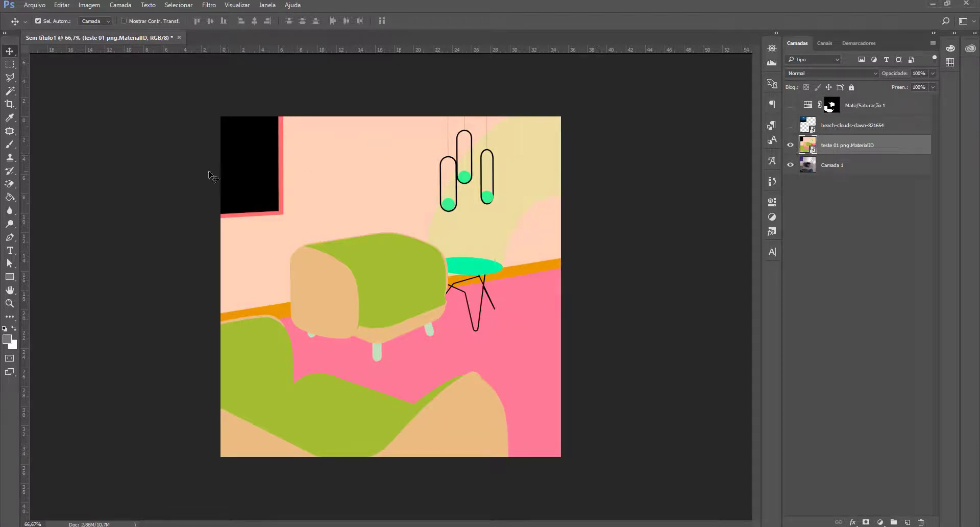
pyautogui.click(10, 91)
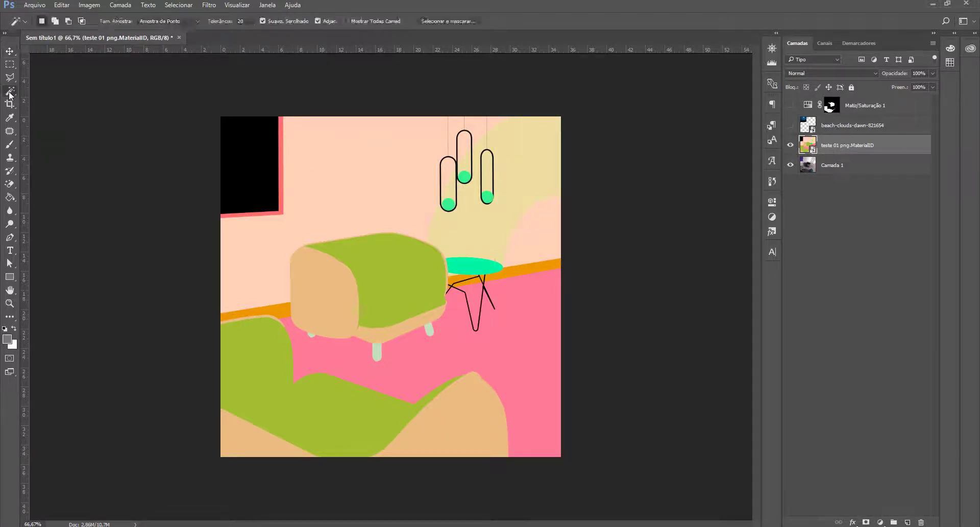
pyautogui.click(258, 170)
# Show the beach image layer again and add a layer mask to it from the window selection
pyautogui.click(791, 125)
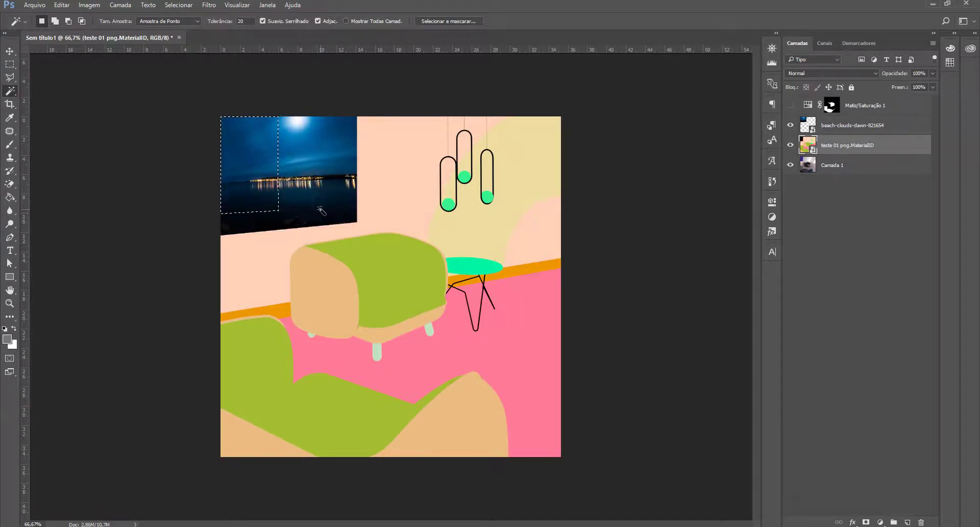
pyautogui.click(843, 131)
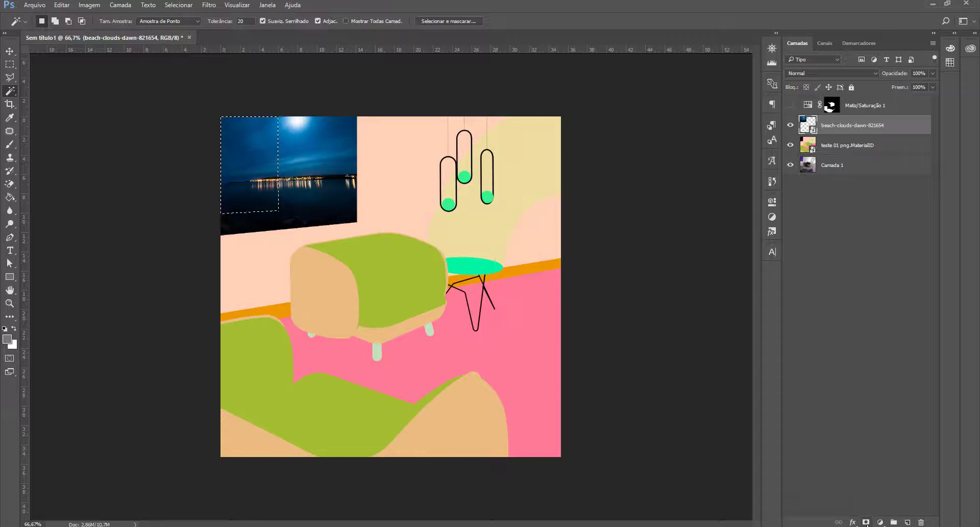
pyautogui.click(867, 522)
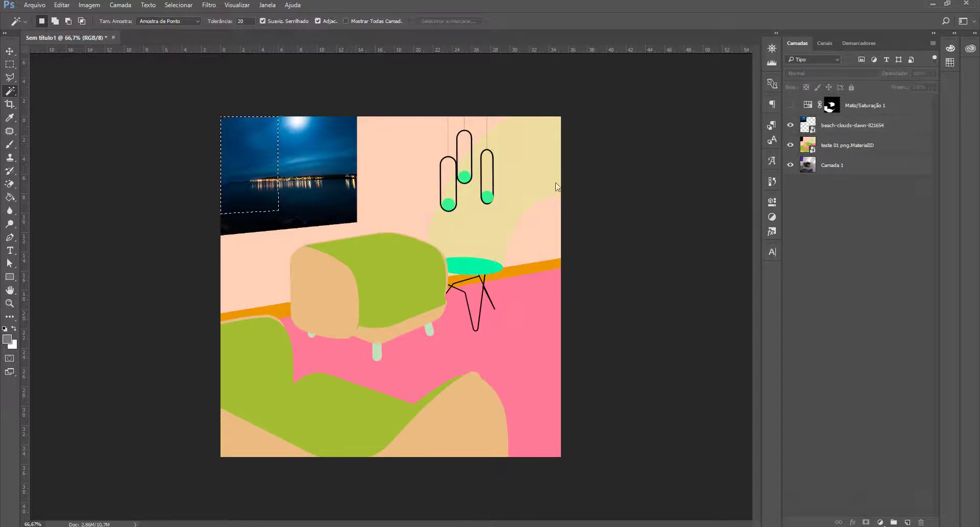
pyautogui.click(10, 51)
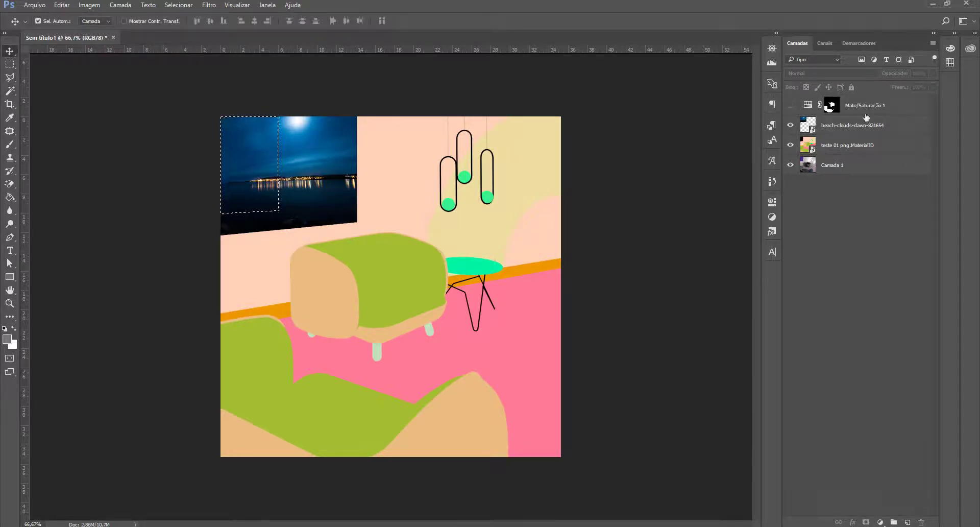
pyautogui.click(855, 131)
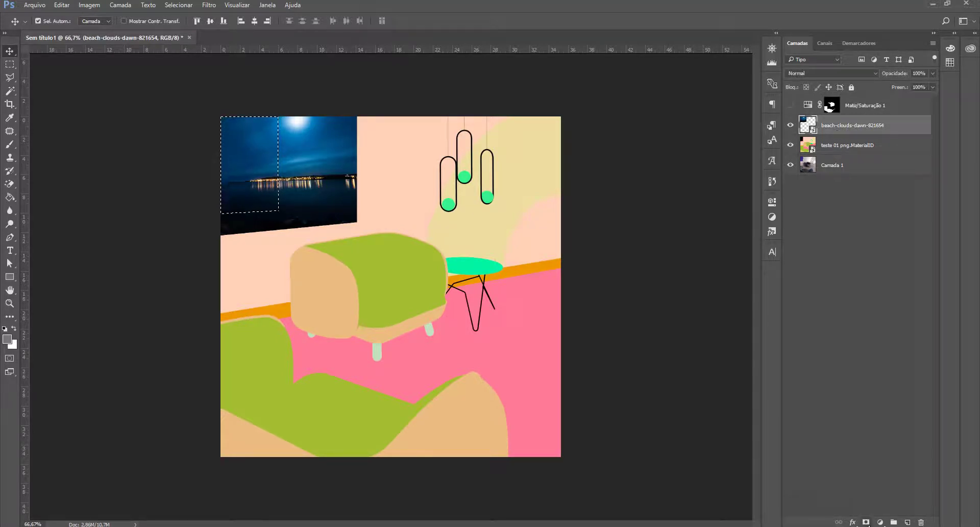
pyautogui.click(866, 522)
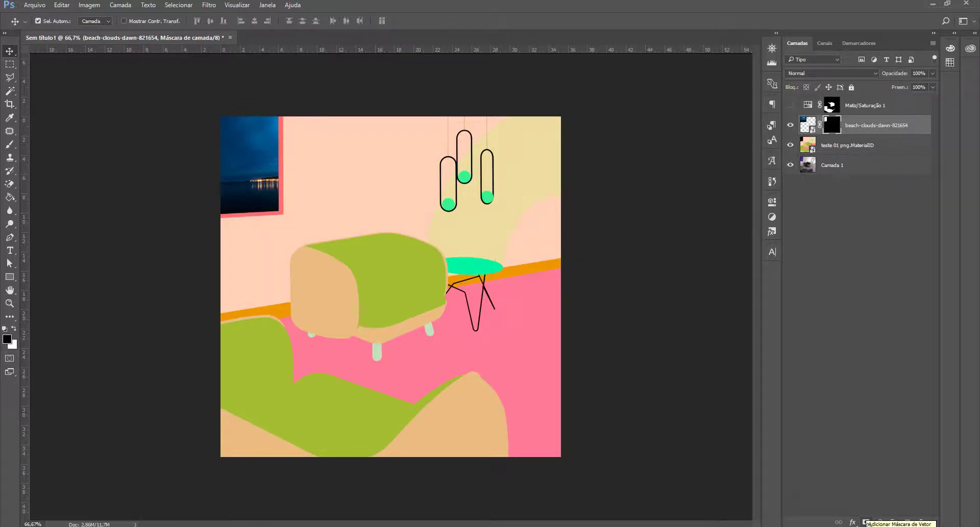
# Unlink the beach image from its layer mask and shift the image to the right within the window opening
pyautogui.click(819, 127)
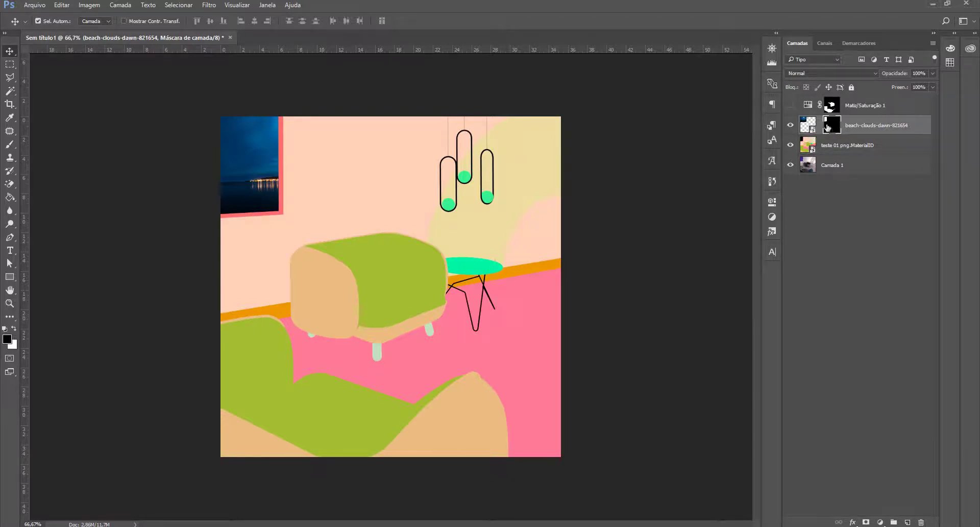
pyautogui.click(807, 128)
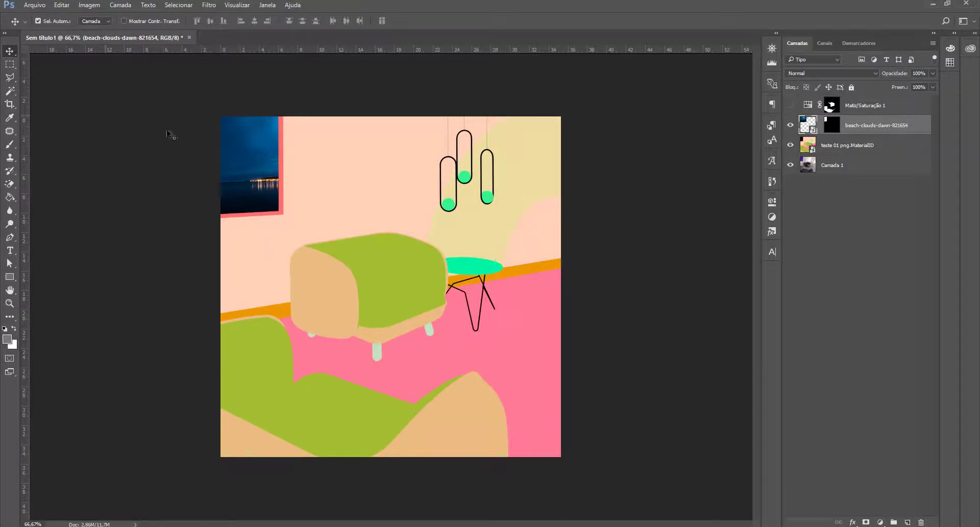
pyautogui.moveTo(249, 160); pyautogui.dragTo(313, 152)
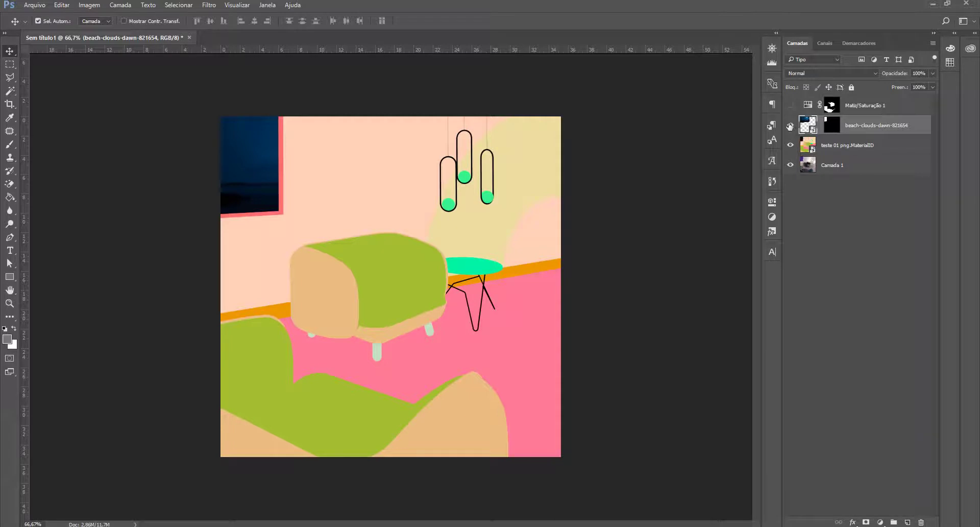
# Hide the MaterialID layer and make the image content of the beach-clouds-dawn-821654 layer active
pyautogui.click(852, 148)
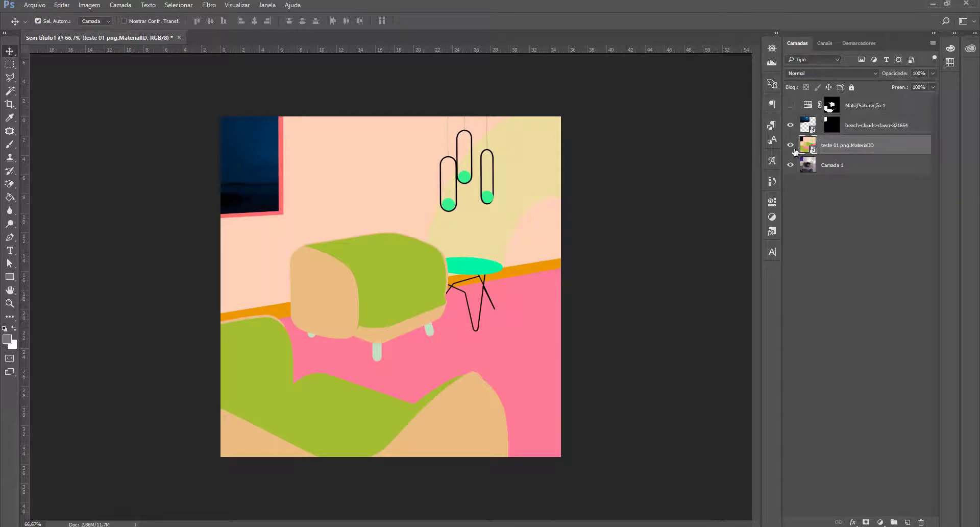
pyautogui.click(789, 145)
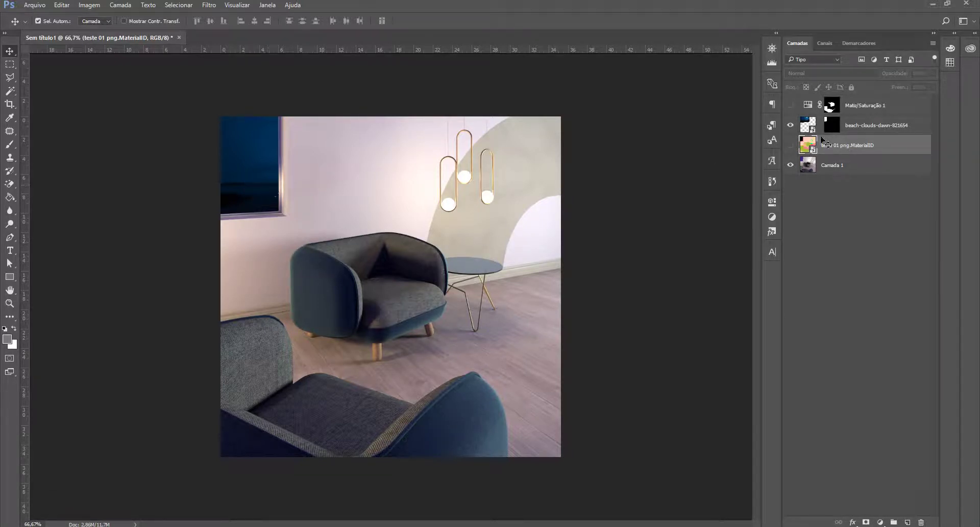
pyautogui.click(809, 126)
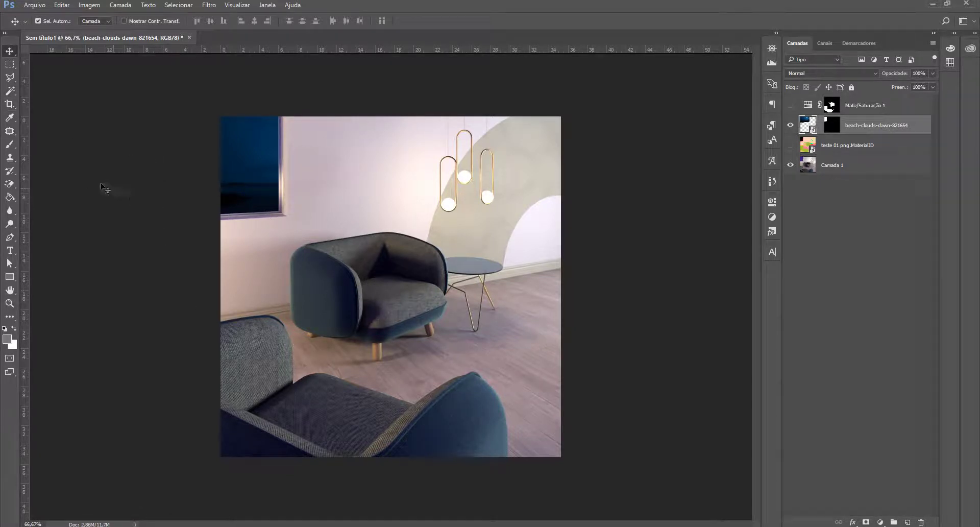
# Choose the Brush tool and set the foreground colour to the grey #727272
pyautogui.click(10, 146)
pyautogui.rightClick(10, 146)
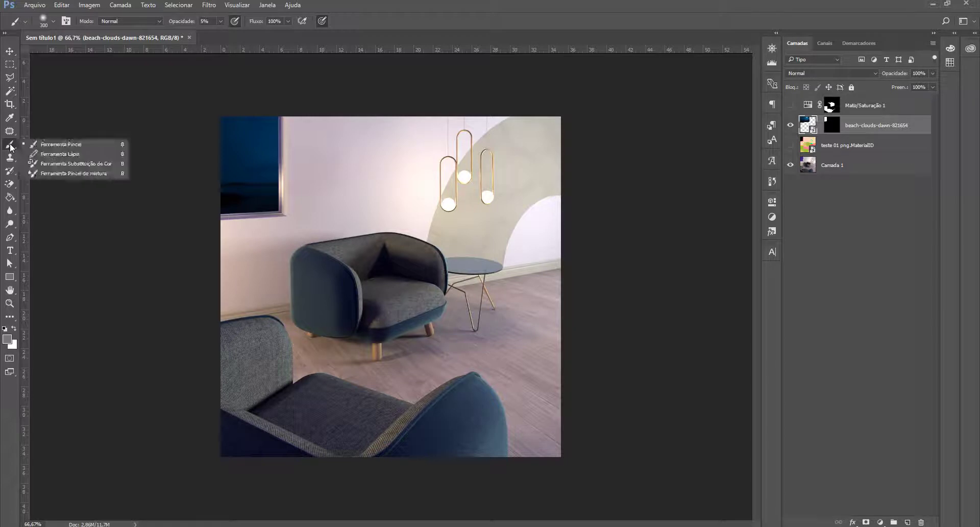
pyautogui.click(62, 145)
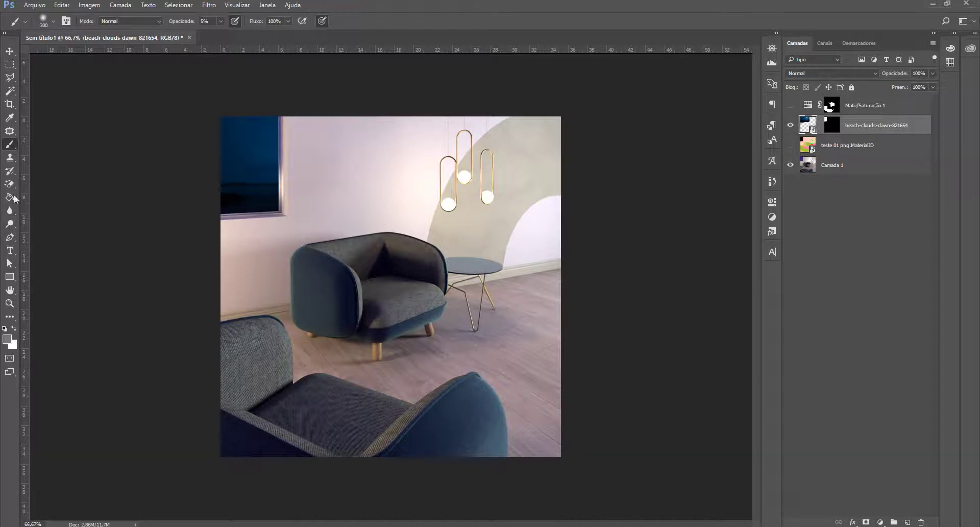
pyautogui.click(7, 341)
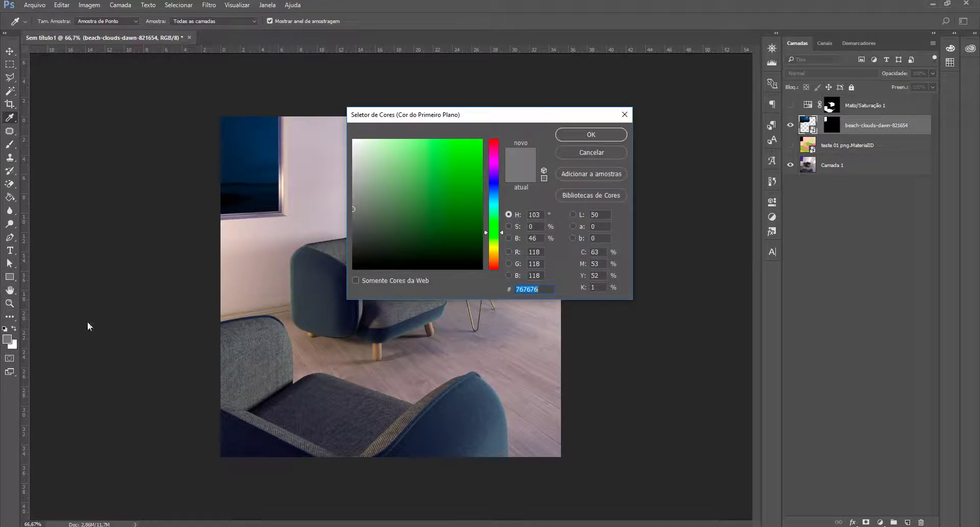
pyautogui.click(351, 204)
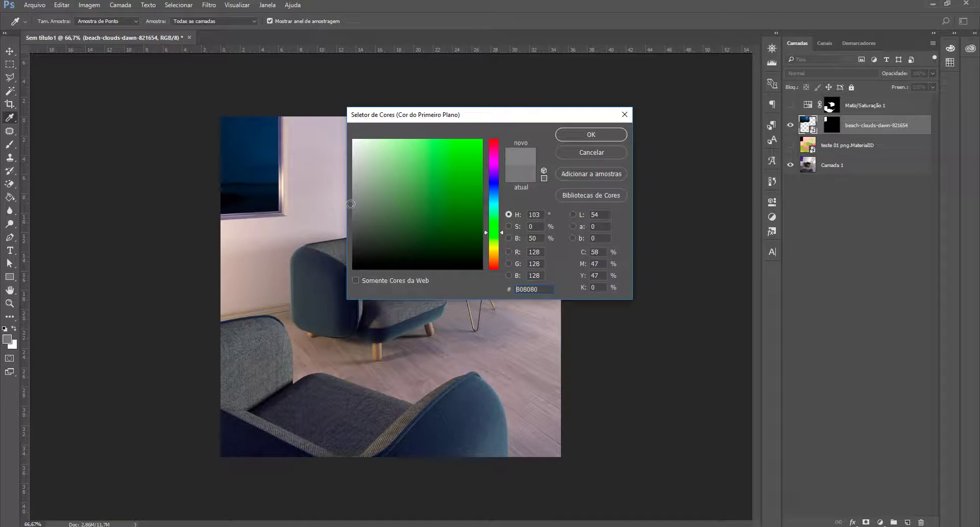
pyautogui.click(353, 211)
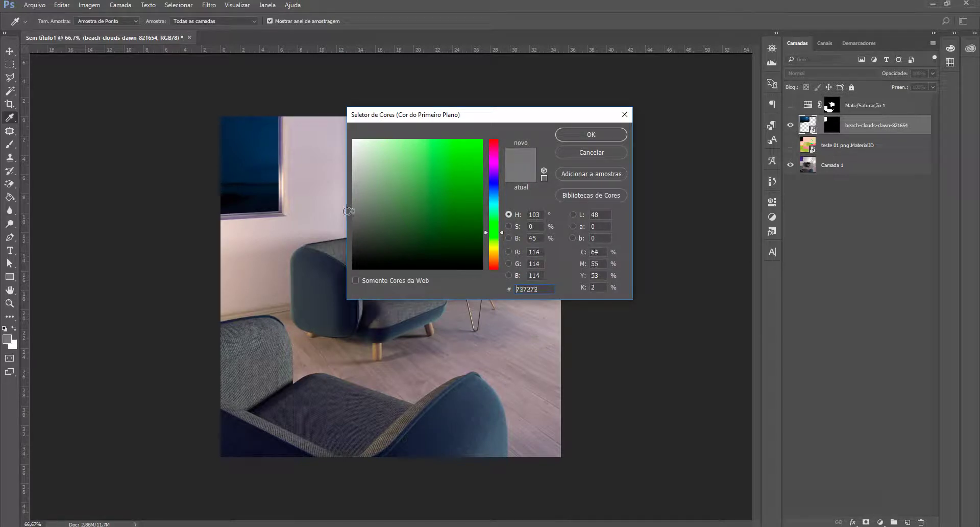
pyautogui.click(591, 134)
pyautogui.press('b')
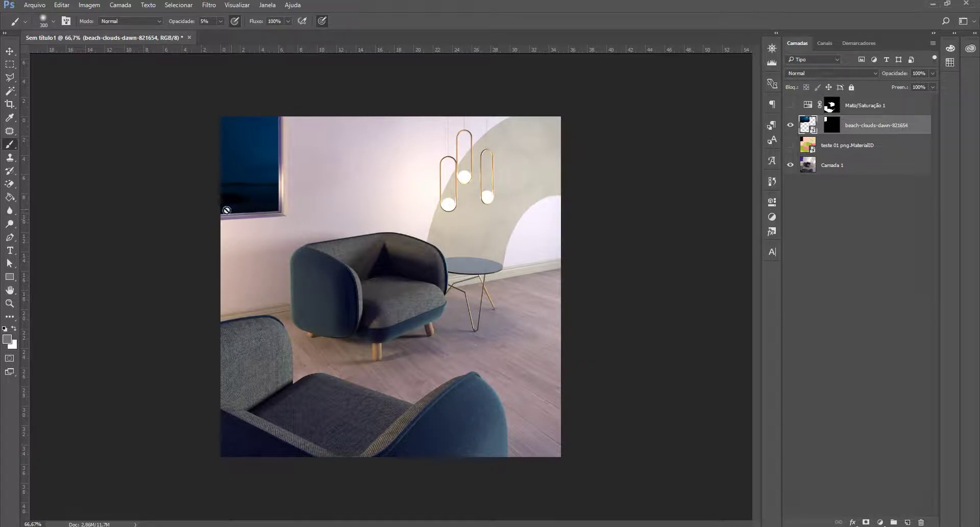
# Rasterize the beach-clouds-dawn-821654 smart object layer
pyautogui.rightClick(812, 127)
pyautogui.click(809, 128)
pyautogui.rightClick(866, 126)
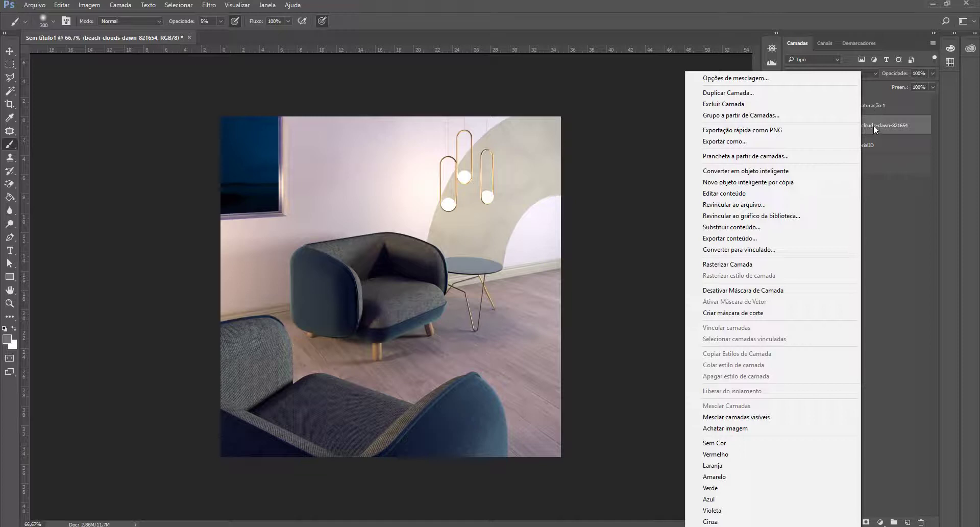
pyautogui.click(886, 127)
pyautogui.rightClick(885, 127)
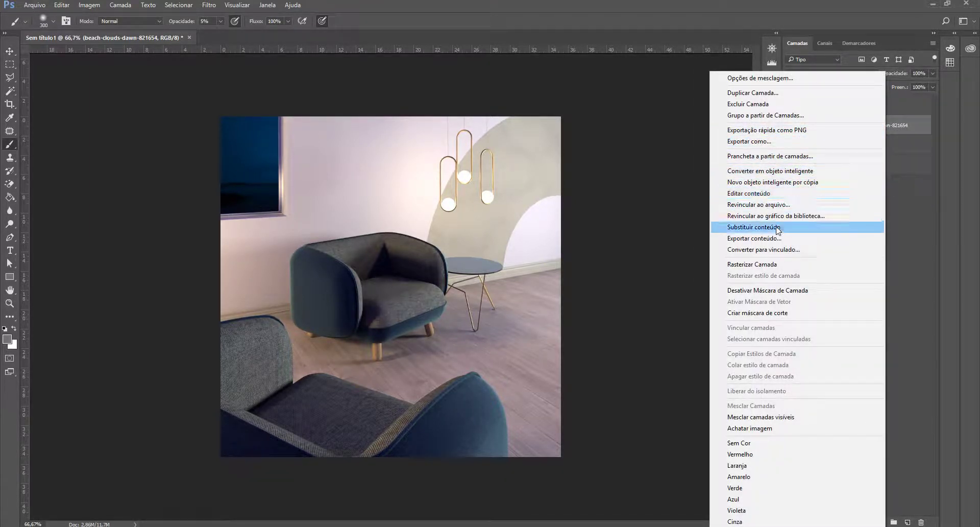
pyautogui.click(772, 265)
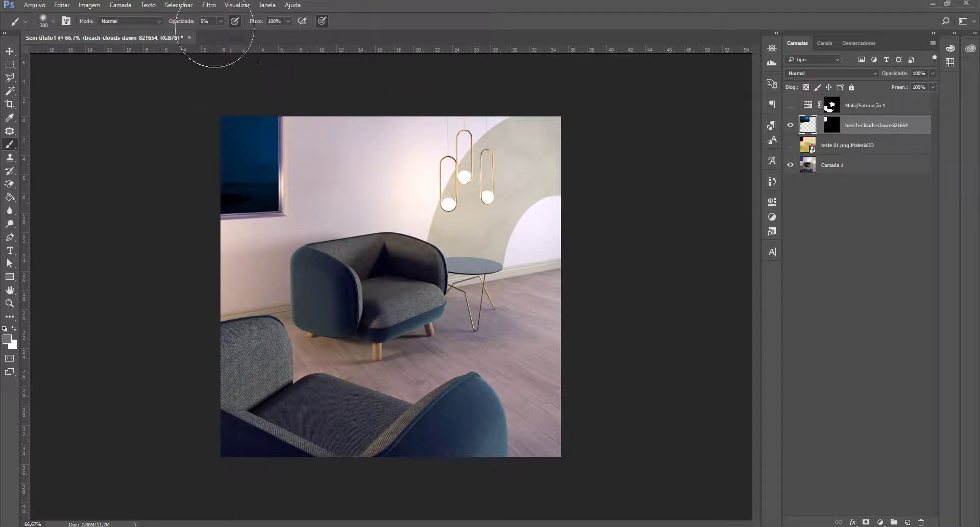
# Set a large soft round brush at 10% opacity and lighten the night-sea image in the window with a grey haze
pyautogui.click(187, 23)
pyautogui.press('Return')
pyautogui.press('[')
pyautogui.rightClick(234, 223)
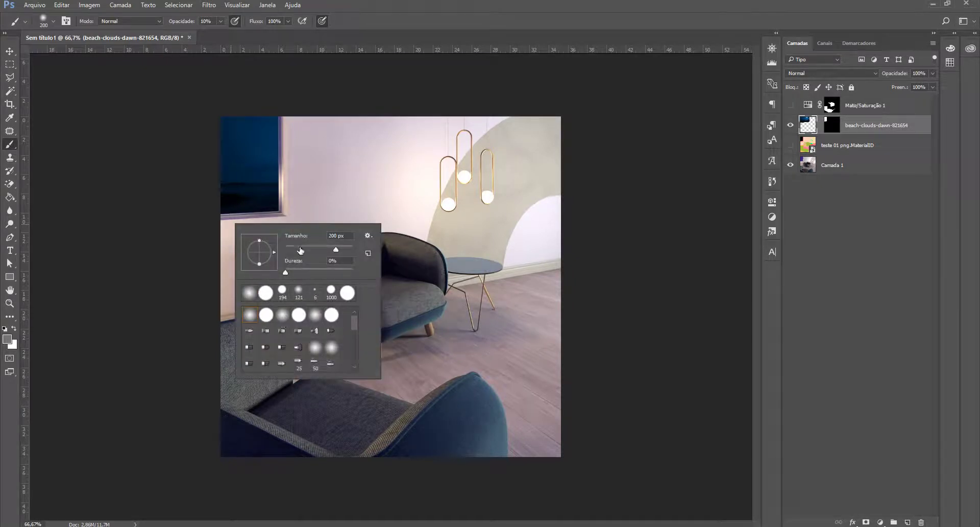
pyautogui.click(251, 318)
pyautogui.moveTo(332, 245); pyautogui.dragTo(337, 248)
pyautogui.moveTo(346, 249); pyautogui.dragTo(347, 251)
pyautogui.press('Return')
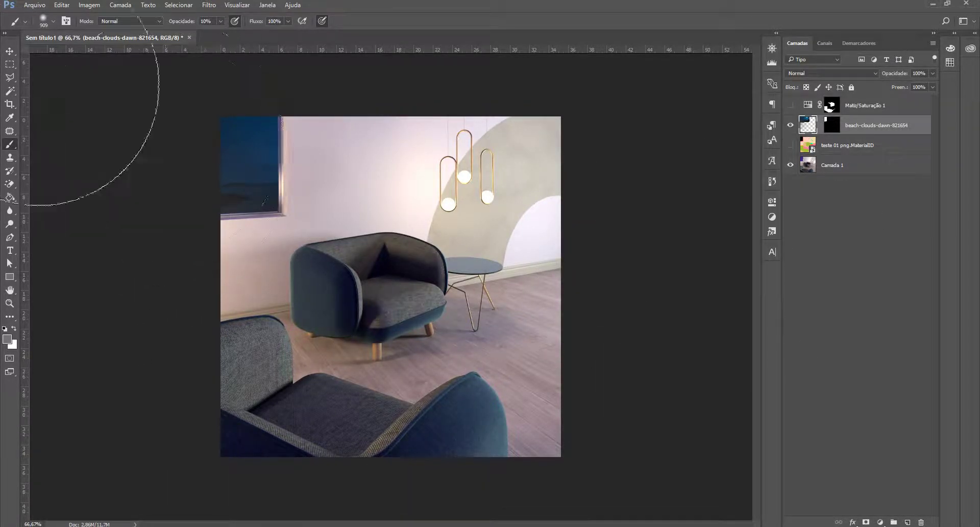
# Show the Matiz/Saturação 1 layer and stamp all visible layers into a new layer above it
pyautogui.click(9, 51)
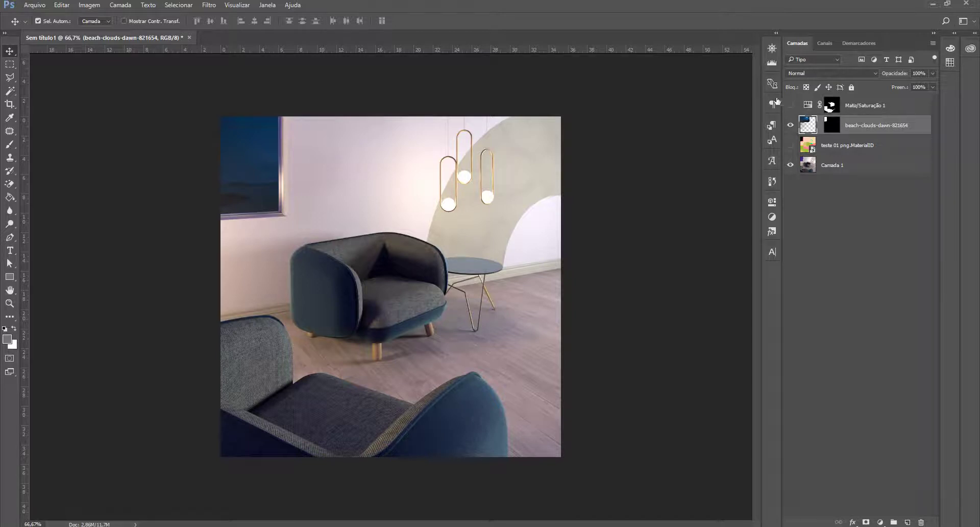
pyautogui.click(789, 126)
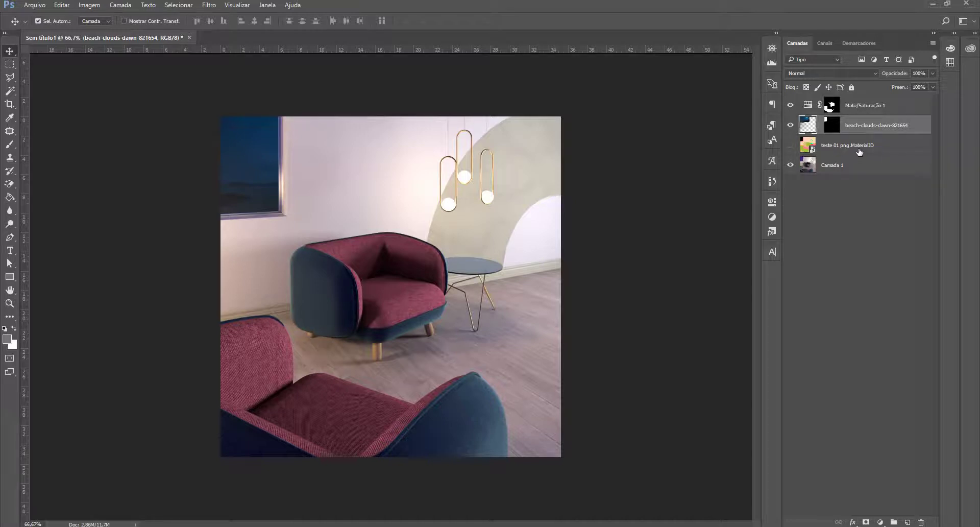
pyautogui.click(839, 173)
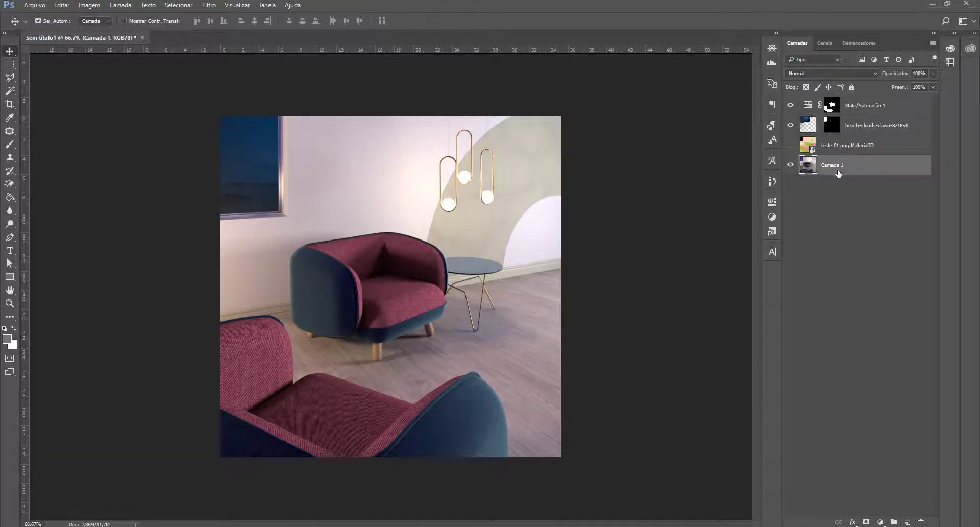
pyautogui.click(868, 130)
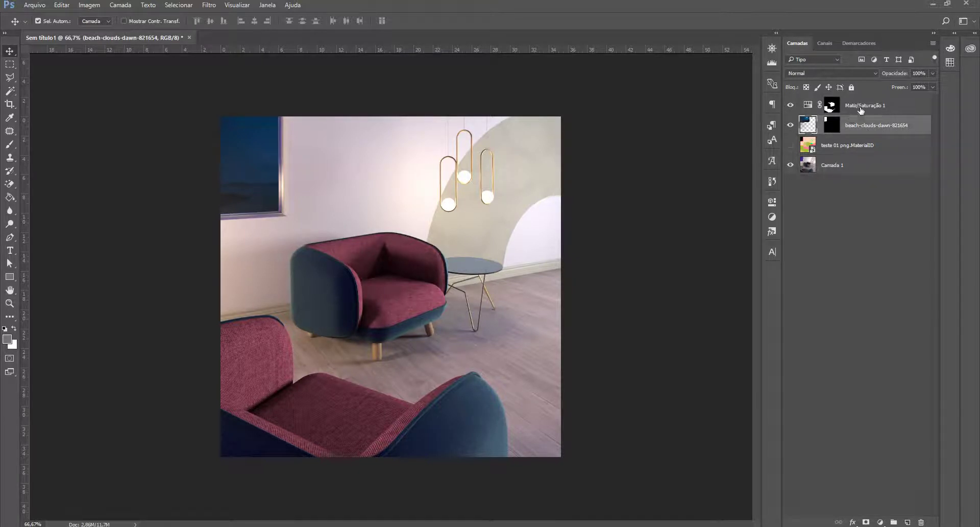
pyautogui.click(862, 112)
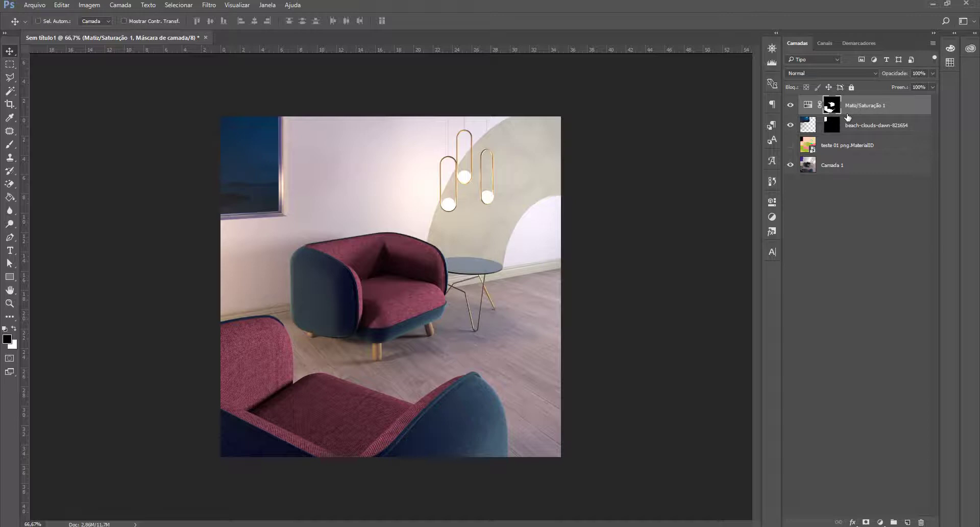
pyautogui.moveTo(847, 116); pyautogui.dragTo(842, 115)
pyautogui.hotkey('ctrl', 'shift', 'alt', 'e')
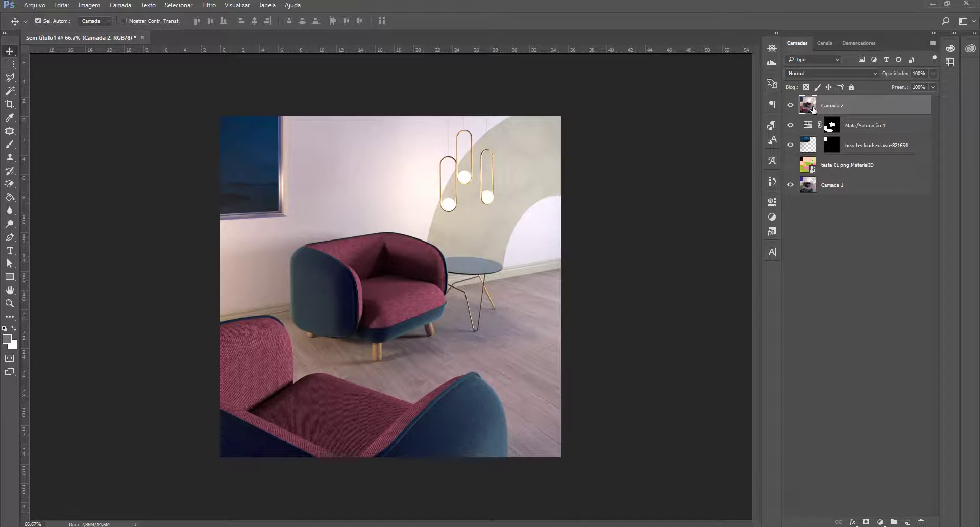
# Hide the Matiz/Saturação 1 and beach layers and toggle the merged layer to compare it with the original render
pyautogui.click(790, 145)
pyautogui.click(790, 105)
pyautogui.click(790, 106)
pyautogui.click(791, 105)
pyautogui.click(791, 106)
pyautogui.click(791, 106)
pyautogui.click(791, 105)
# Open the Camera Raw filter on the merged layer and set Clarity to +20
pyautogui.click(208, 6)
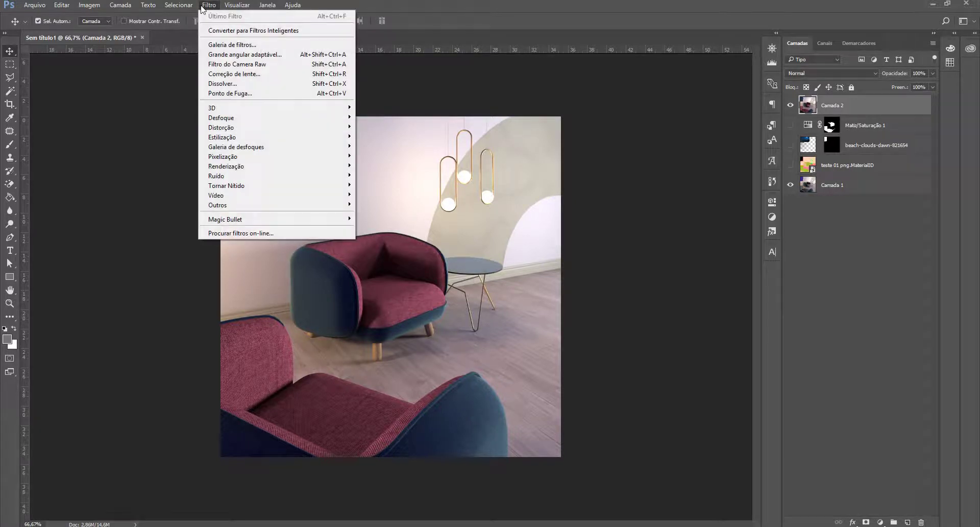
pyautogui.moveTo(250, 129)
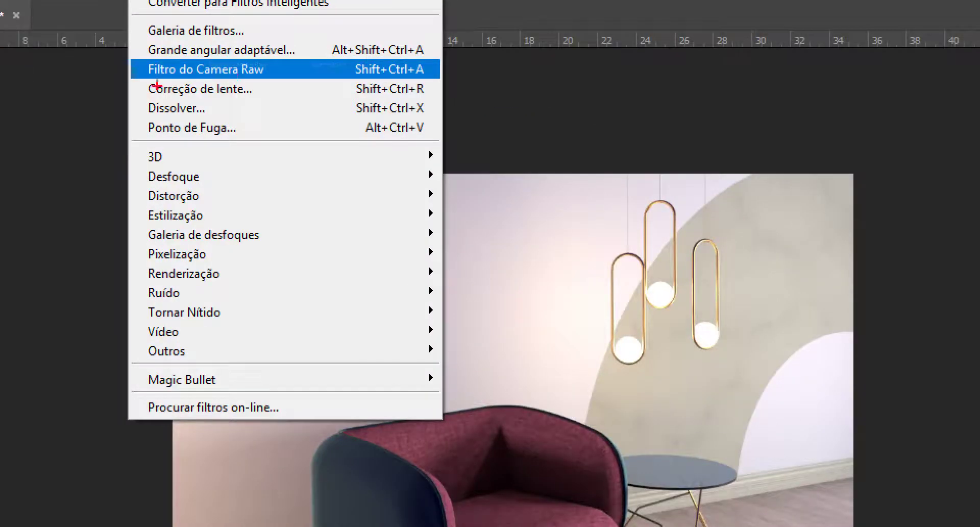
pyautogui.moveTo(194, 66); pyautogui.dragTo(283, 73)
pyautogui.click(226, 69)
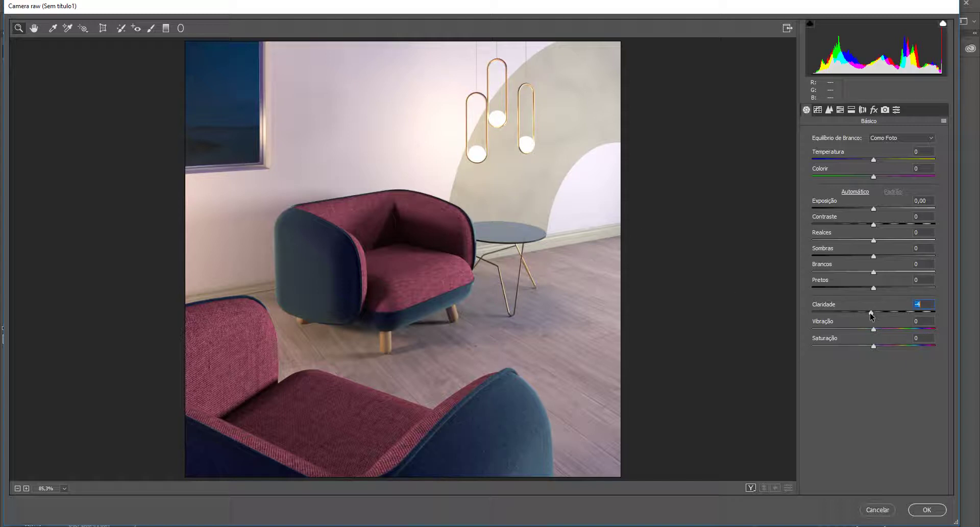
pyautogui.moveTo(870, 313)
pyautogui.mouseDown()
pyautogui.moveTo(834, 314)
pyautogui.moveTo(939, 317)
pyautogui.moveTo(881, 314)
pyautogui.mouseUp()
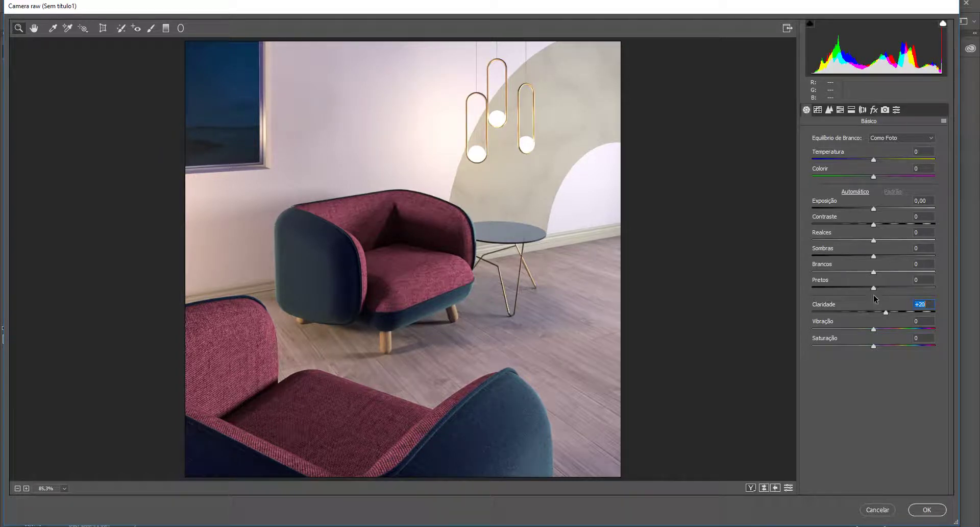
# Set Contrast to -27, Exposure to +0.65 and Highlights to -53 in the basic adjustments
pyautogui.moveTo(874, 226); pyautogui.dragTo(858, 240)
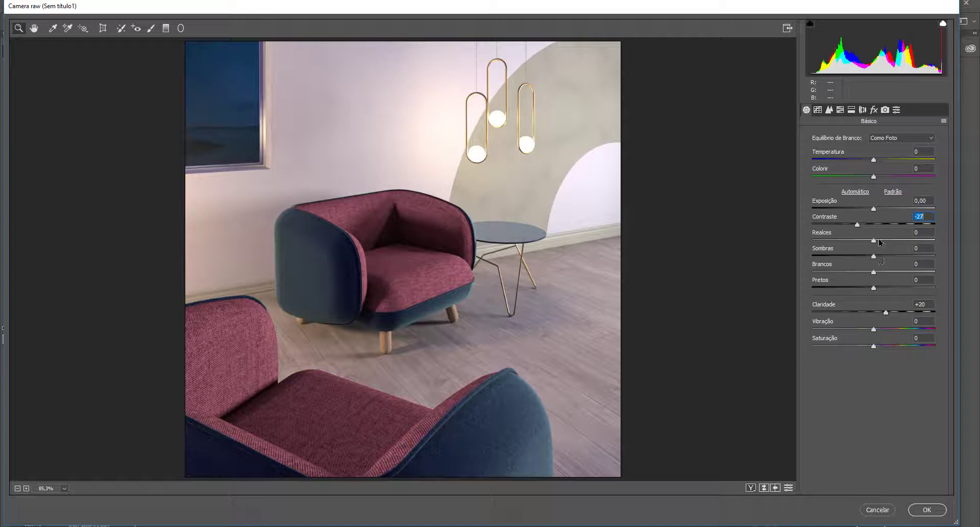
pyautogui.moveTo(874, 208); pyautogui.dragTo(883, 209)
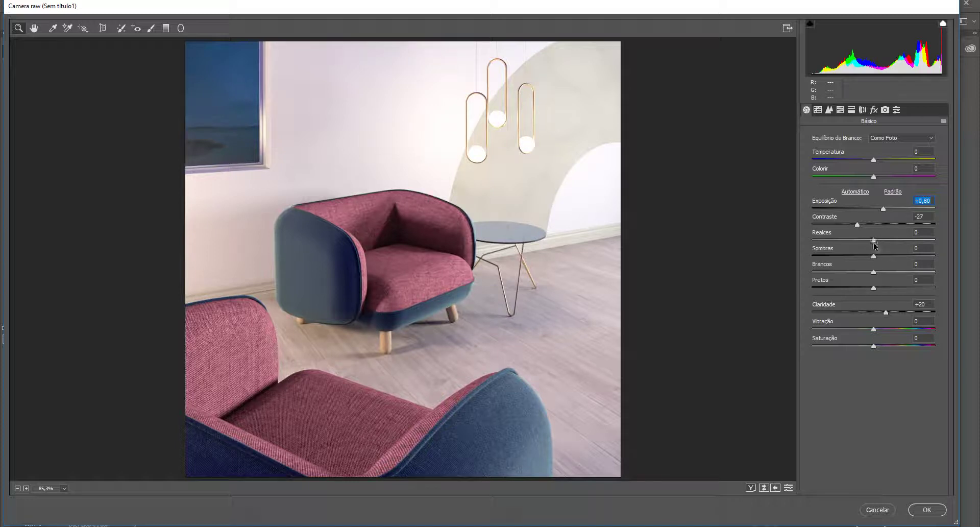
pyautogui.moveTo(876, 244); pyautogui.dragTo(843, 236)
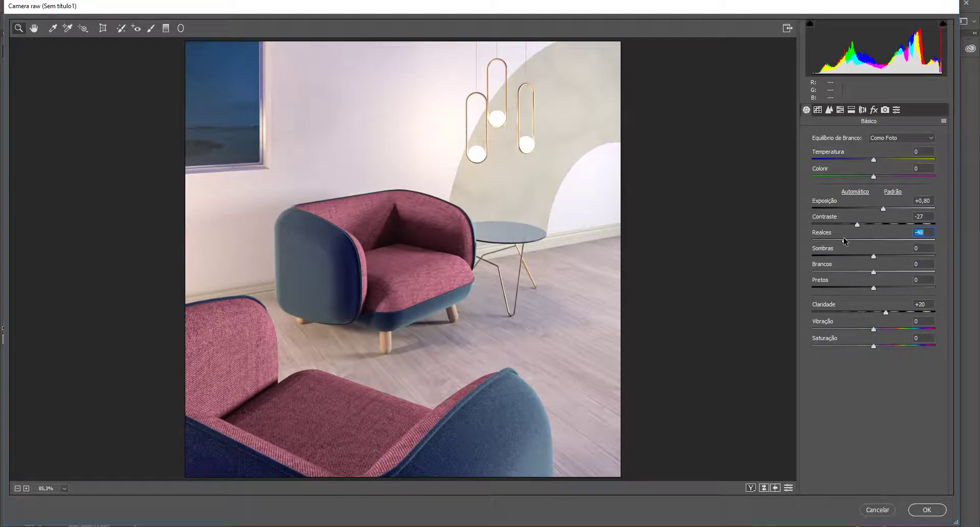
pyautogui.click(883, 210)
pyautogui.moveTo(884, 209); pyautogui.dragTo(883, 209)
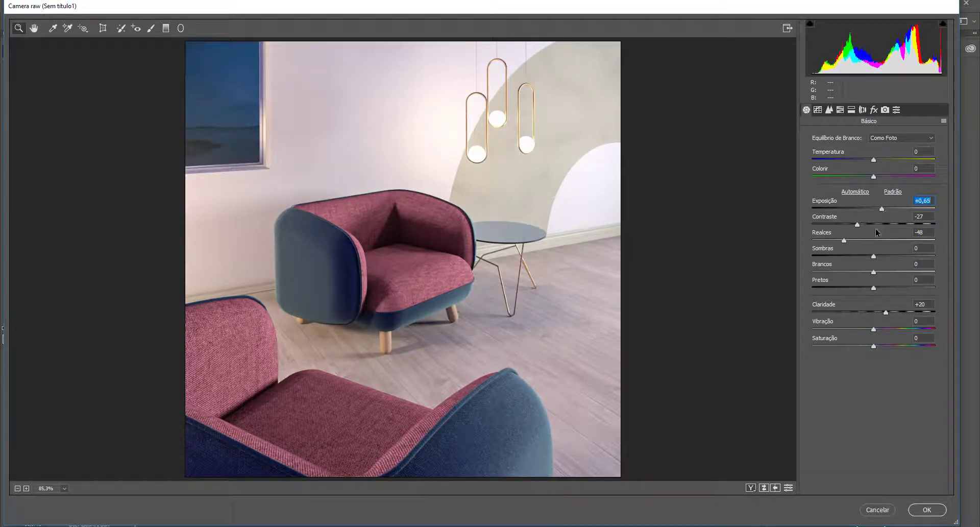
pyautogui.moveTo(845, 243); pyautogui.dragTo(841, 238)
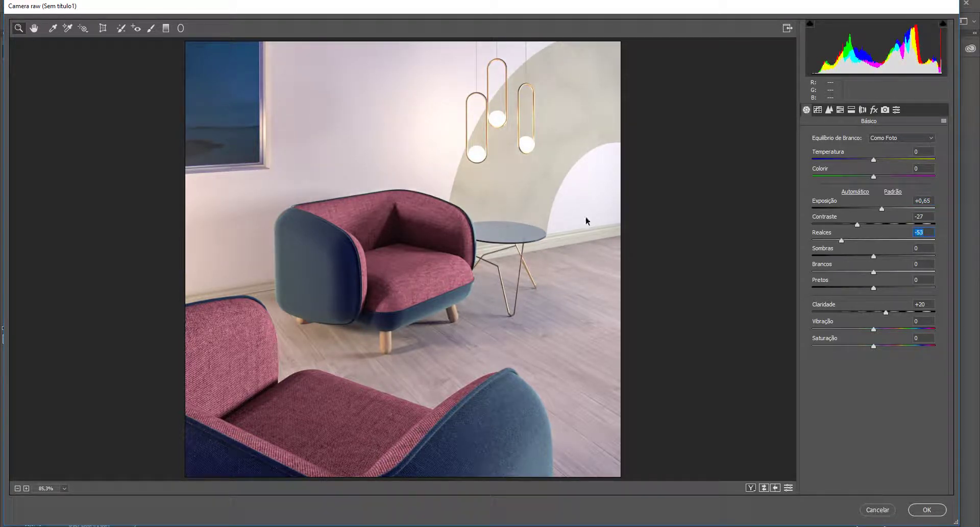
# Test Exposure +1.40 with Highlights -19 on a close view of the pendant lamps, and reduce them to +0.40 and -43
pyautogui.click(515, 161)
pyautogui.click(547, 179)
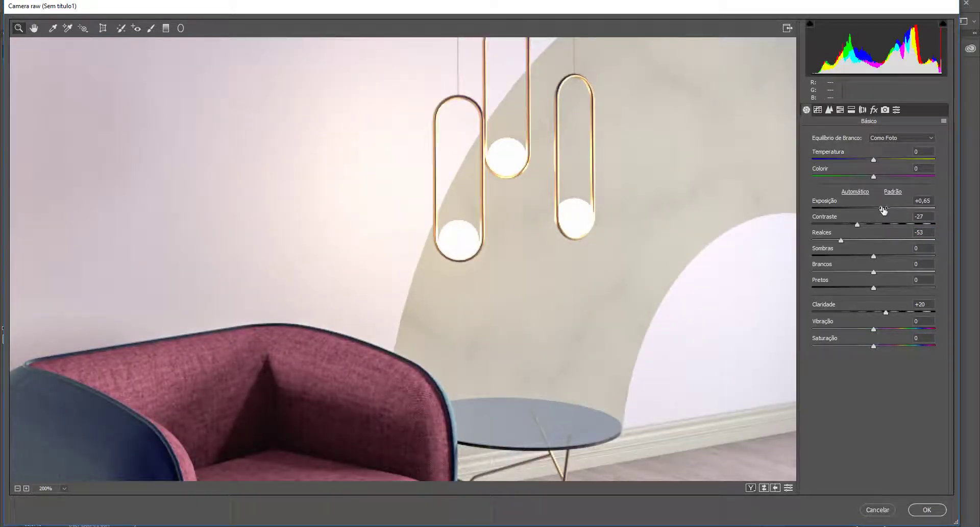
pyautogui.moveTo(881, 209); pyautogui.dragTo(892, 209)
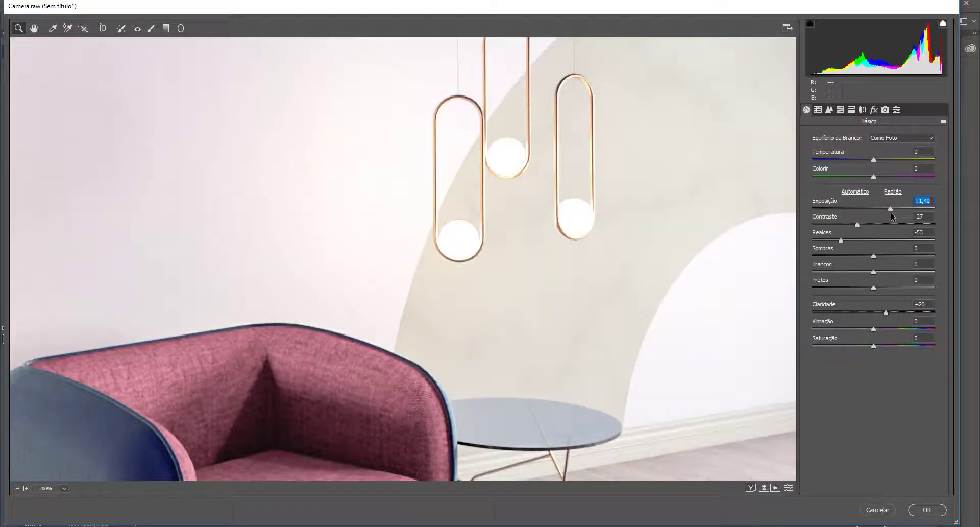
pyautogui.moveTo(841, 243); pyautogui.dragTo(862, 239)
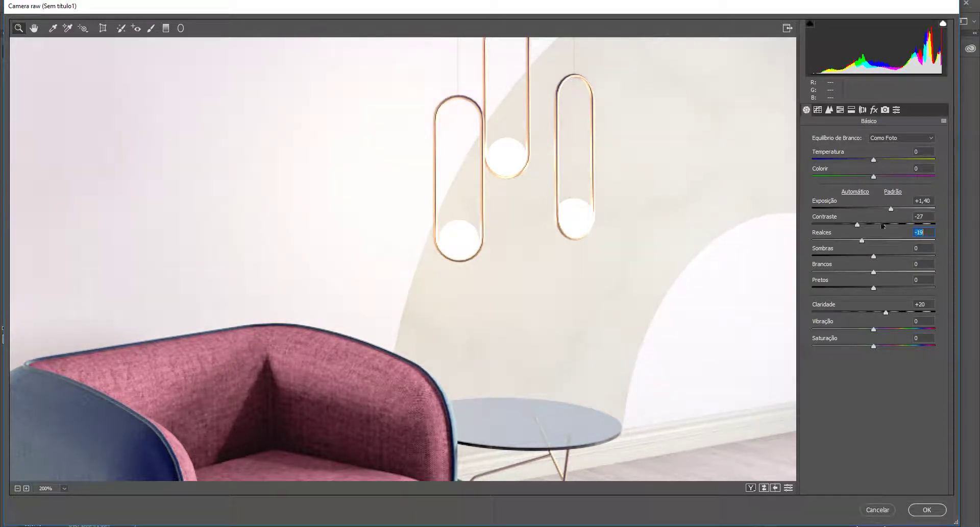
pyautogui.moveTo(890, 209); pyautogui.dragTo(878, 211)
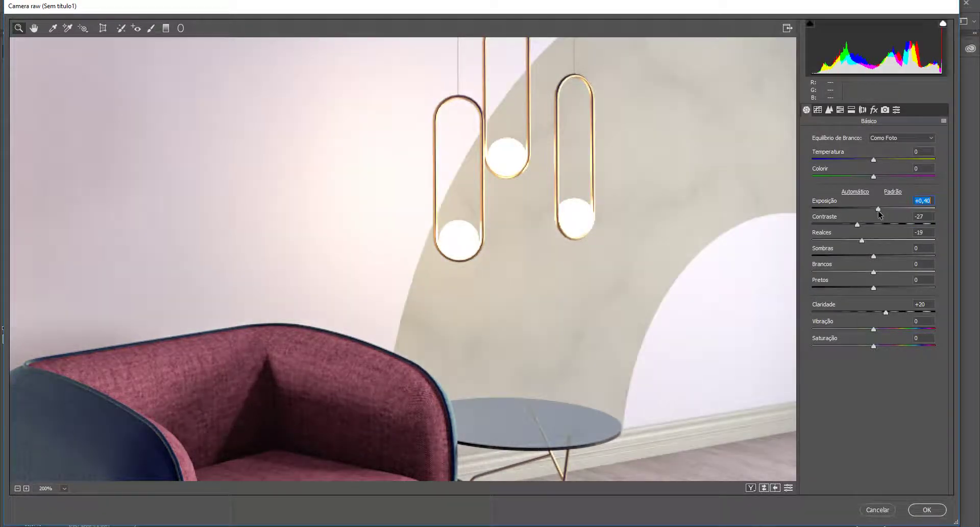
pyautogui.click(861, 240)
pyautogui.moveTo(861, 240); pyautogui.dragTo(845, 243)
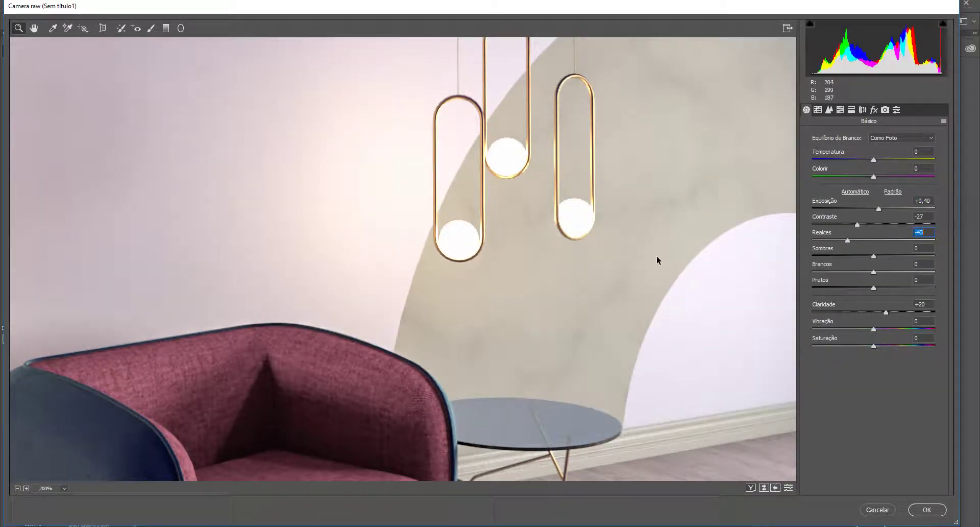
# Set Exposure to +0.55 and Highlights to -67 while viewing the whole image
pyautogui.scroll(-2, 598, 286)
pyautogui.scroll(-5, 569, 292)
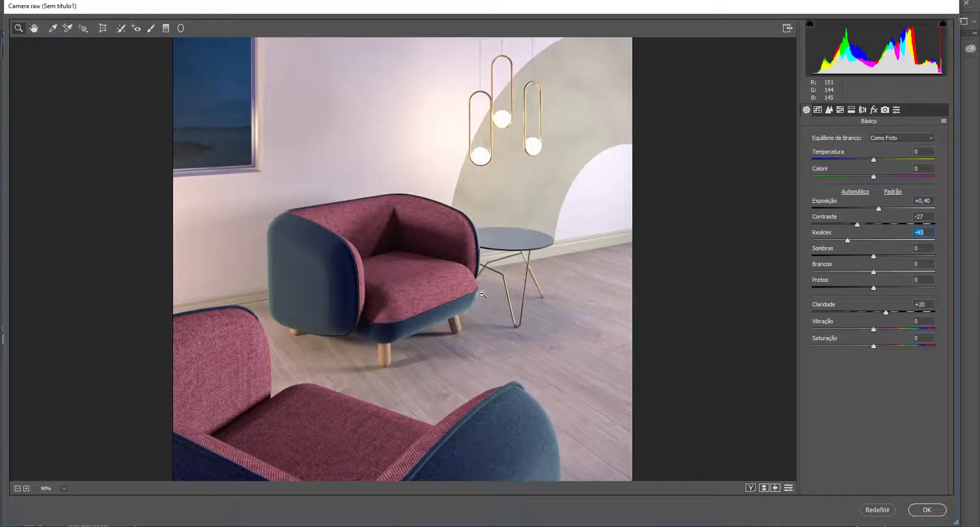
pyautogui.scroll(-1, 482, 291)
pyautogui.scroll(-2, 481, 367)
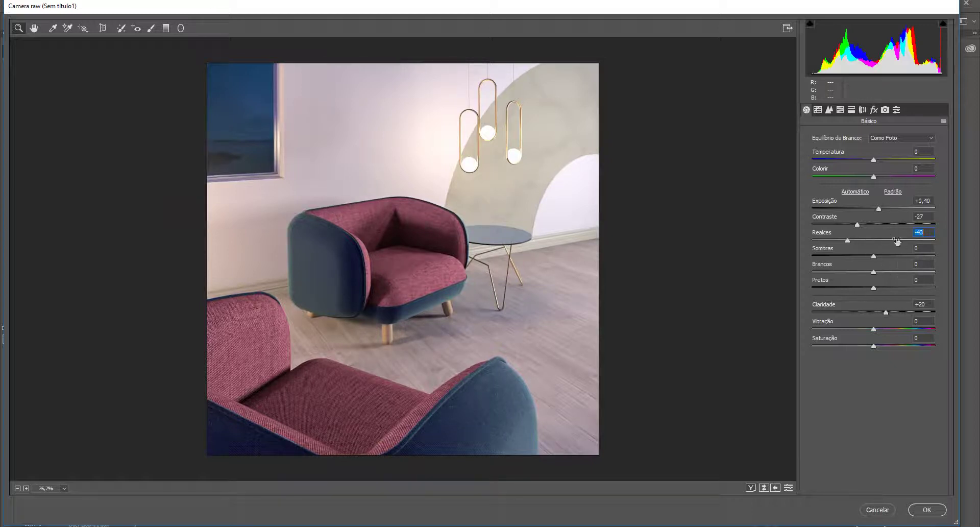
pyautogui.moveTo(878, 209); pyautogui.dragTo(880, 209)
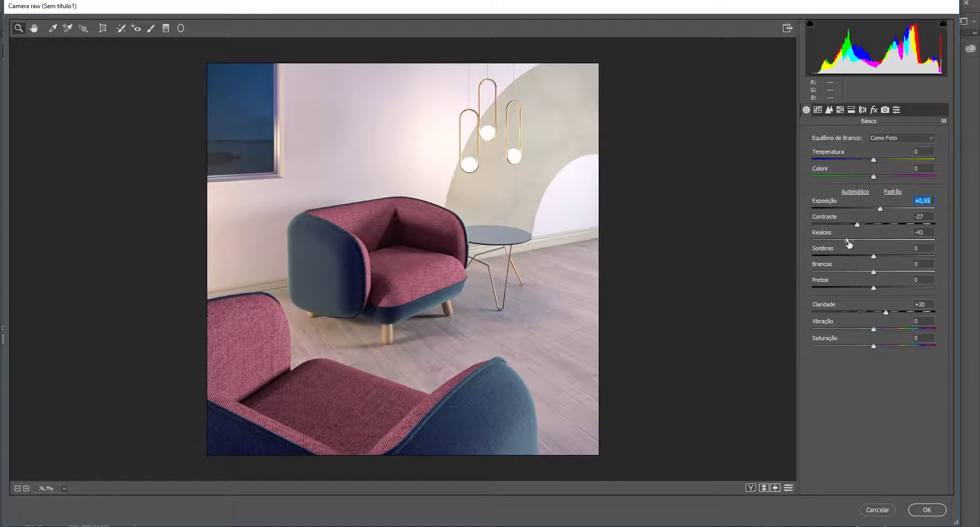
pyautogui.moveTo(847, 243); pyautogui.dragTo(833, 241)
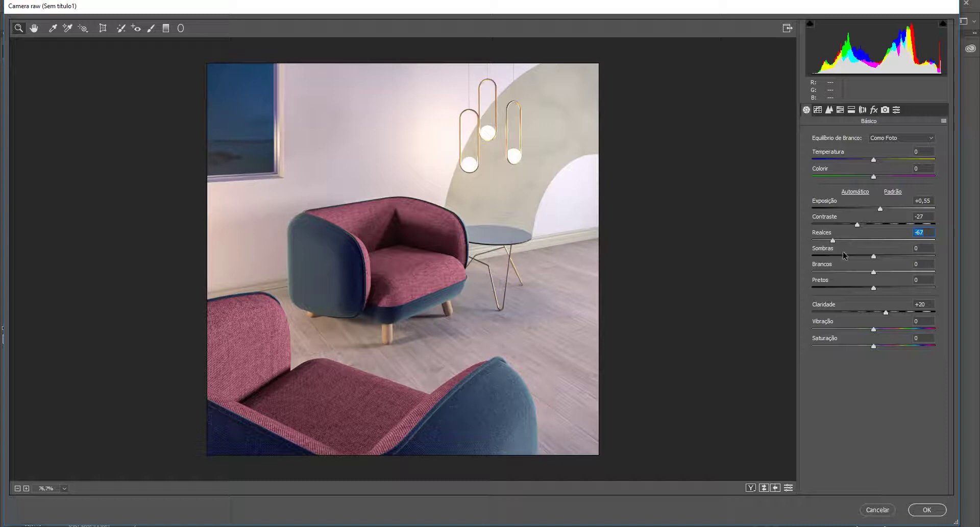
# Try a Shadows change and reset it to 0, and try Vibrance at -16 and a different Saturation
pyautogui.moveTo(872, 259)
pyautogui.mouseDown()
pyautogui.moveTo(849, 254)
pyautogui.moveTo(880, 258)
pyautogui.moveTo(870, 262)
pyautogui.mouseUp()
pyautogui.write('0')
pyautogui.moveTo(874, 329); pyautogui.dragTo(863, 324)
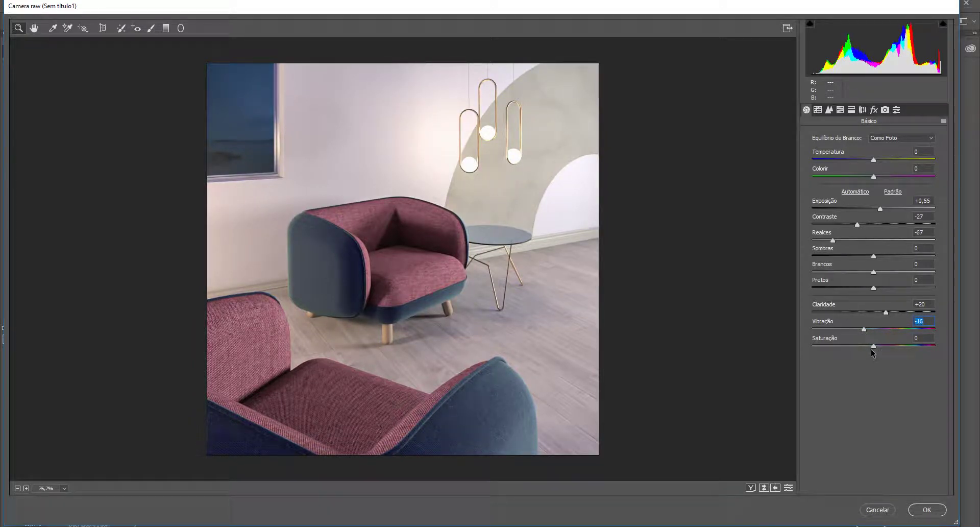
pyautogui.moveTo(873, 347)
pyautogui.mouseDown()
pyautogui.moveTo(847, 346)
pyautogui.moveTo(893, 347)
pyautogui.moveTo(884, 352)
pyautogui.moveTo(865, 350)
pyautogui.moveTo(864, 330)
pyautogui.moveTo(893, 337)
pyautogui.moveTo(846, 344)
pyautogui.moveTo(866, 348)
pyautogui.mouseUp()
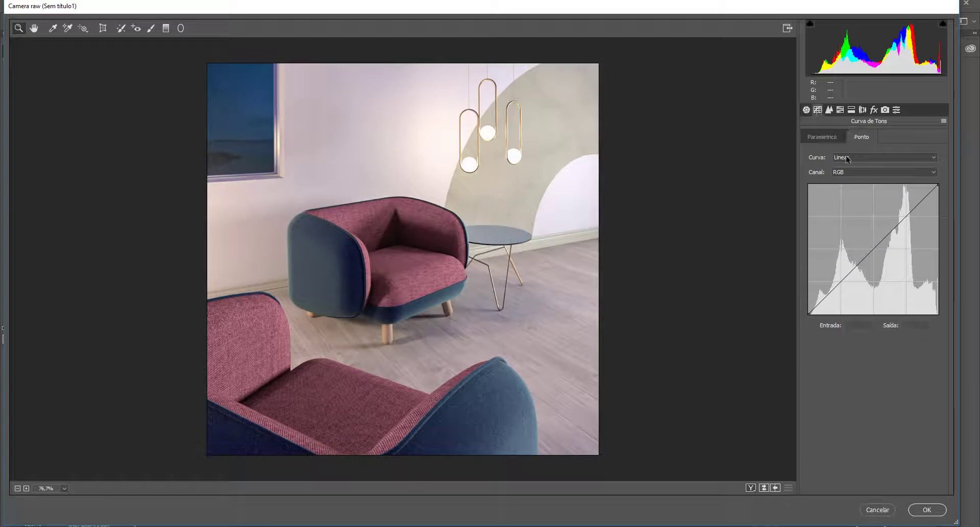
# Try the Contraste Médio and Contraste Intenso point curve presets and return the tone curve to Linear
pyautogui.click(844, 159)
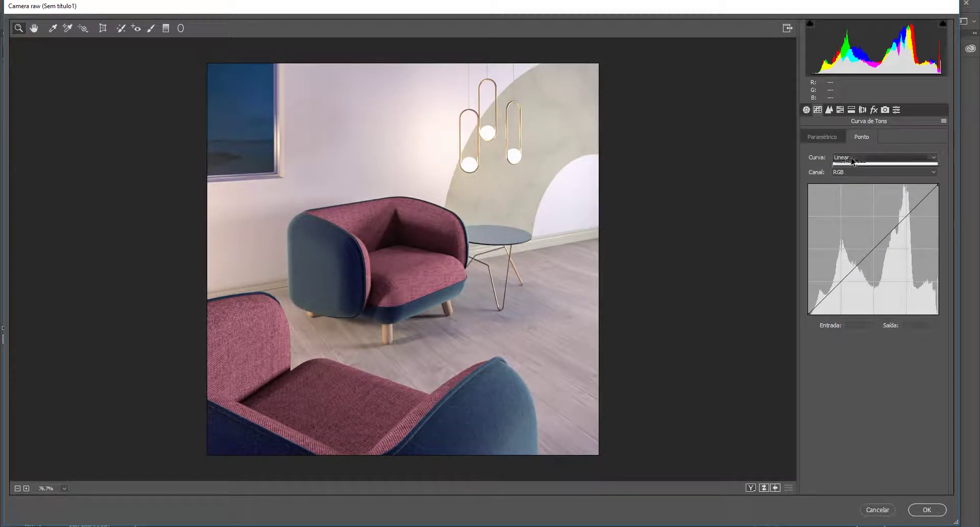
pyautogui.click(861, 175)
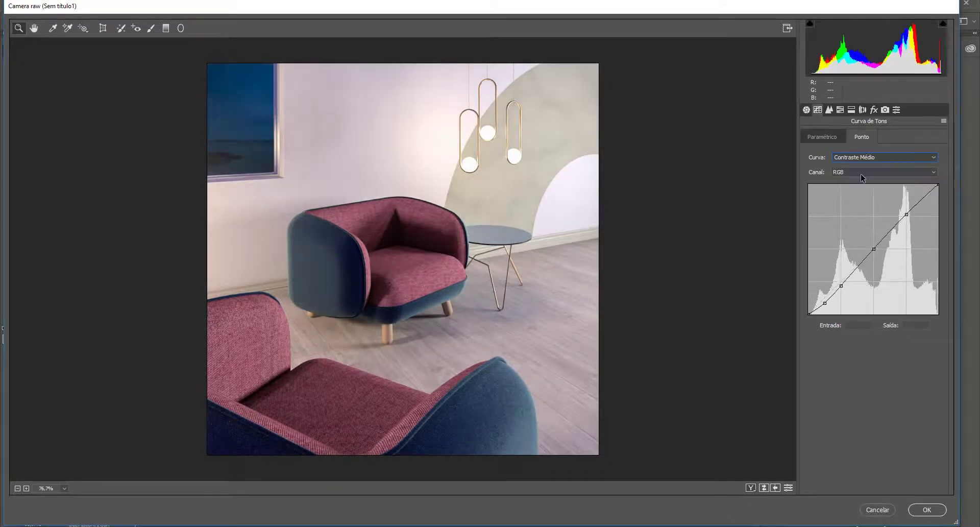
pyautogui.click(859, 158)
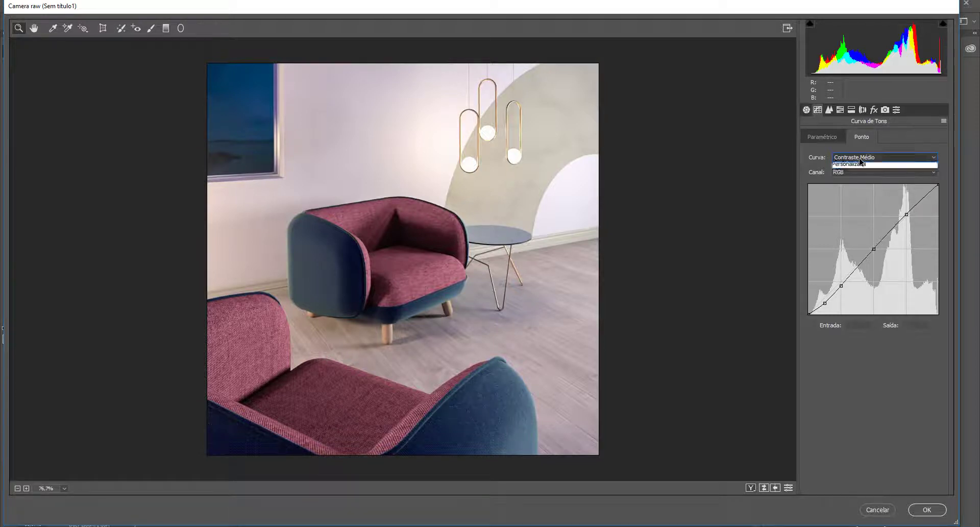
pyautogui.click(862, 182)
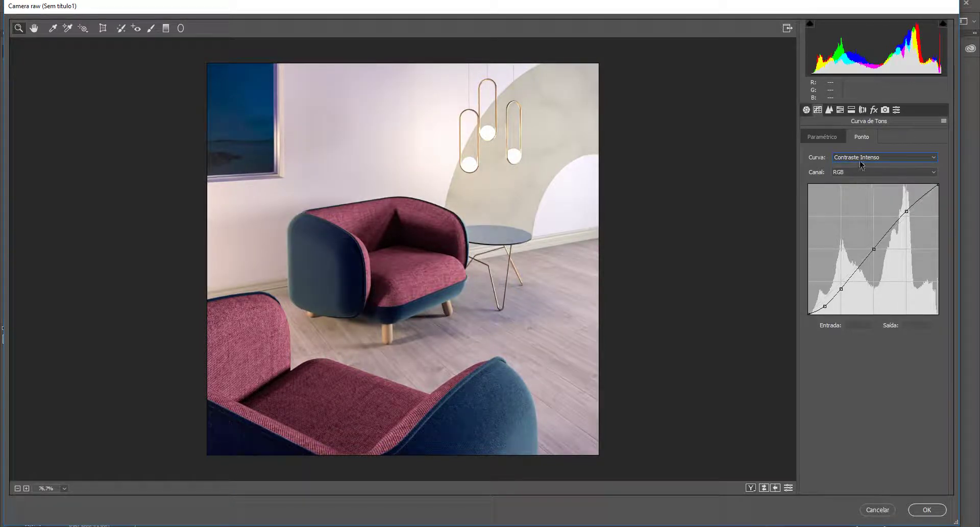
pyautogui.click(859, 160)
pyautogui.click(854, 165)
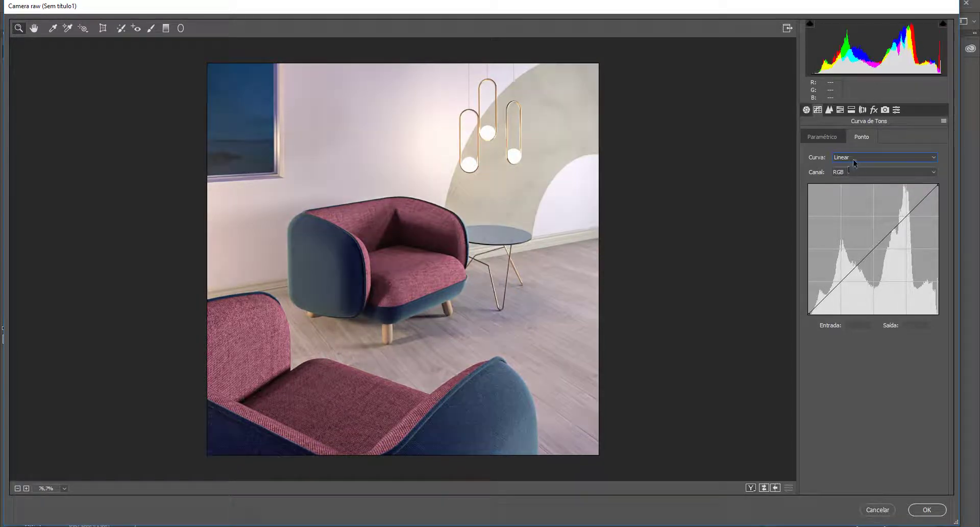
# Set the sharpening amount (Intensidade) to 116 in the detail adjustments
pyautogui.click(829, 110)
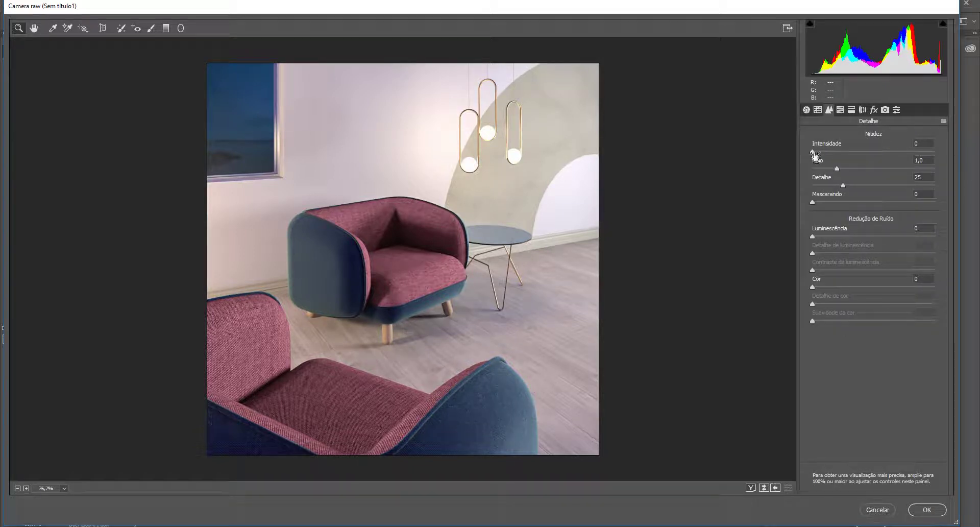
pyautogui.moveTo(812, 152); pyautogui.dragTo(896, 160)
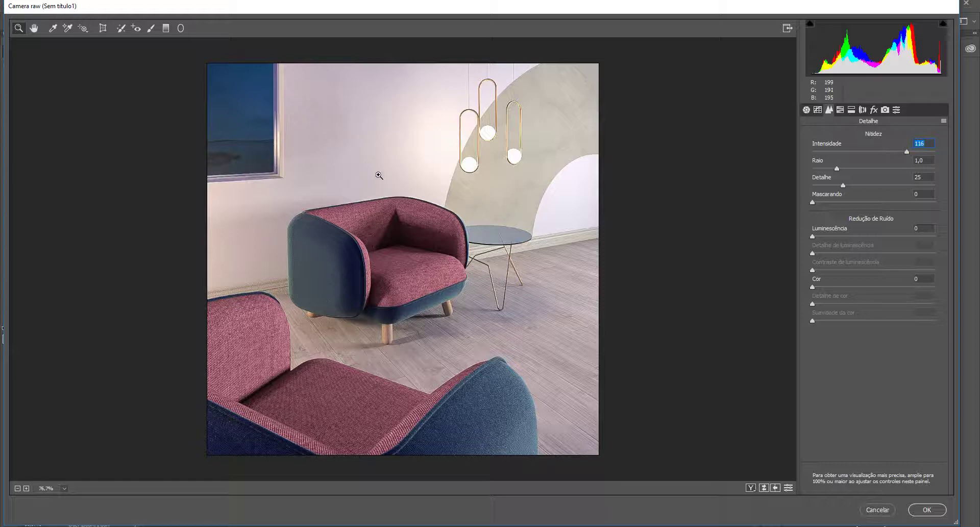
# Set the sharpening amount (Intensidade) back to 0 and look over the HSL, split toning and lens correction settings
pyautogui.moveTo(908, 152); pyautogui.dragTo(807, 155)
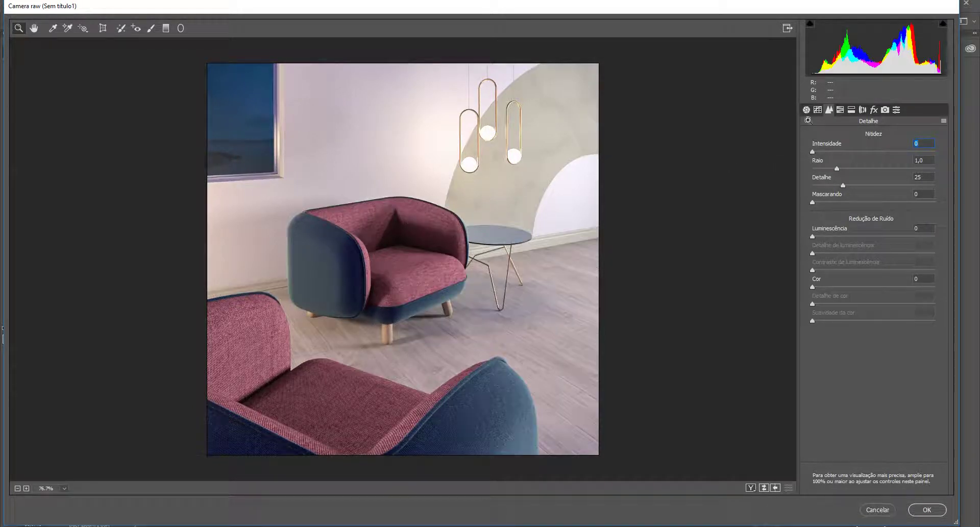
pyautogui.click(840, 112)
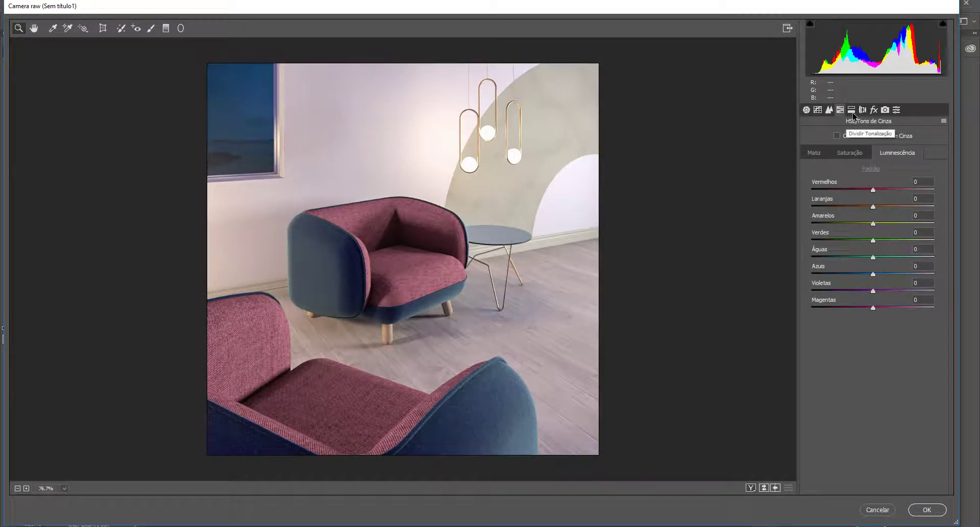
pyautogui.click(851, 111)
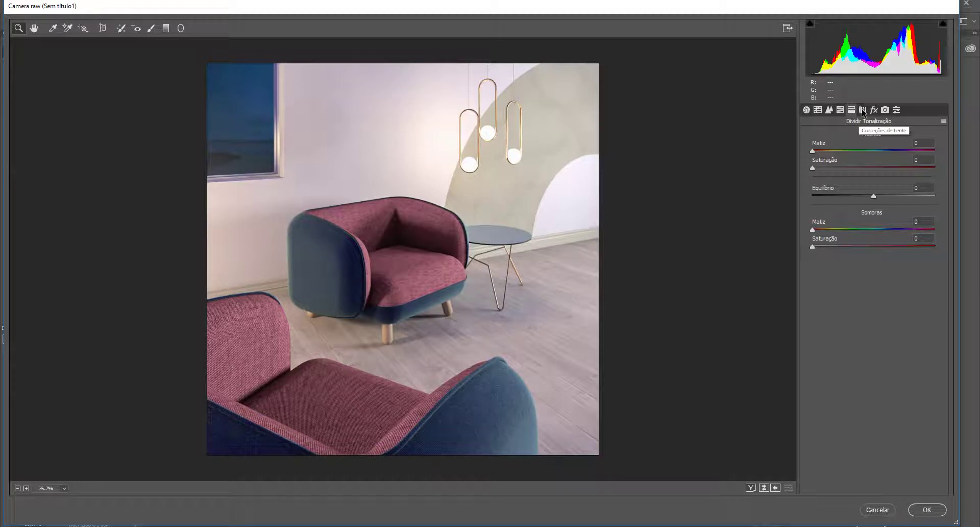
pyautogui.click(862, 110)
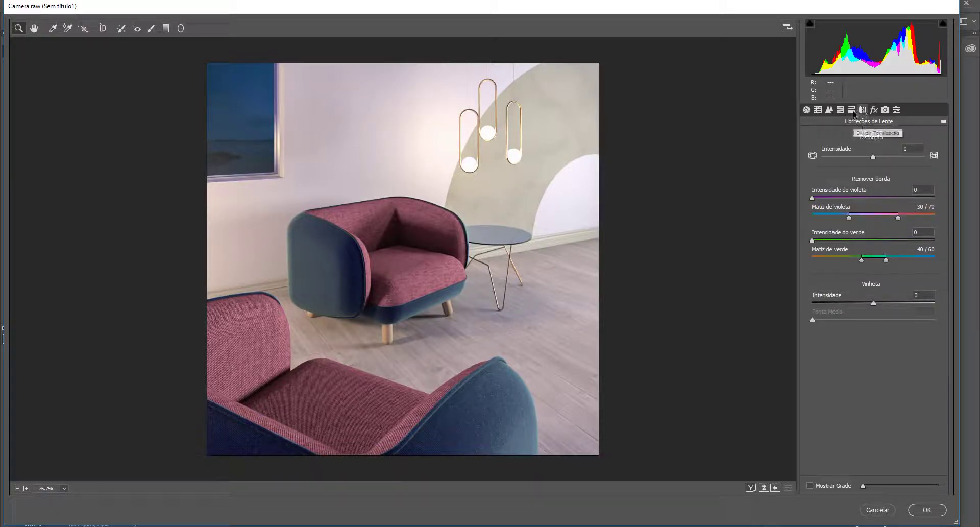
pyautogui.click(852, 110)
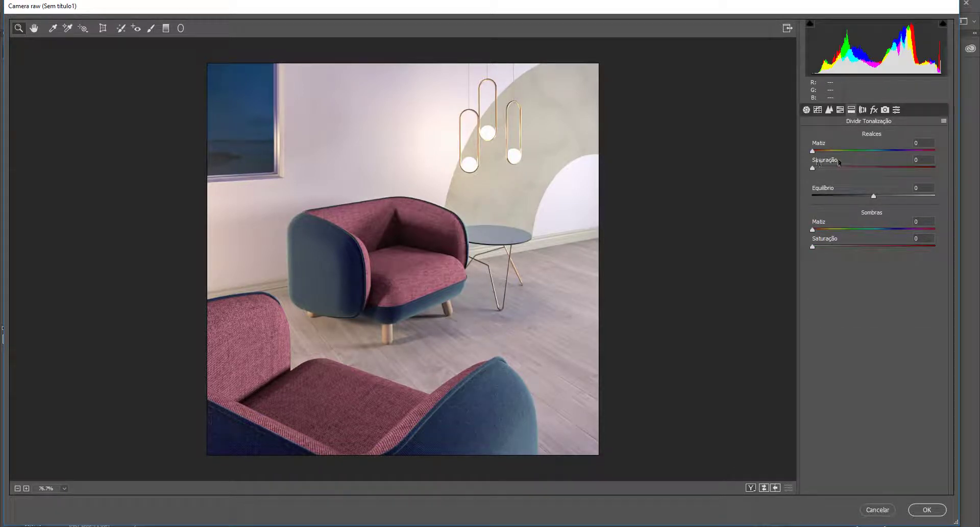
# Try a negative distortion amount in the lens corrections and reset it to 0
pyautogui.click(863, 110)
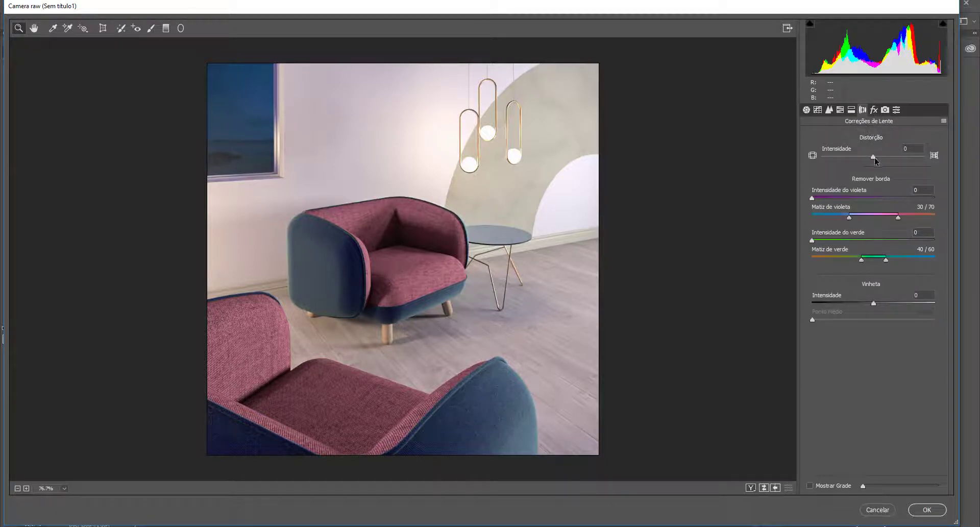
pyautogui.moveTo(875, 161); pyautogui.dragTo(866, 161)
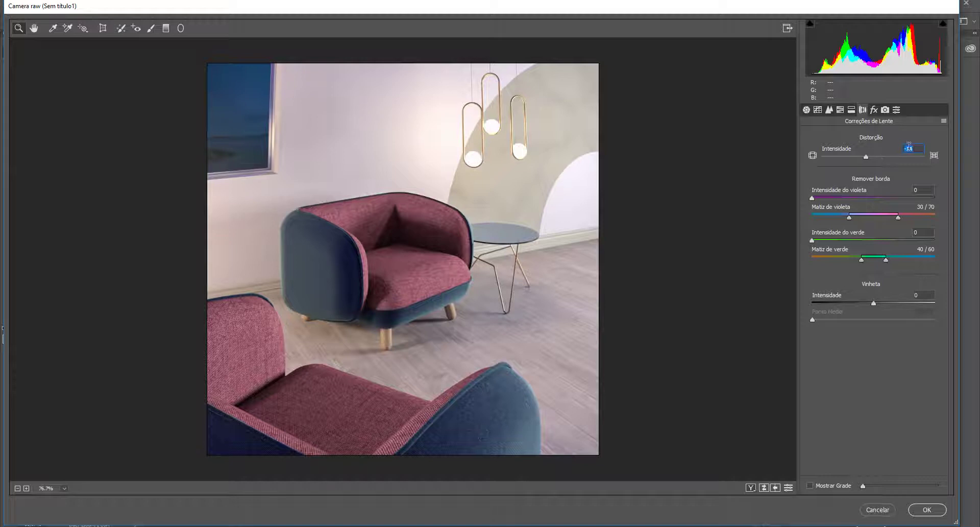
pyautogui.write('0')
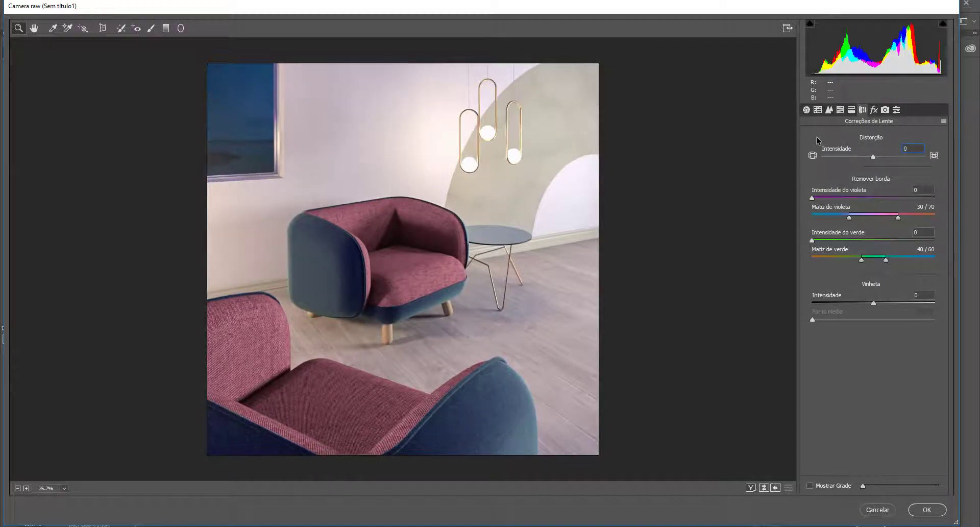
# Set the dehaze amount (Desembaçar) to +8 and apply the Camera Raw adjustments to the merged layer
pyautogui.click(873, 109)
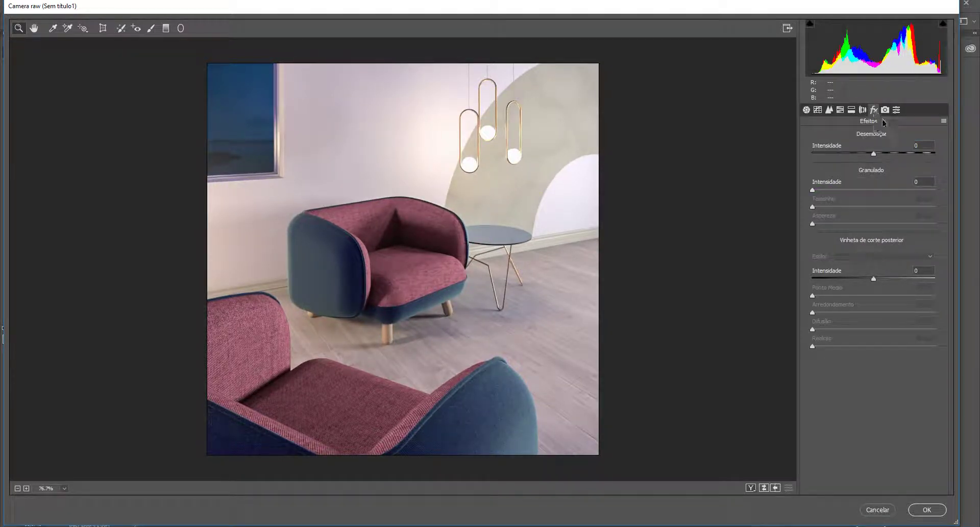
pyautogui.moveTo(874, 154); pyautogui.dragTo(896, 157)
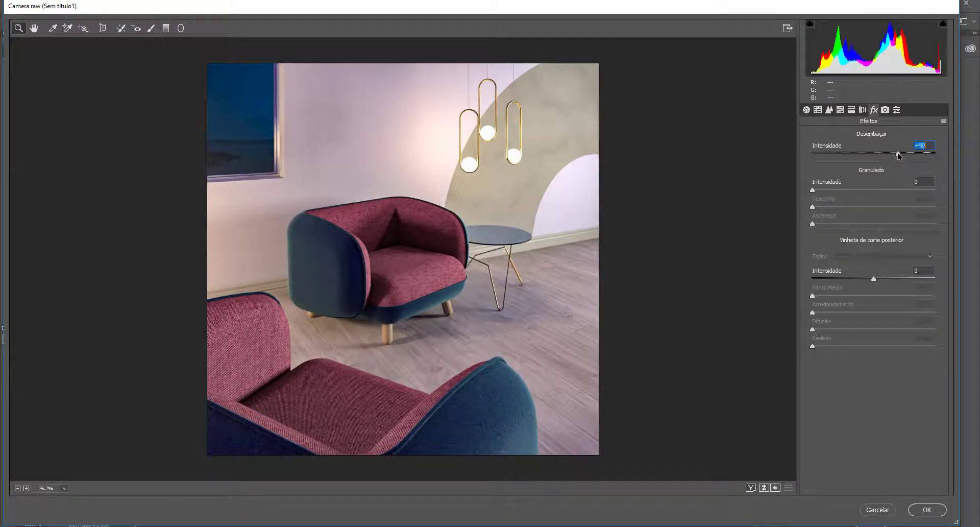
pyautogui.moveTo(895, 153)
pyautogui.mouseDown()
pyautogui.moveTo(856, 153)
pyautogui.moveTo(886, 155)
pyautogui.moveTo(877, 154)
pyautogui.mouseUp()
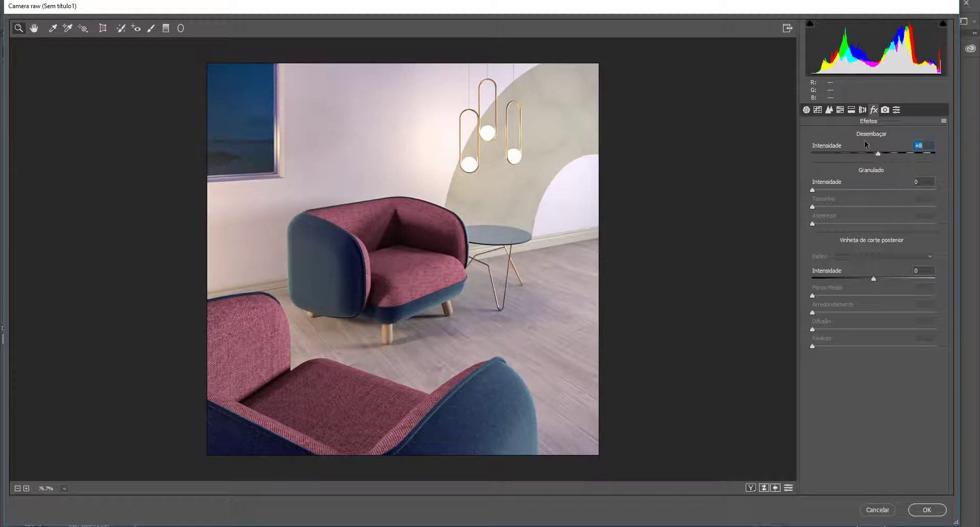
pyautogui.click(886, 111)
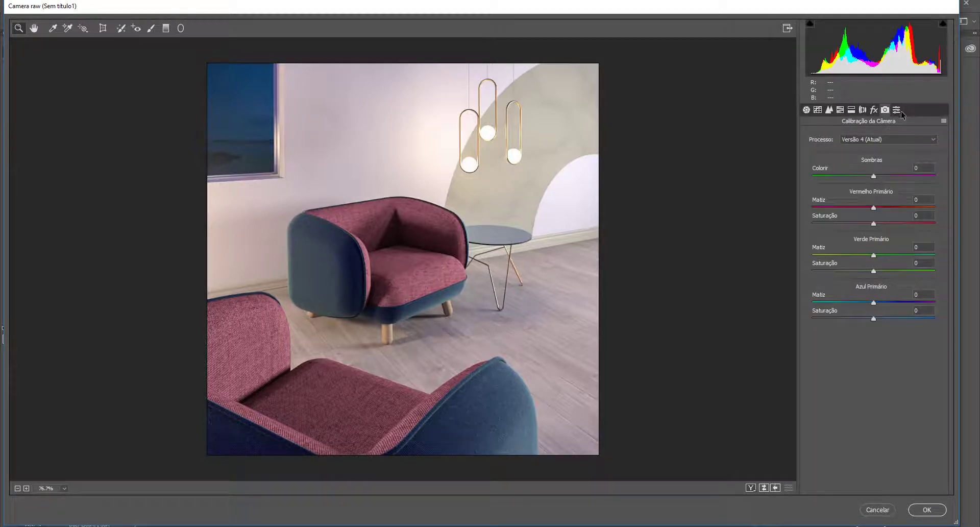
pyautogui.click(898, 111)
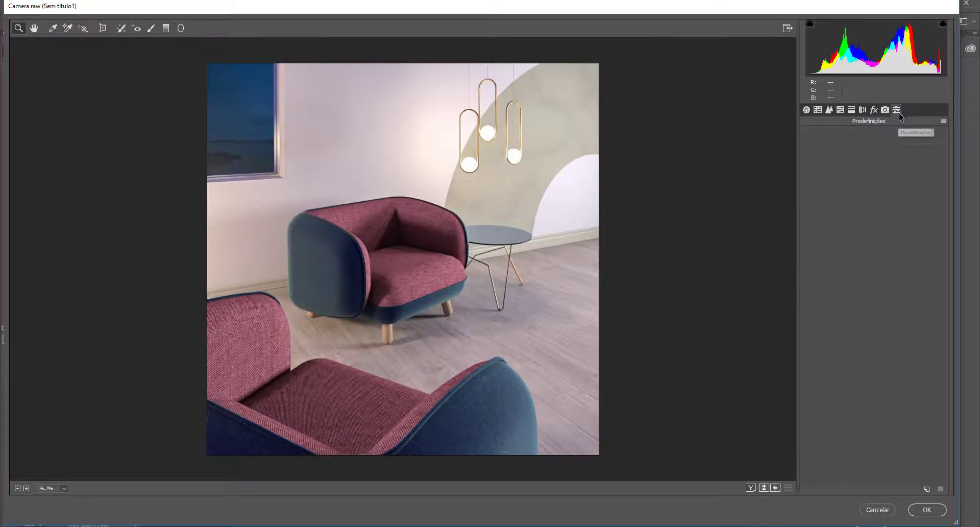
pyautogui.click(934, 512)
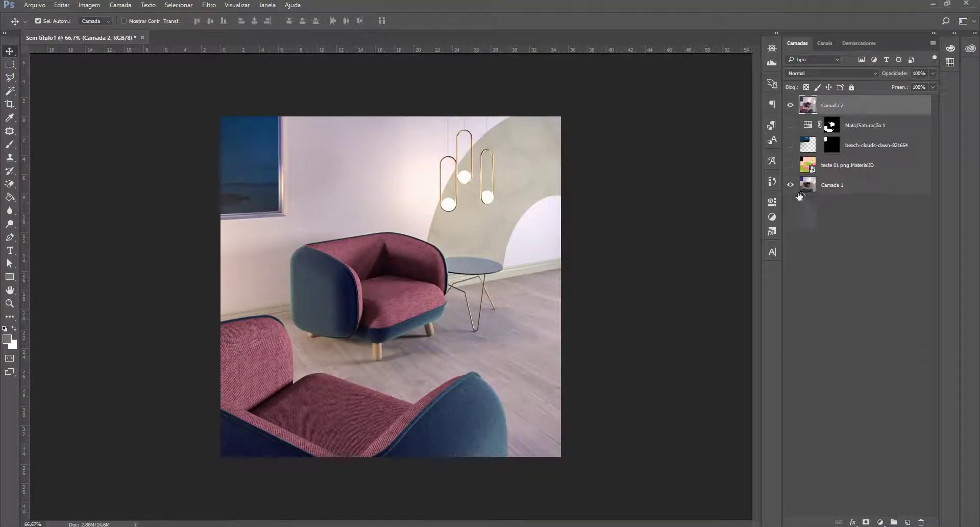
# Compare the graded Camada 2 with the original render on Camada 1 by hiding and showing Camada 2
pyautogui.click(791, 109)
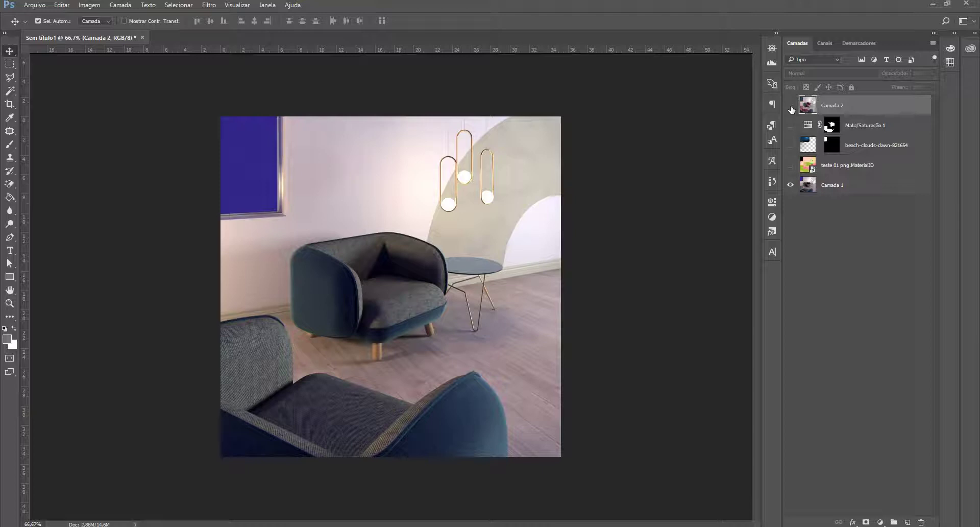
pyautogui.click(792, 108)
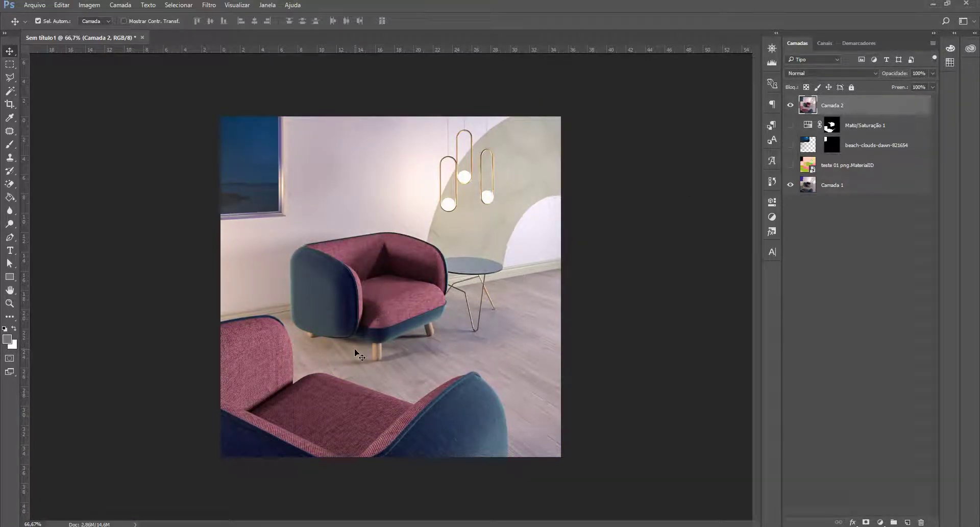
pyautogui.press('ctrl')
pyautogui.scroll(2, 352, 357)
pyautogui.scroll(1, 350, 353)
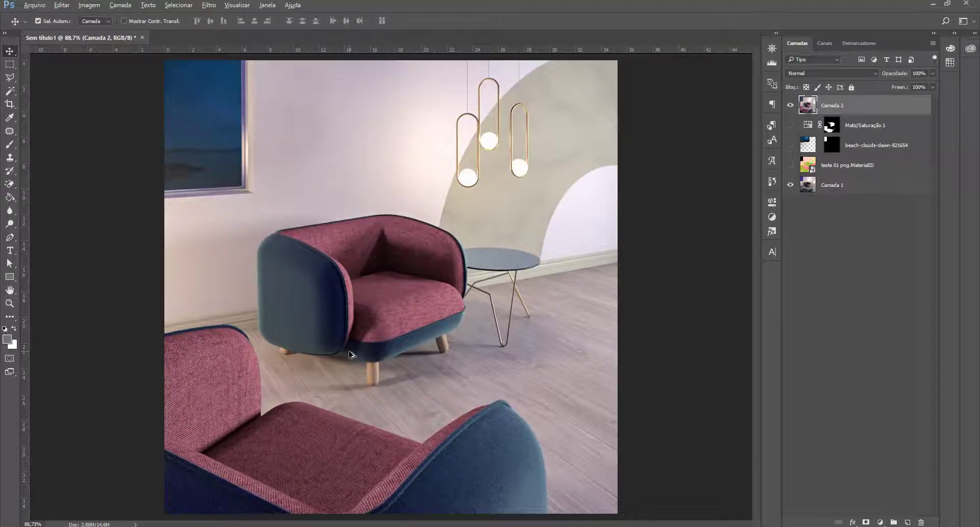
pyautogui.click(791, 106)
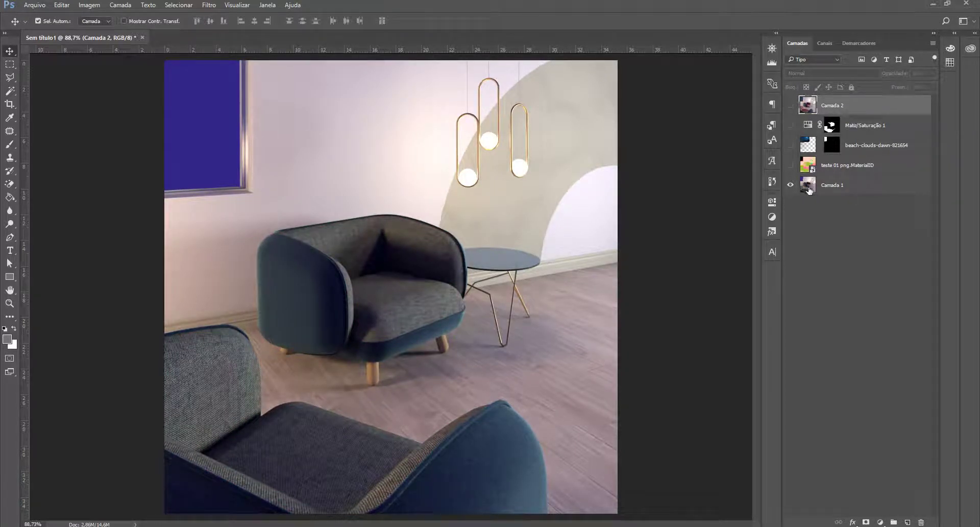
pyautogui.click(791, 106)
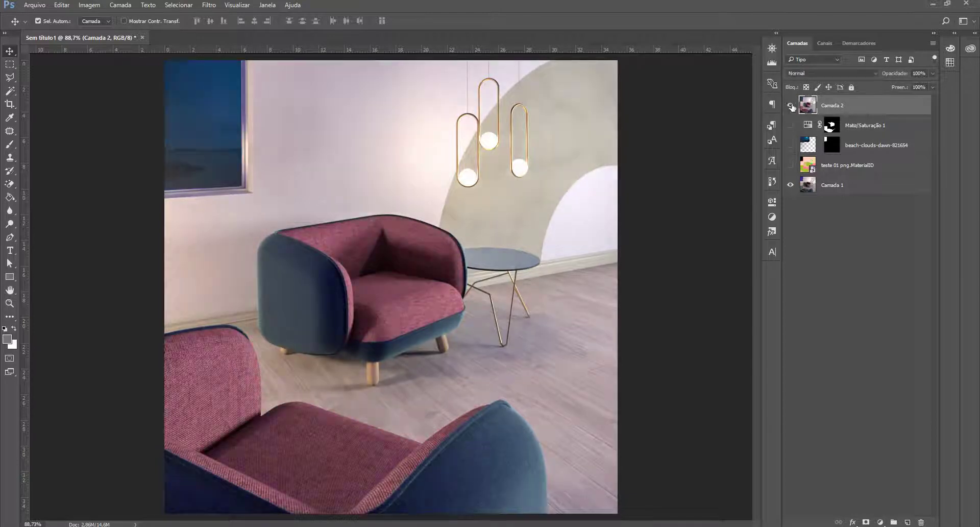